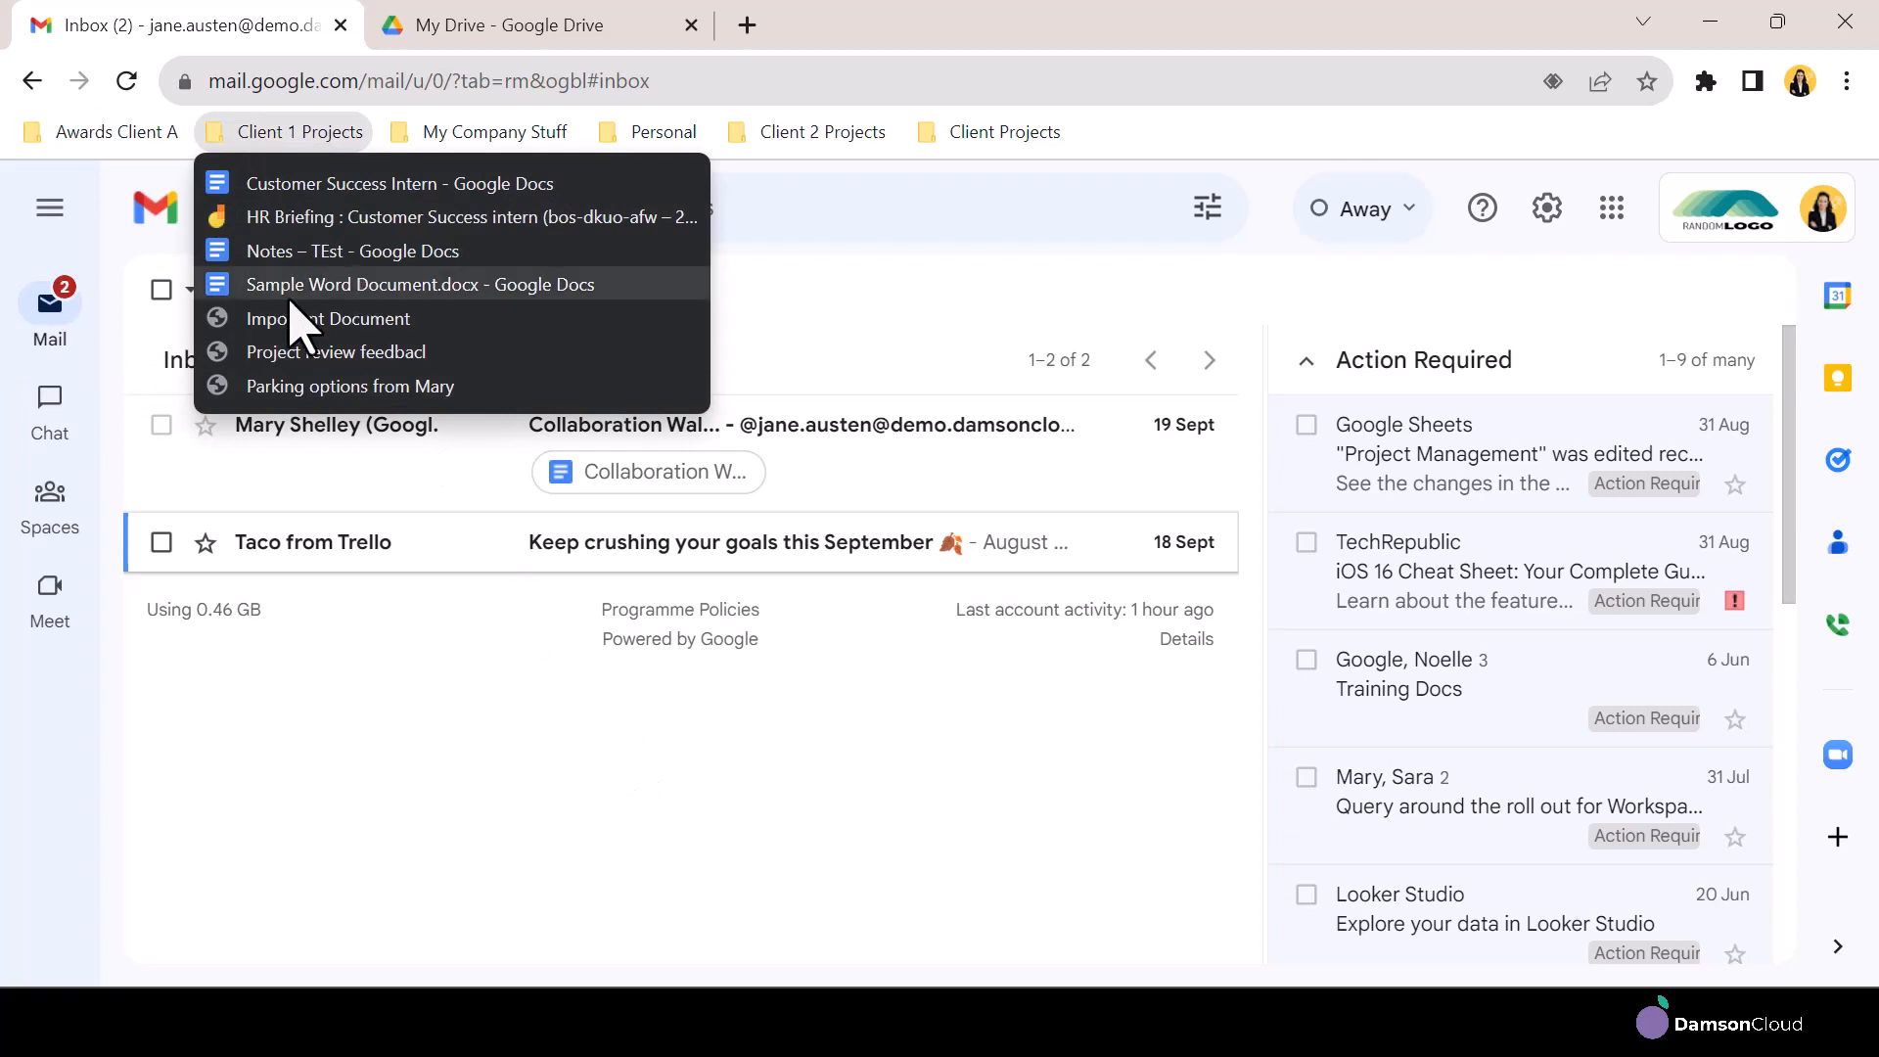
Open the Broker documents folder inside the Project A folder of the Client Projects shared drive
left_click(788, 352)
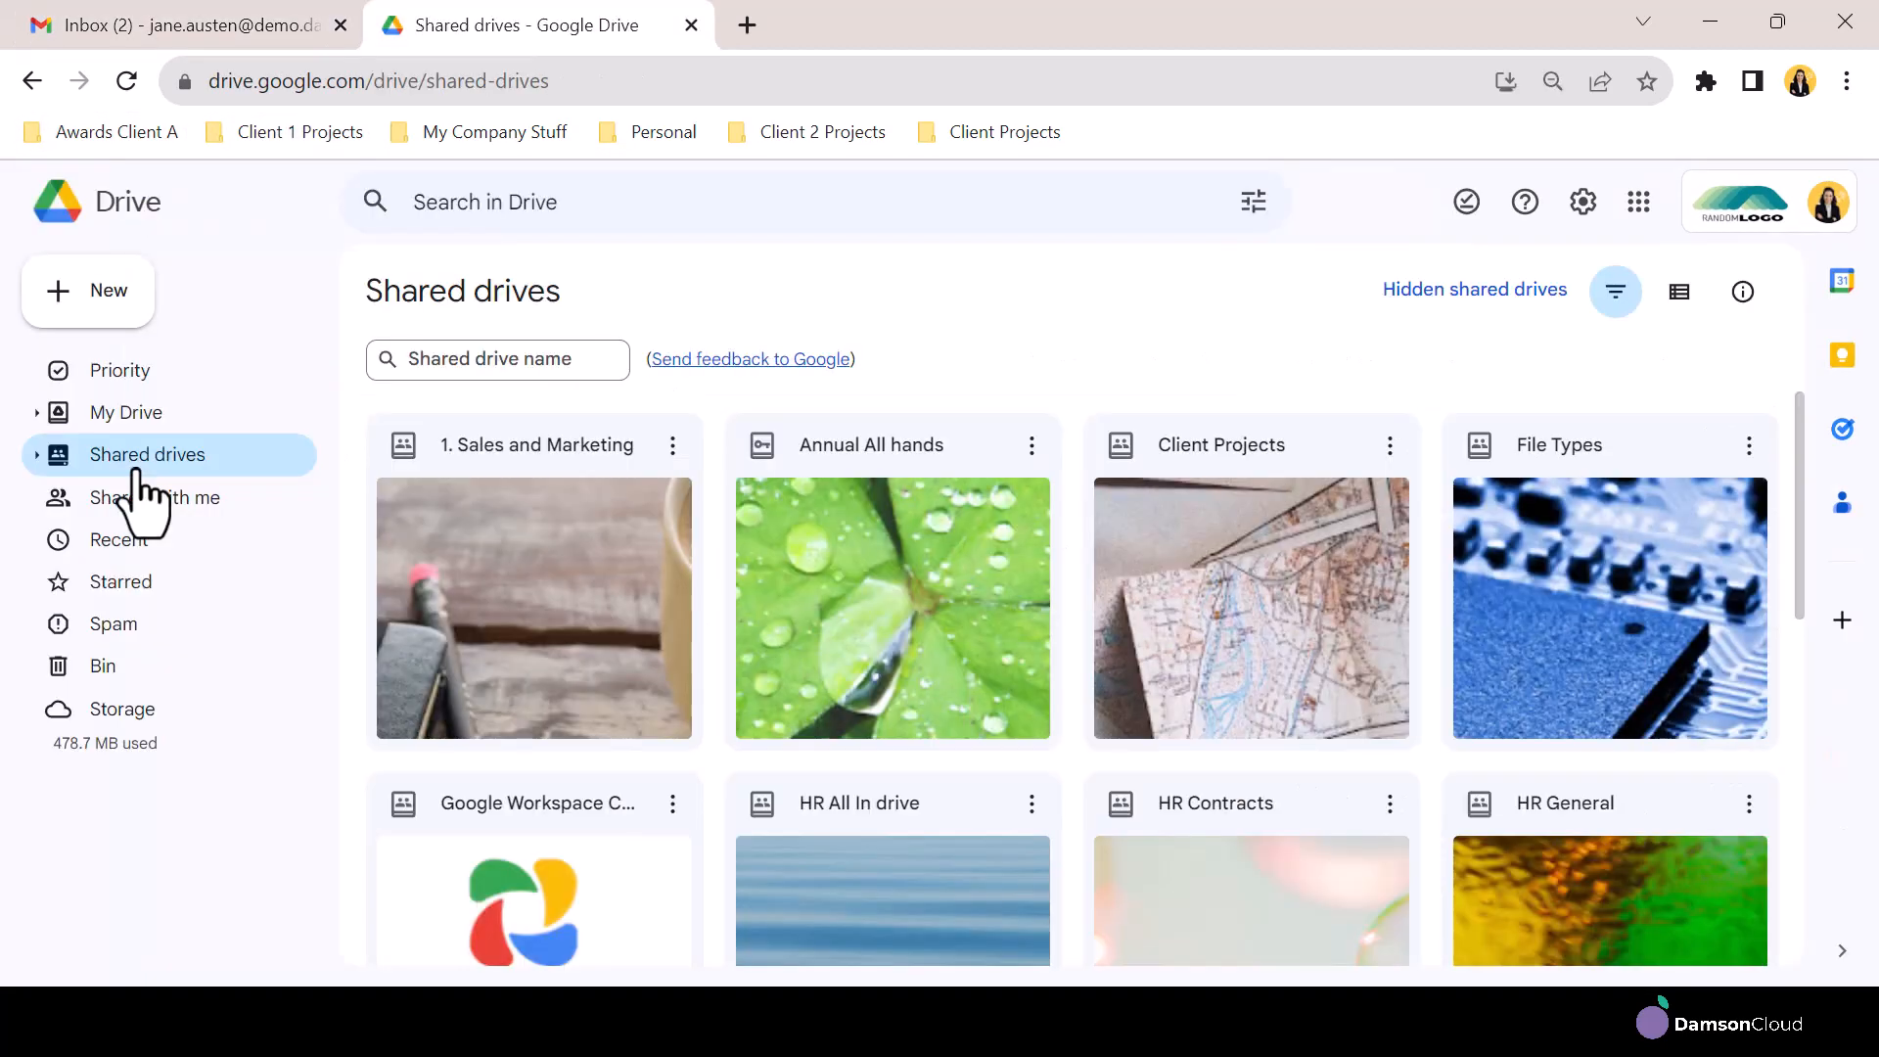
double_click(1205, 456)
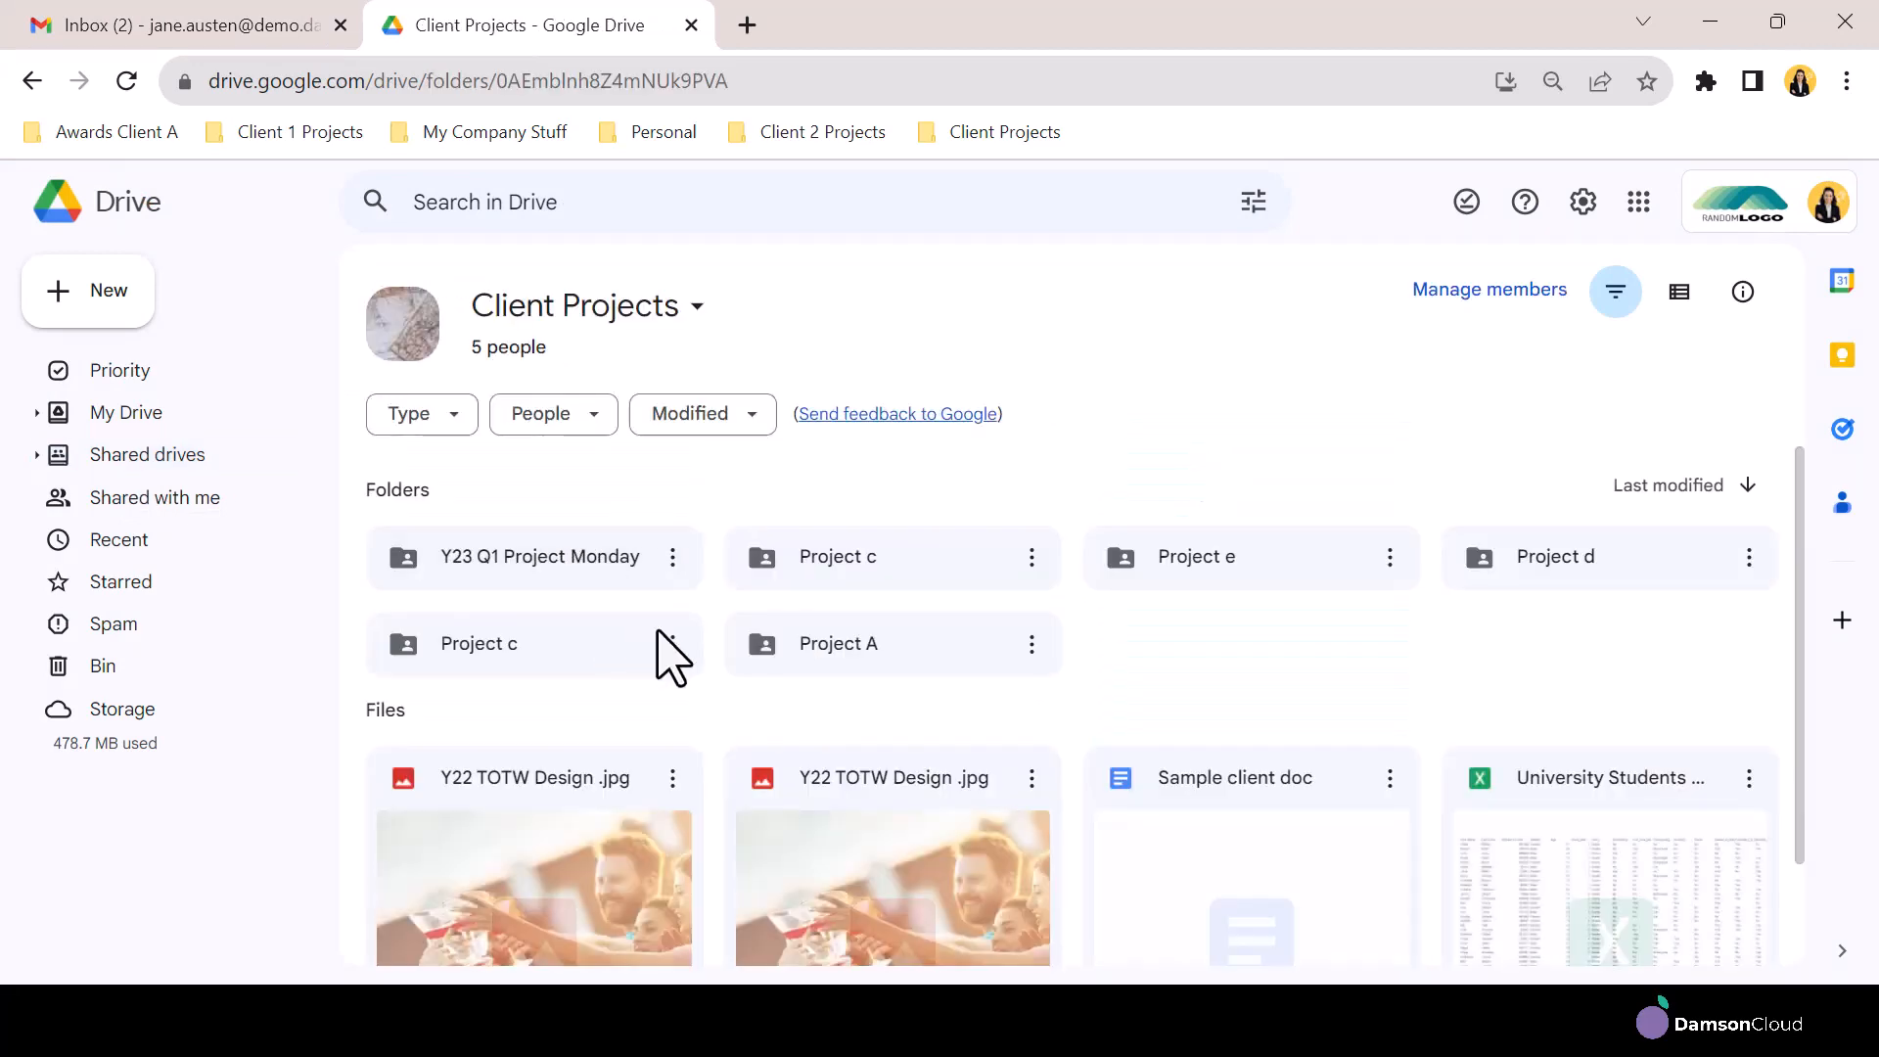
double_click(899, 654)
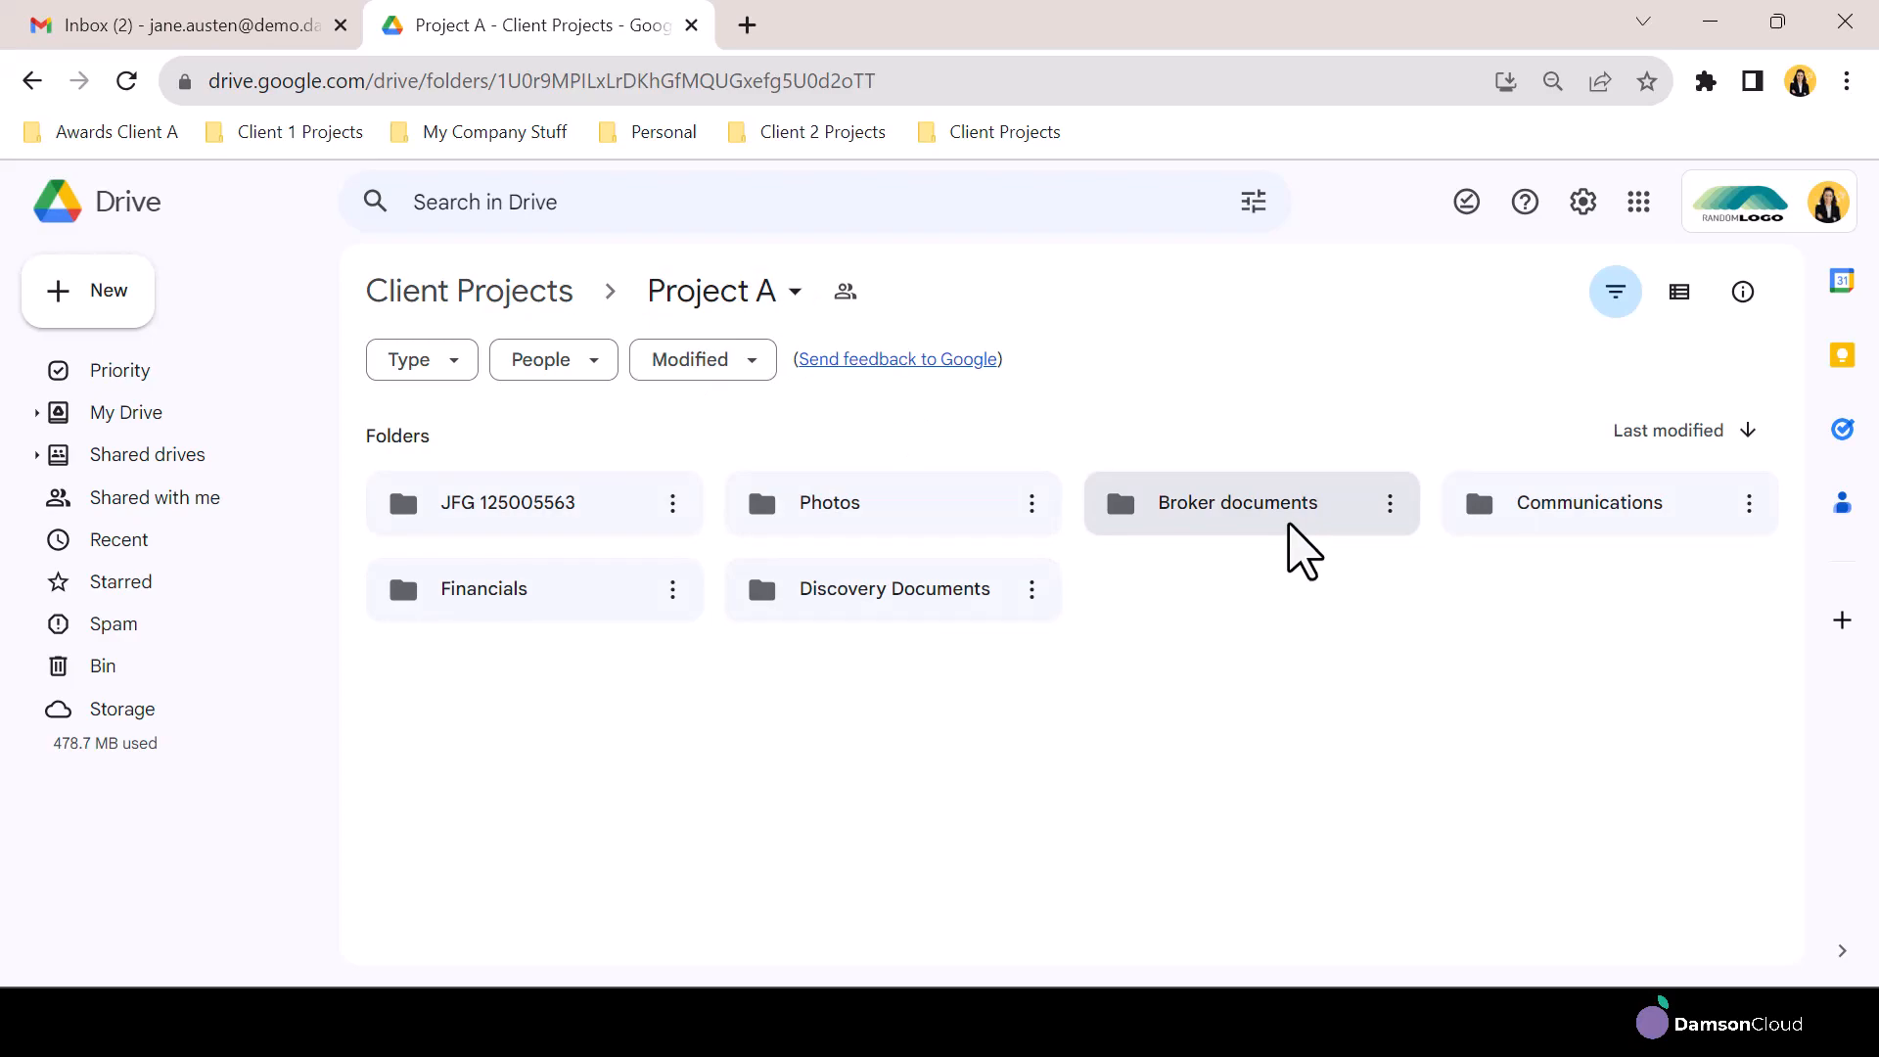
double_click(1301, 546)
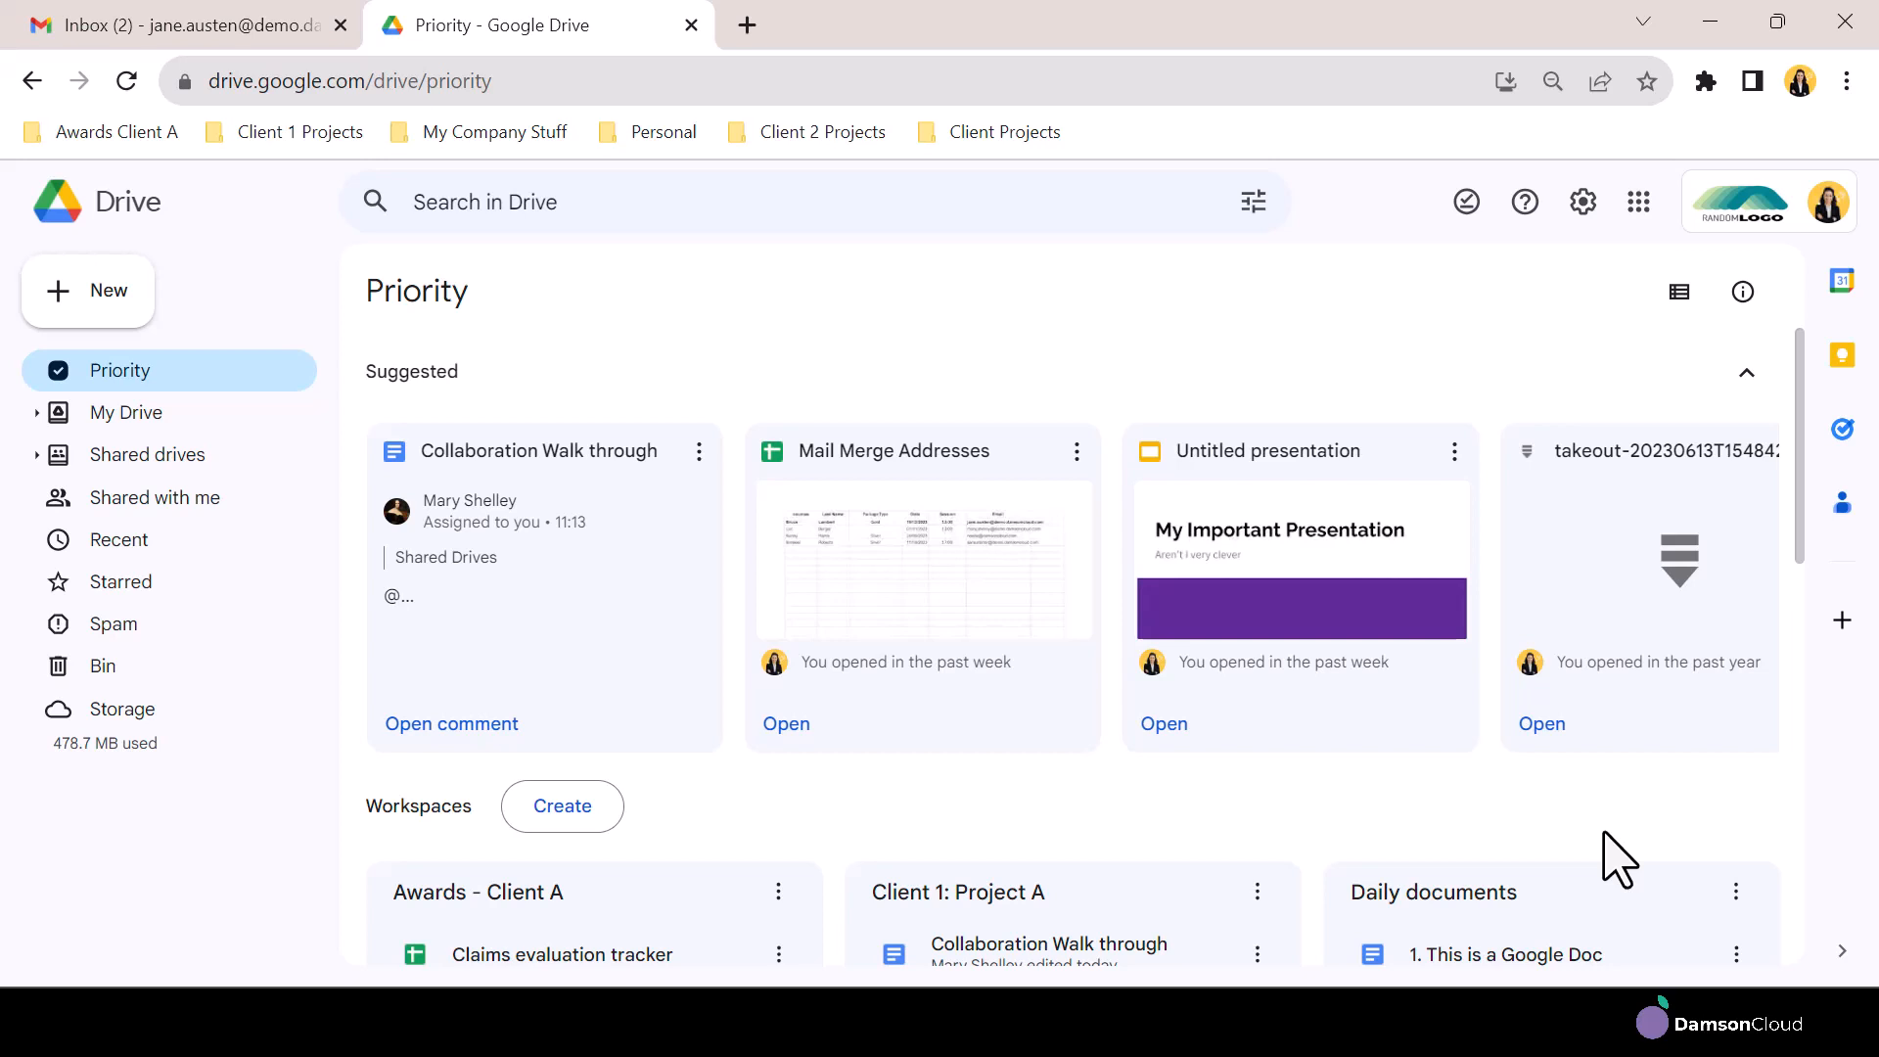
Collapse the Suggested section on the Priority page and view the full file list of the Client 1: Project A workspace
left_click(1747, 373)
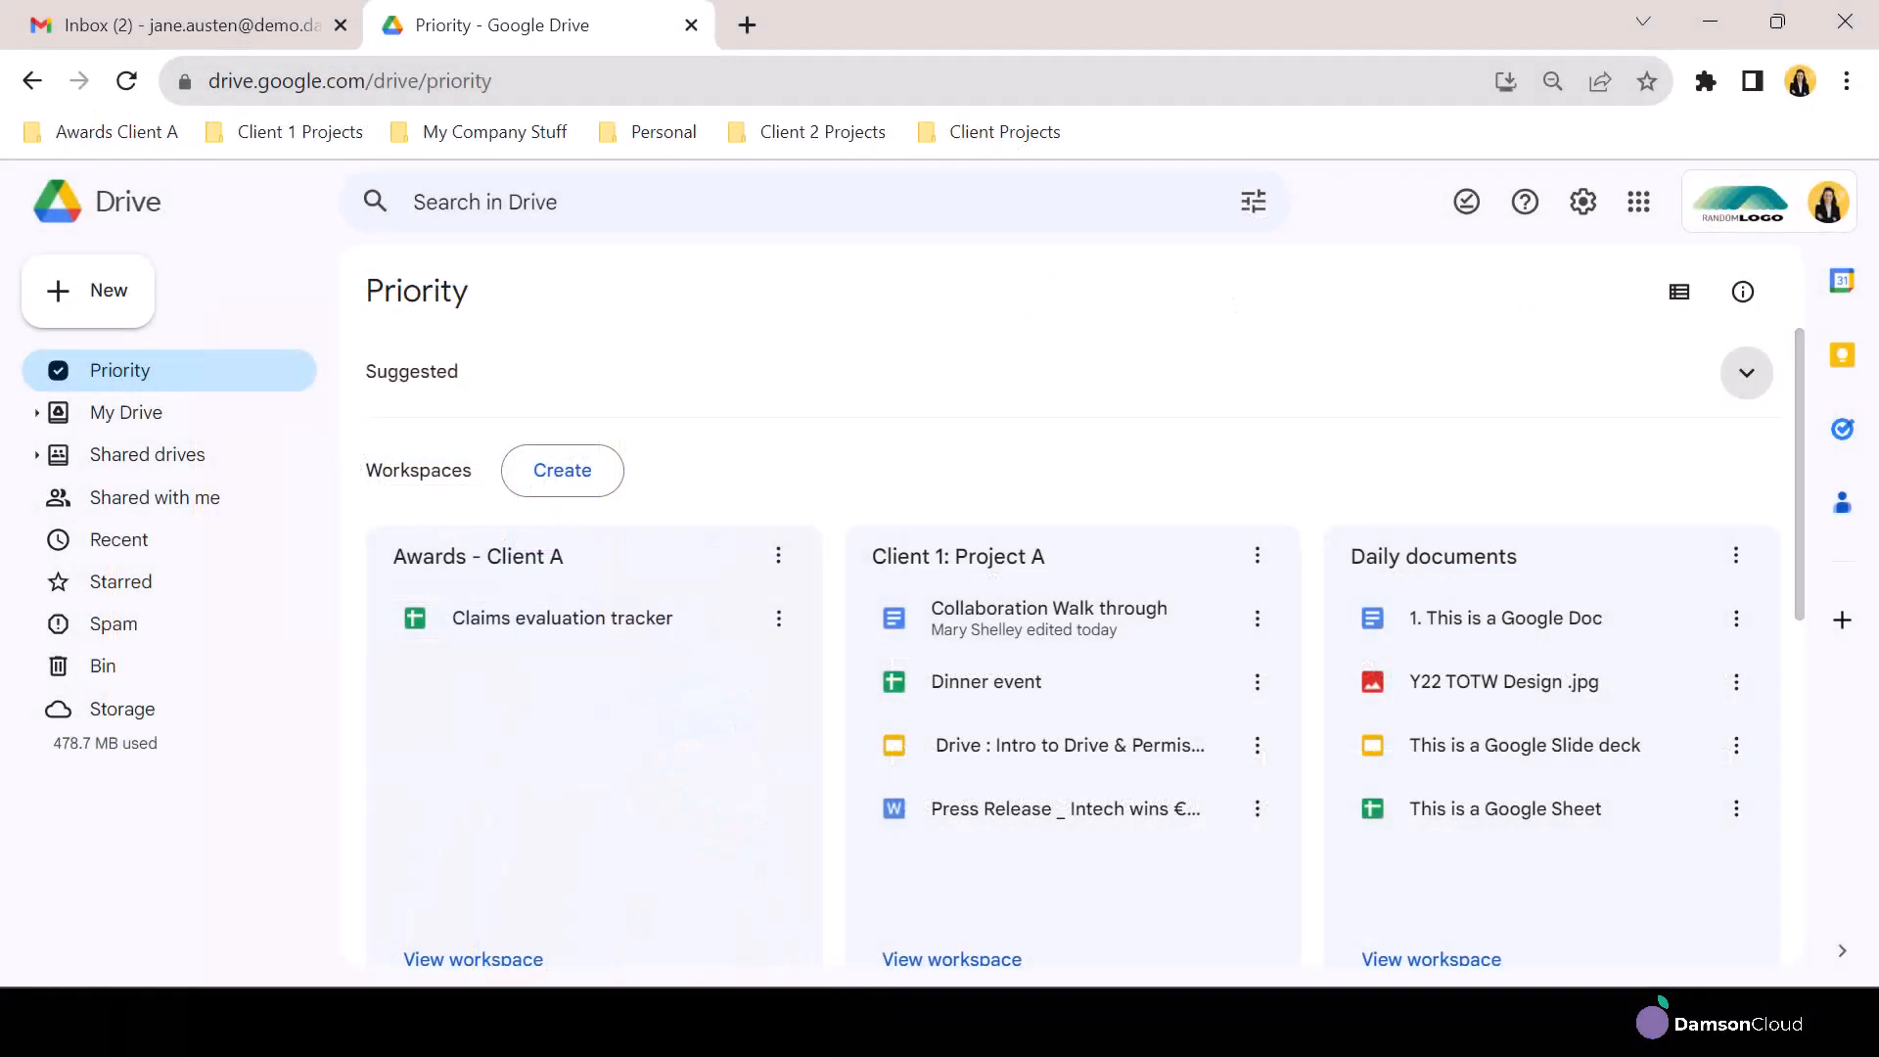
scroll(1551, 490, "down", 7)
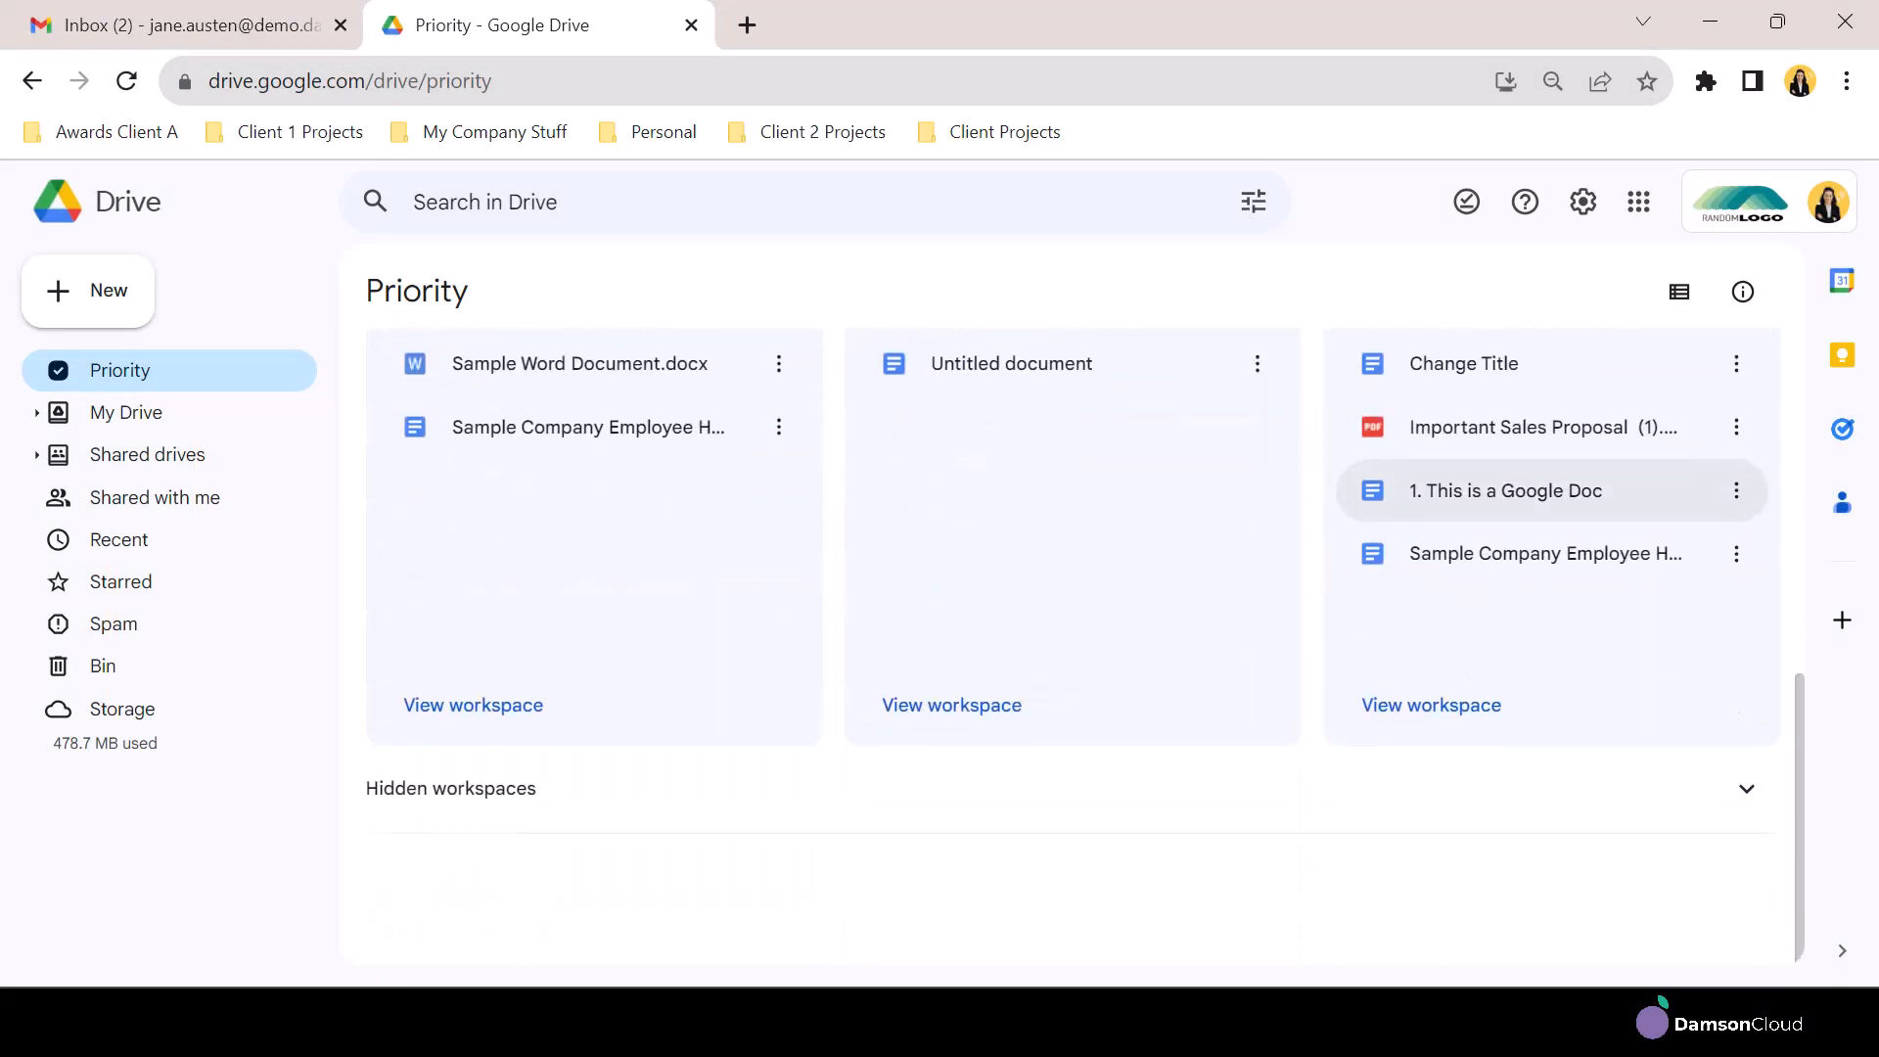
scroll(1736, 509, "up", 7)
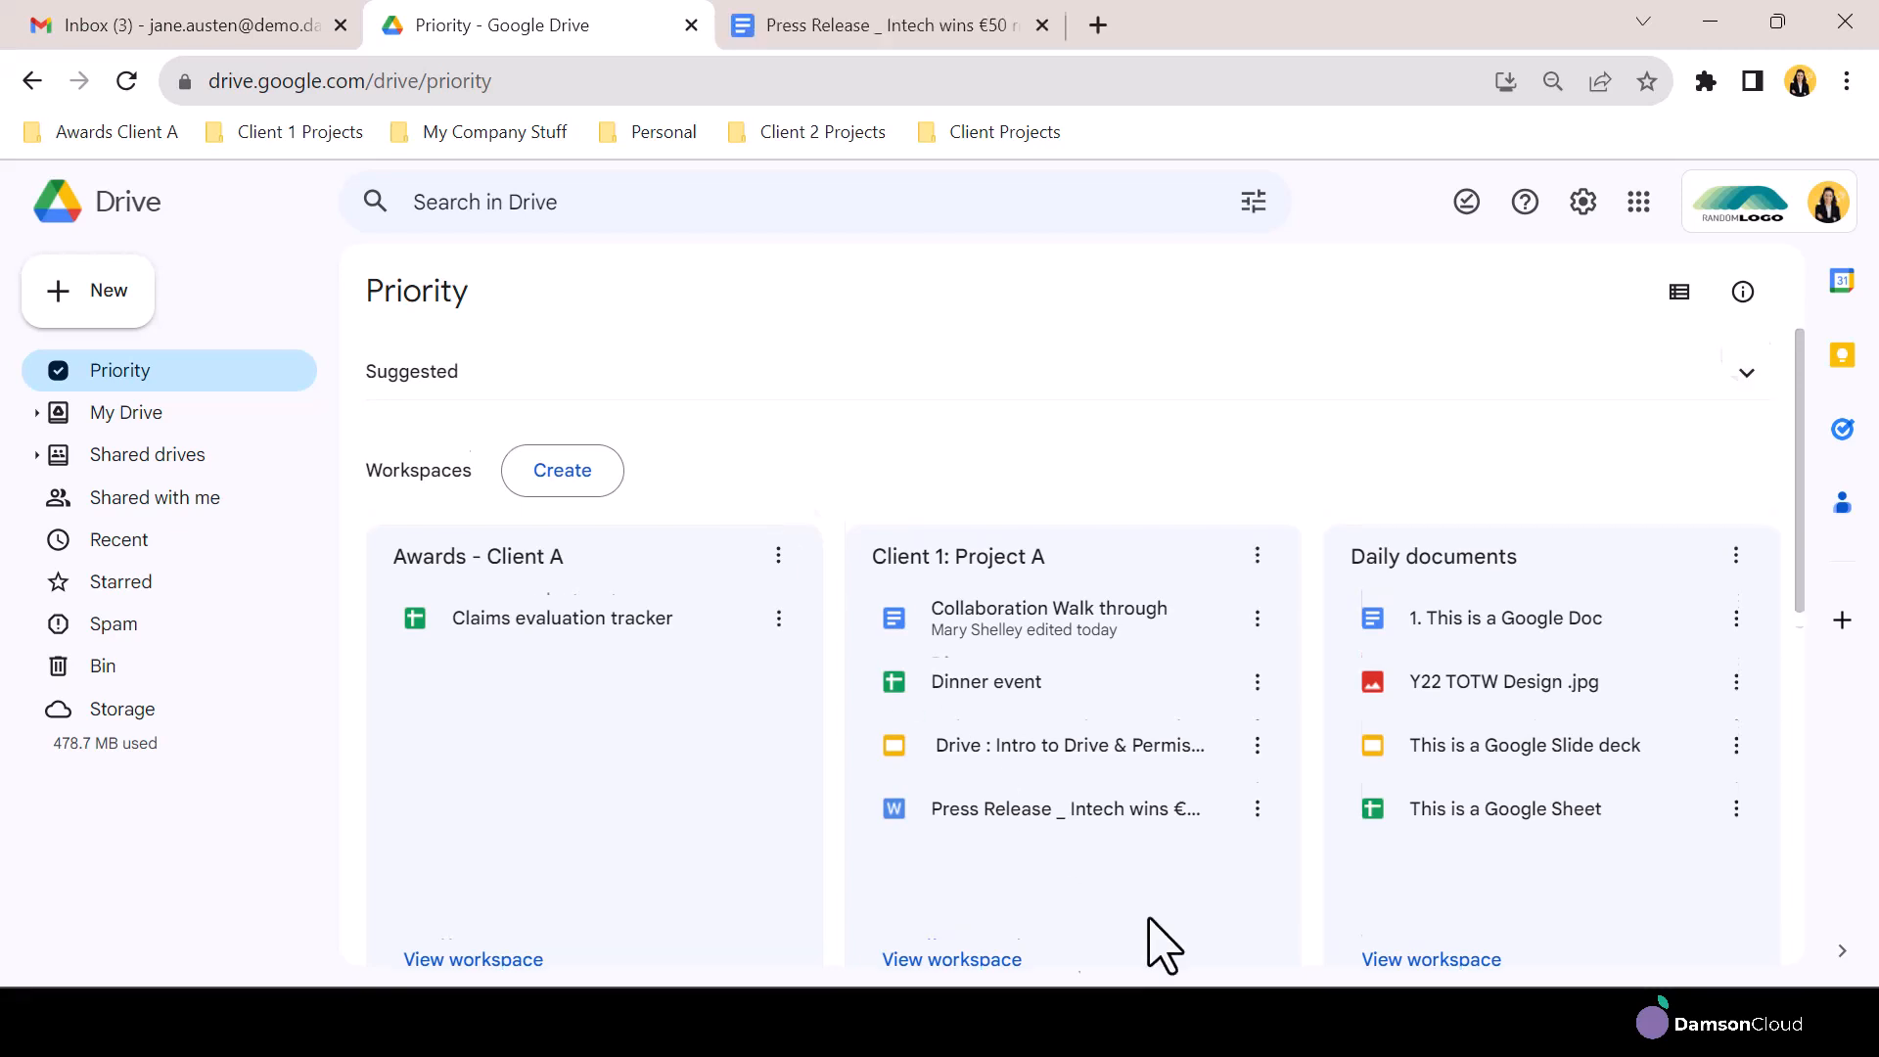
left_click(973, 957)
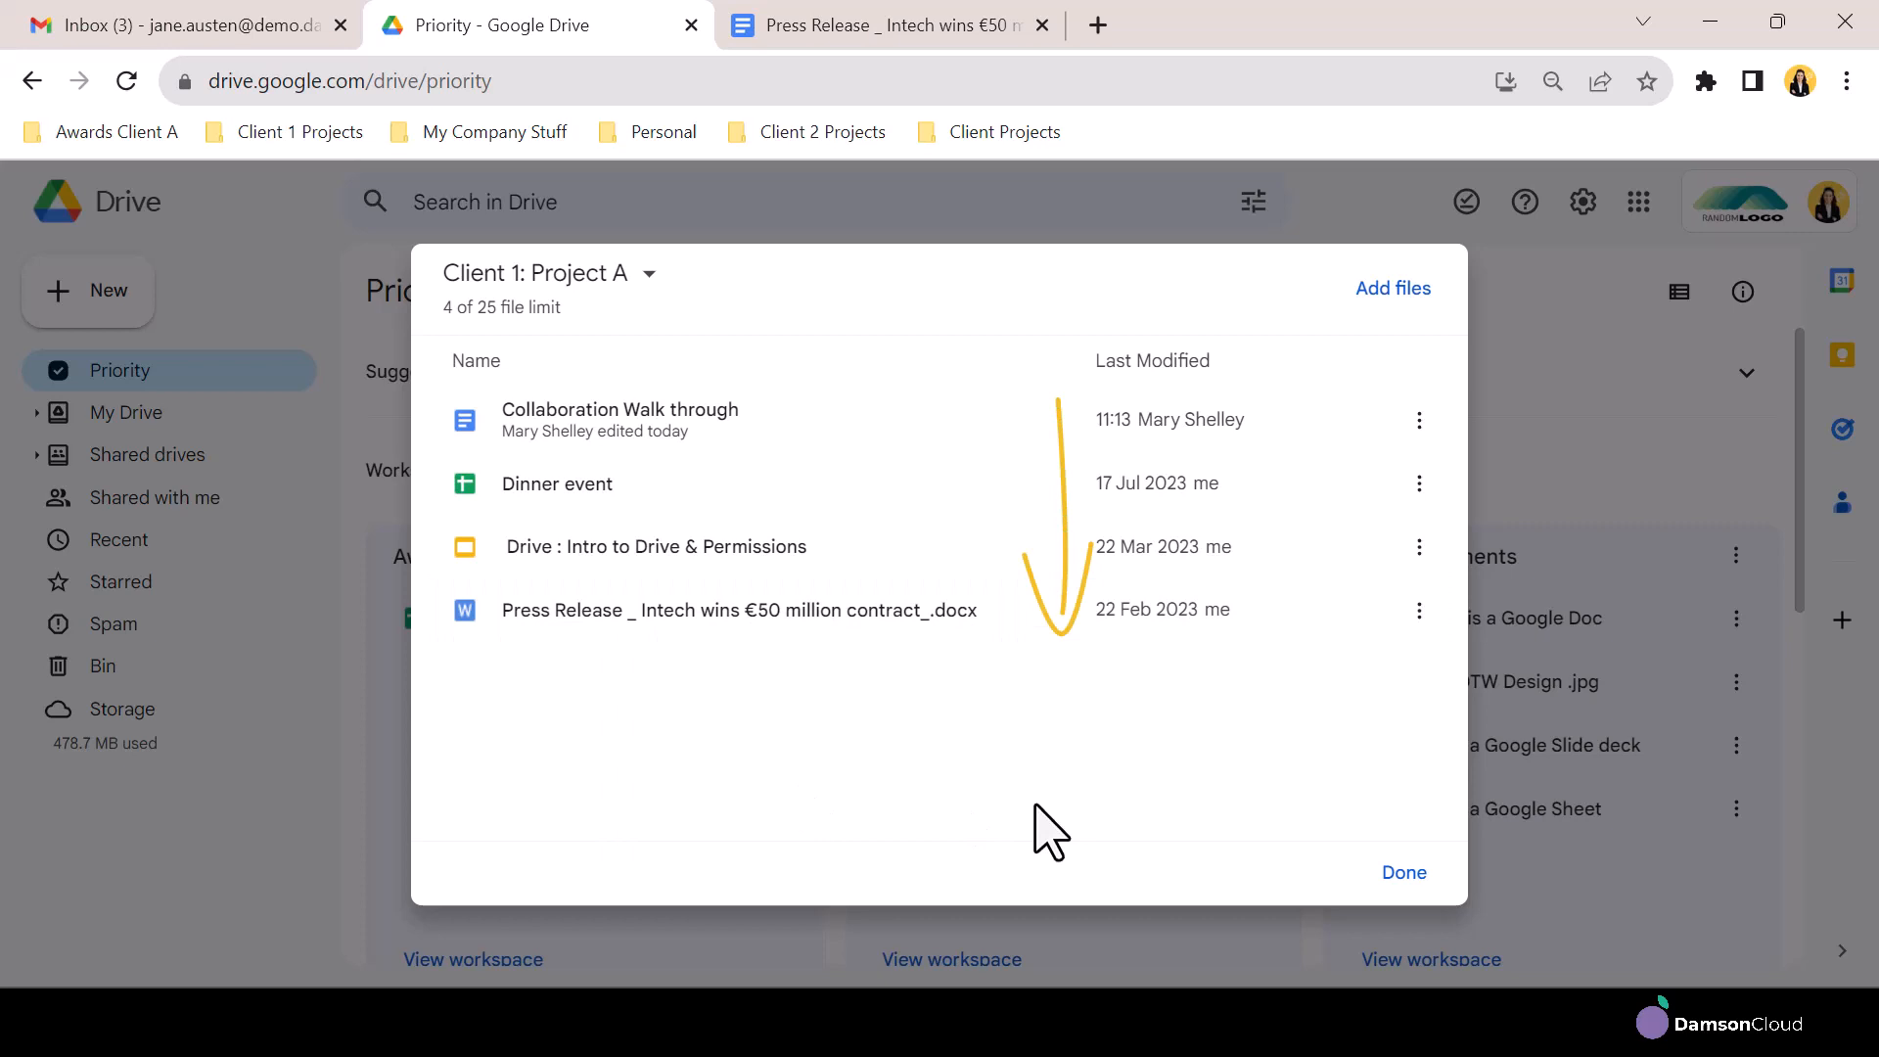
left_click(1403, 875)
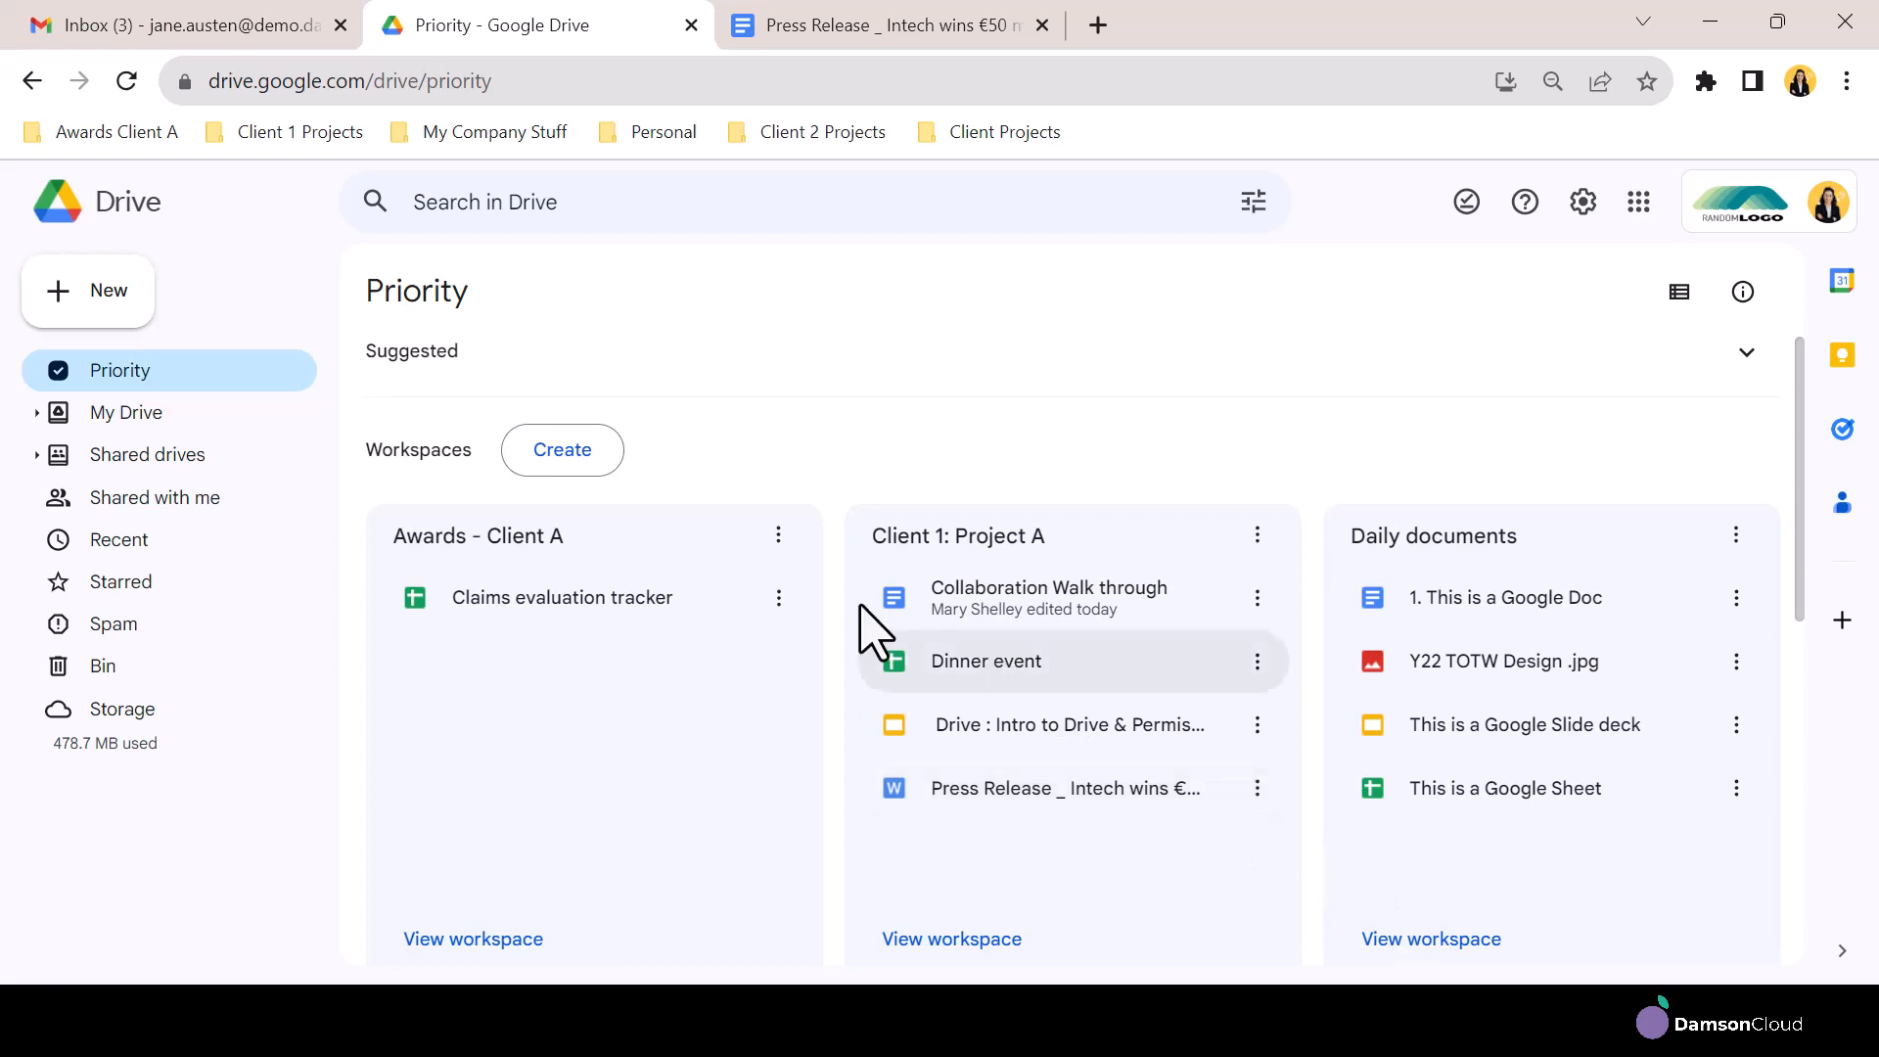
Create a new workspace named Super Important Project
left_click(576, 456)
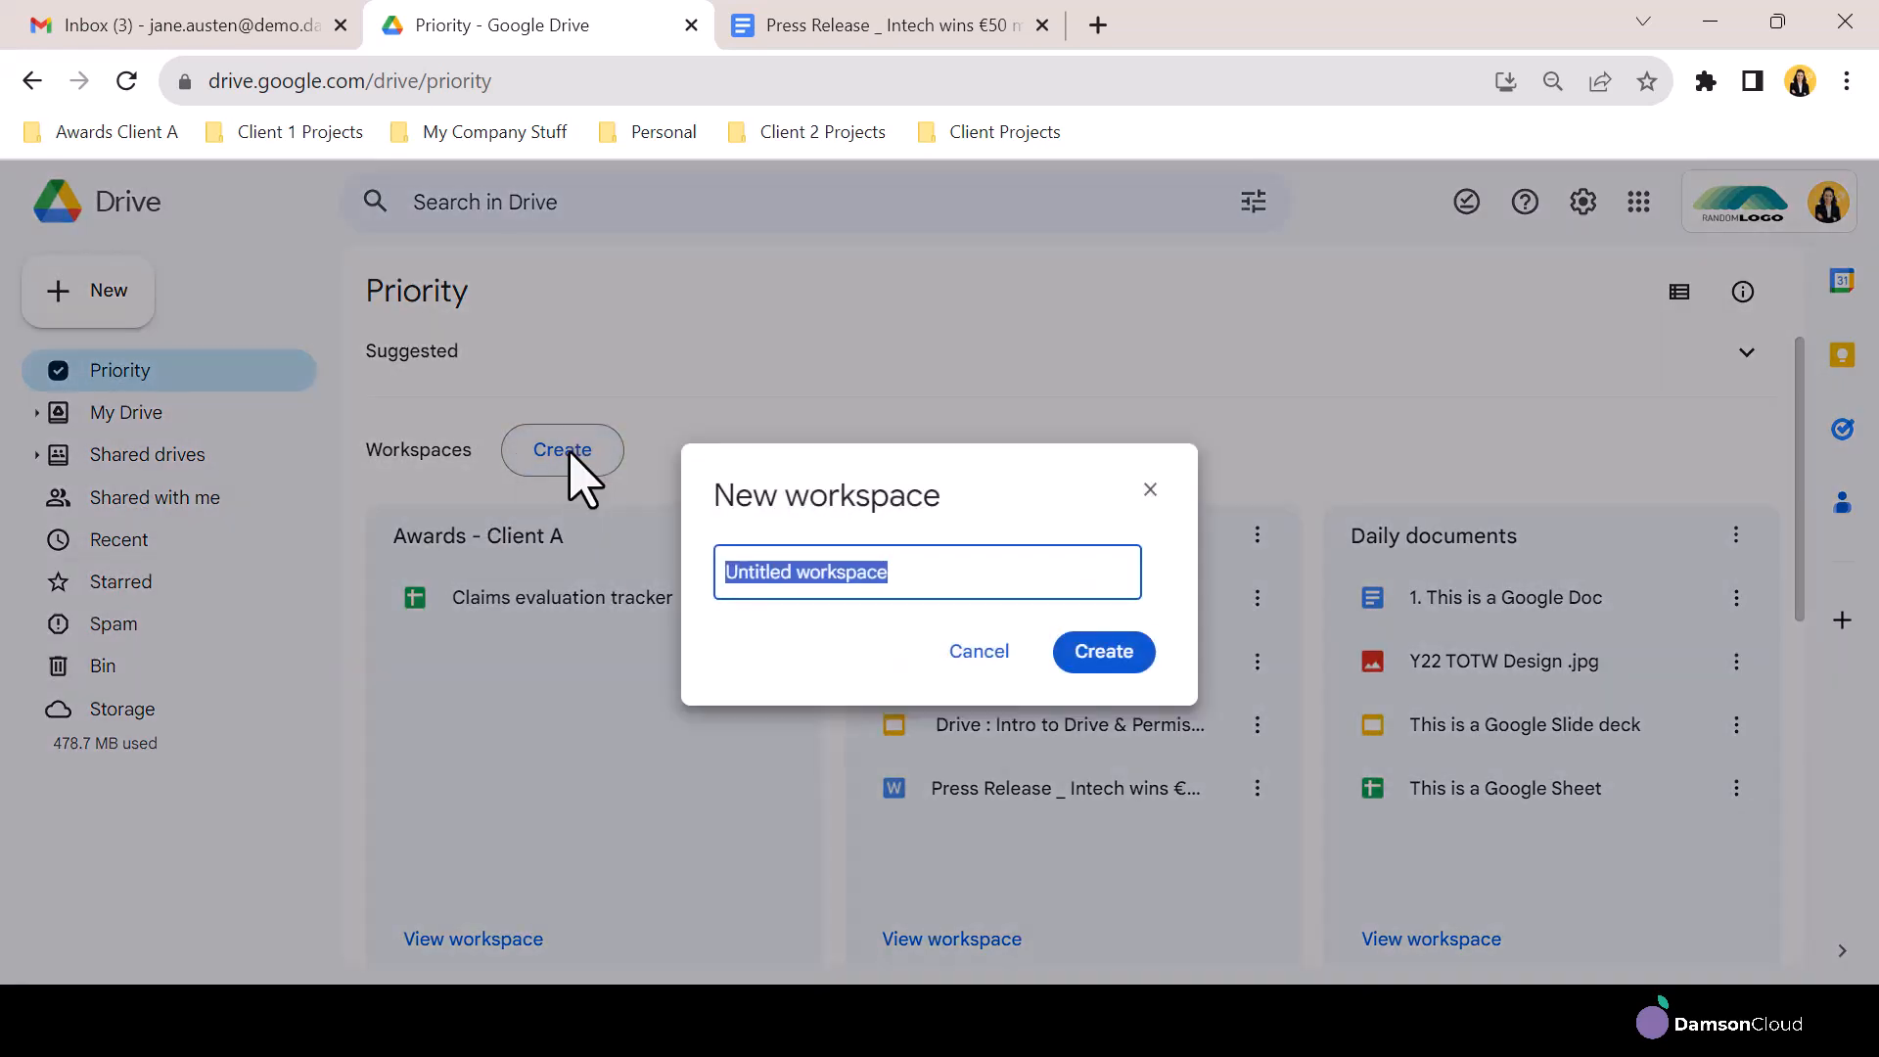
type("Super Important Project")
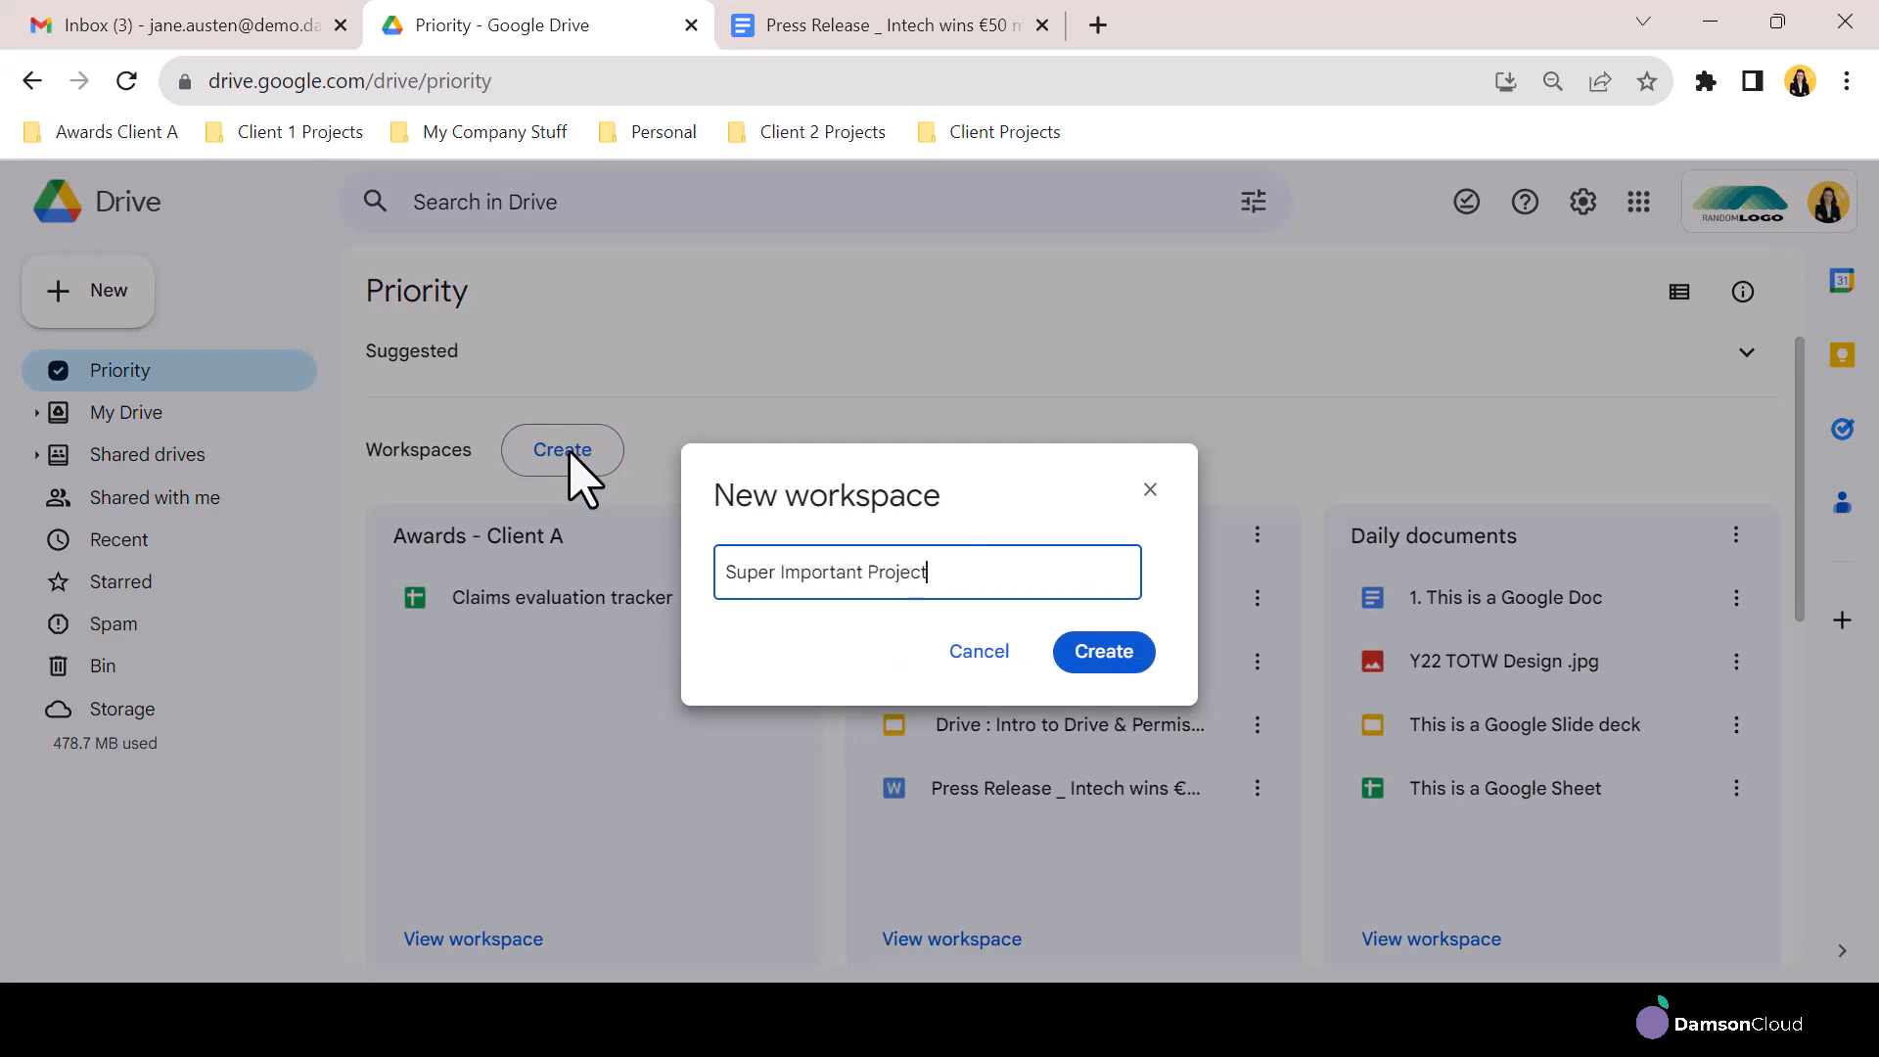
left_click(1140, 654)
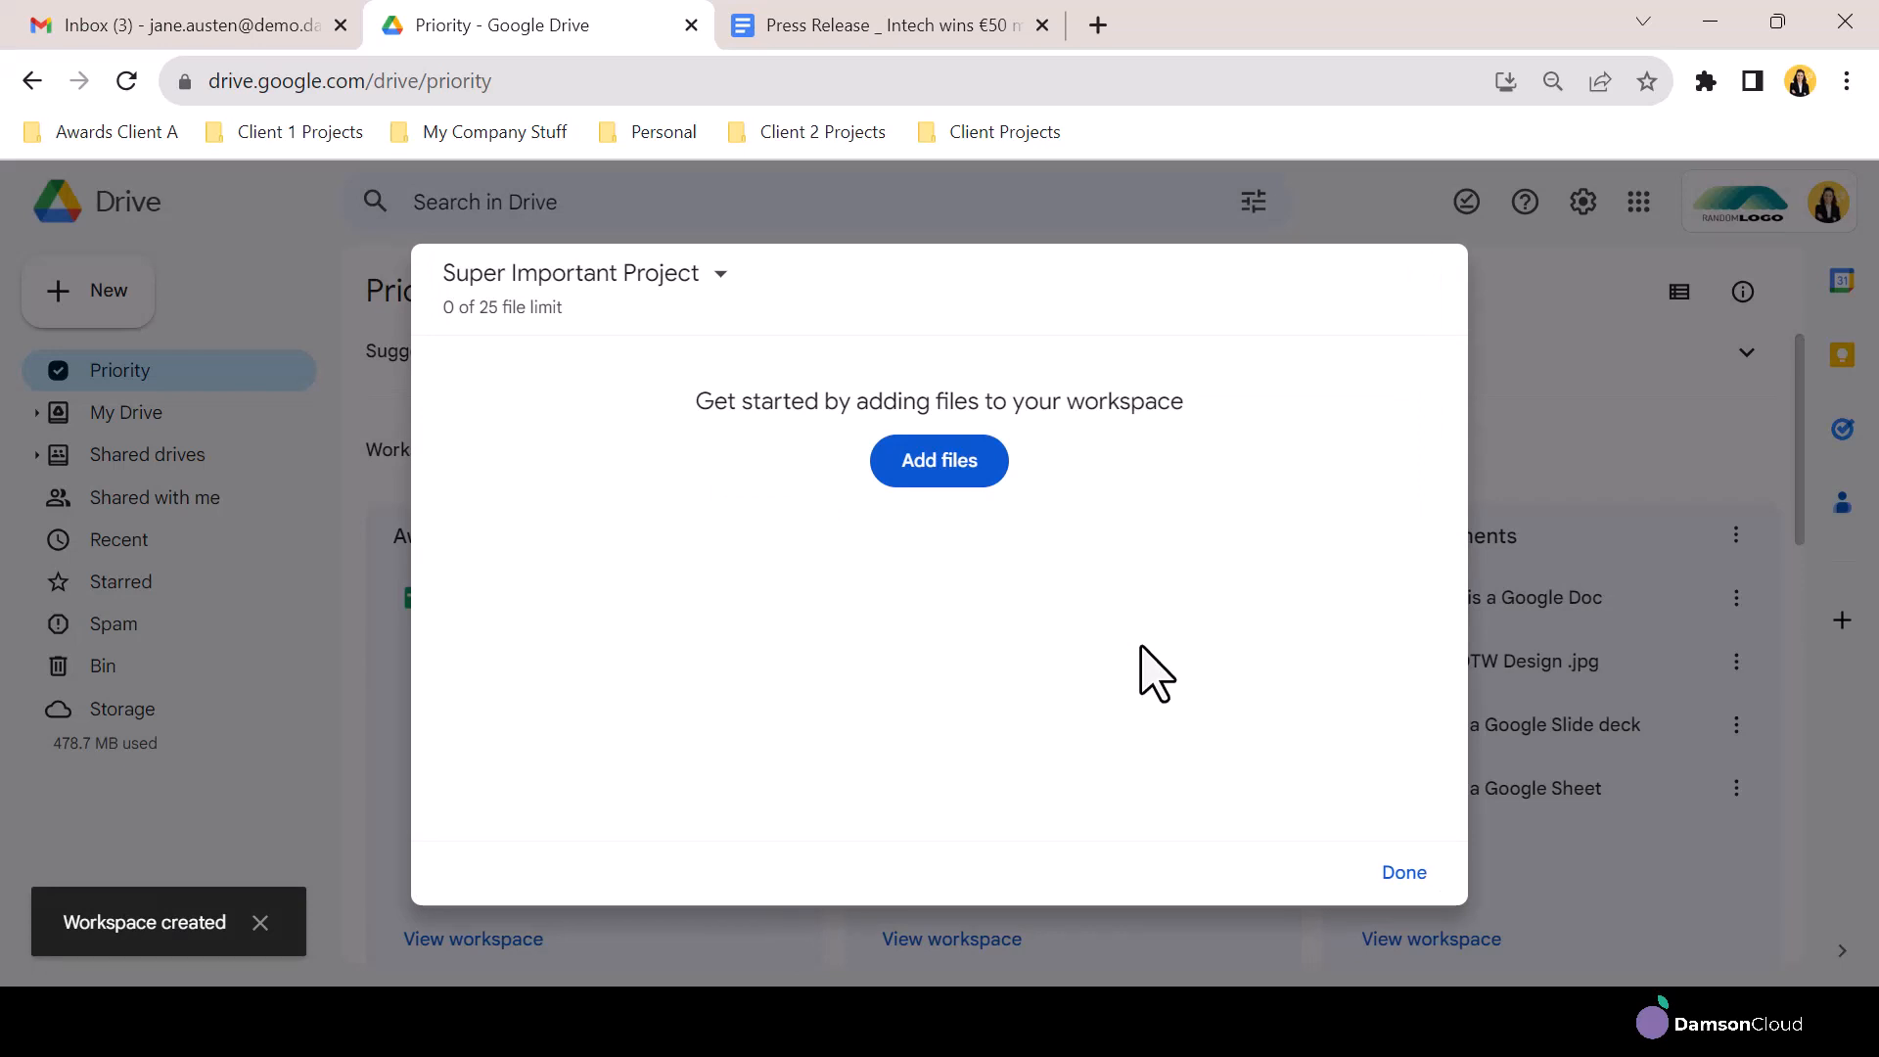
Add the recent files GWS Training Doc and Untitled presentation to the Super Important Project workspace
left_click(957, 468)
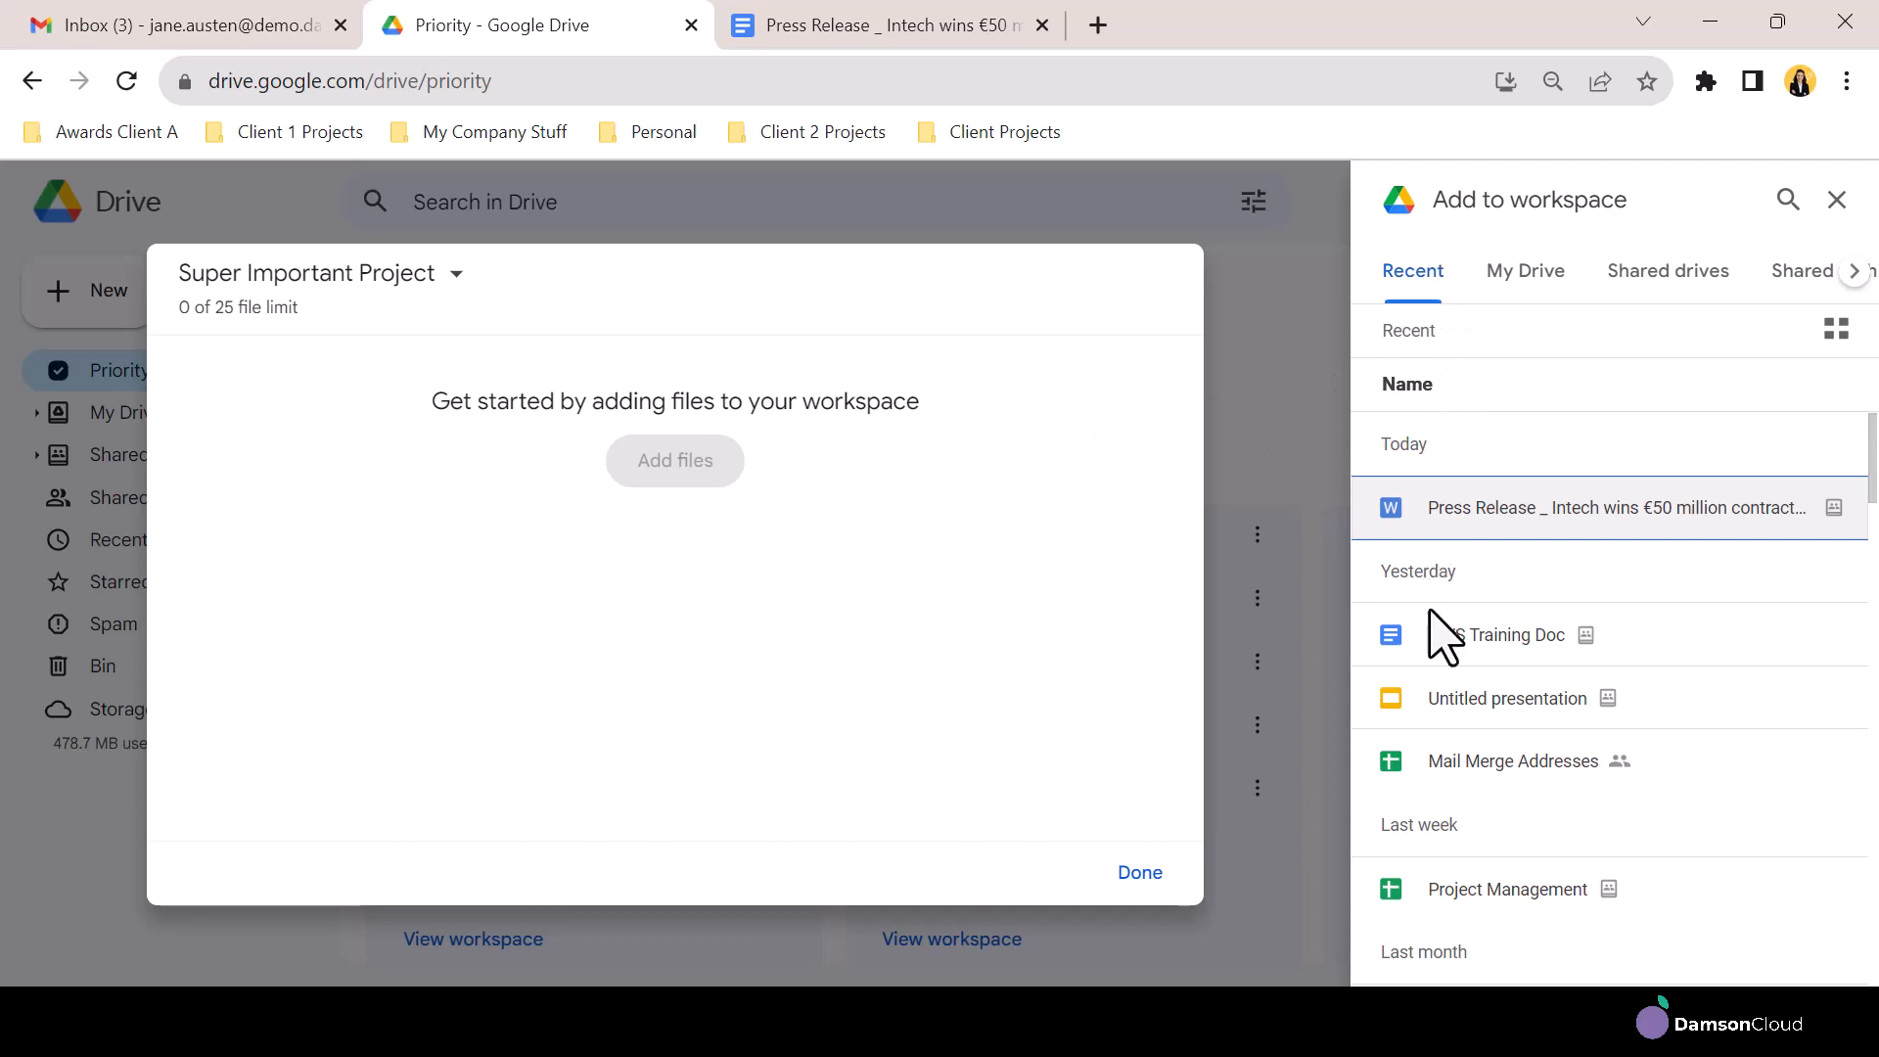
left_click(1442, 644)
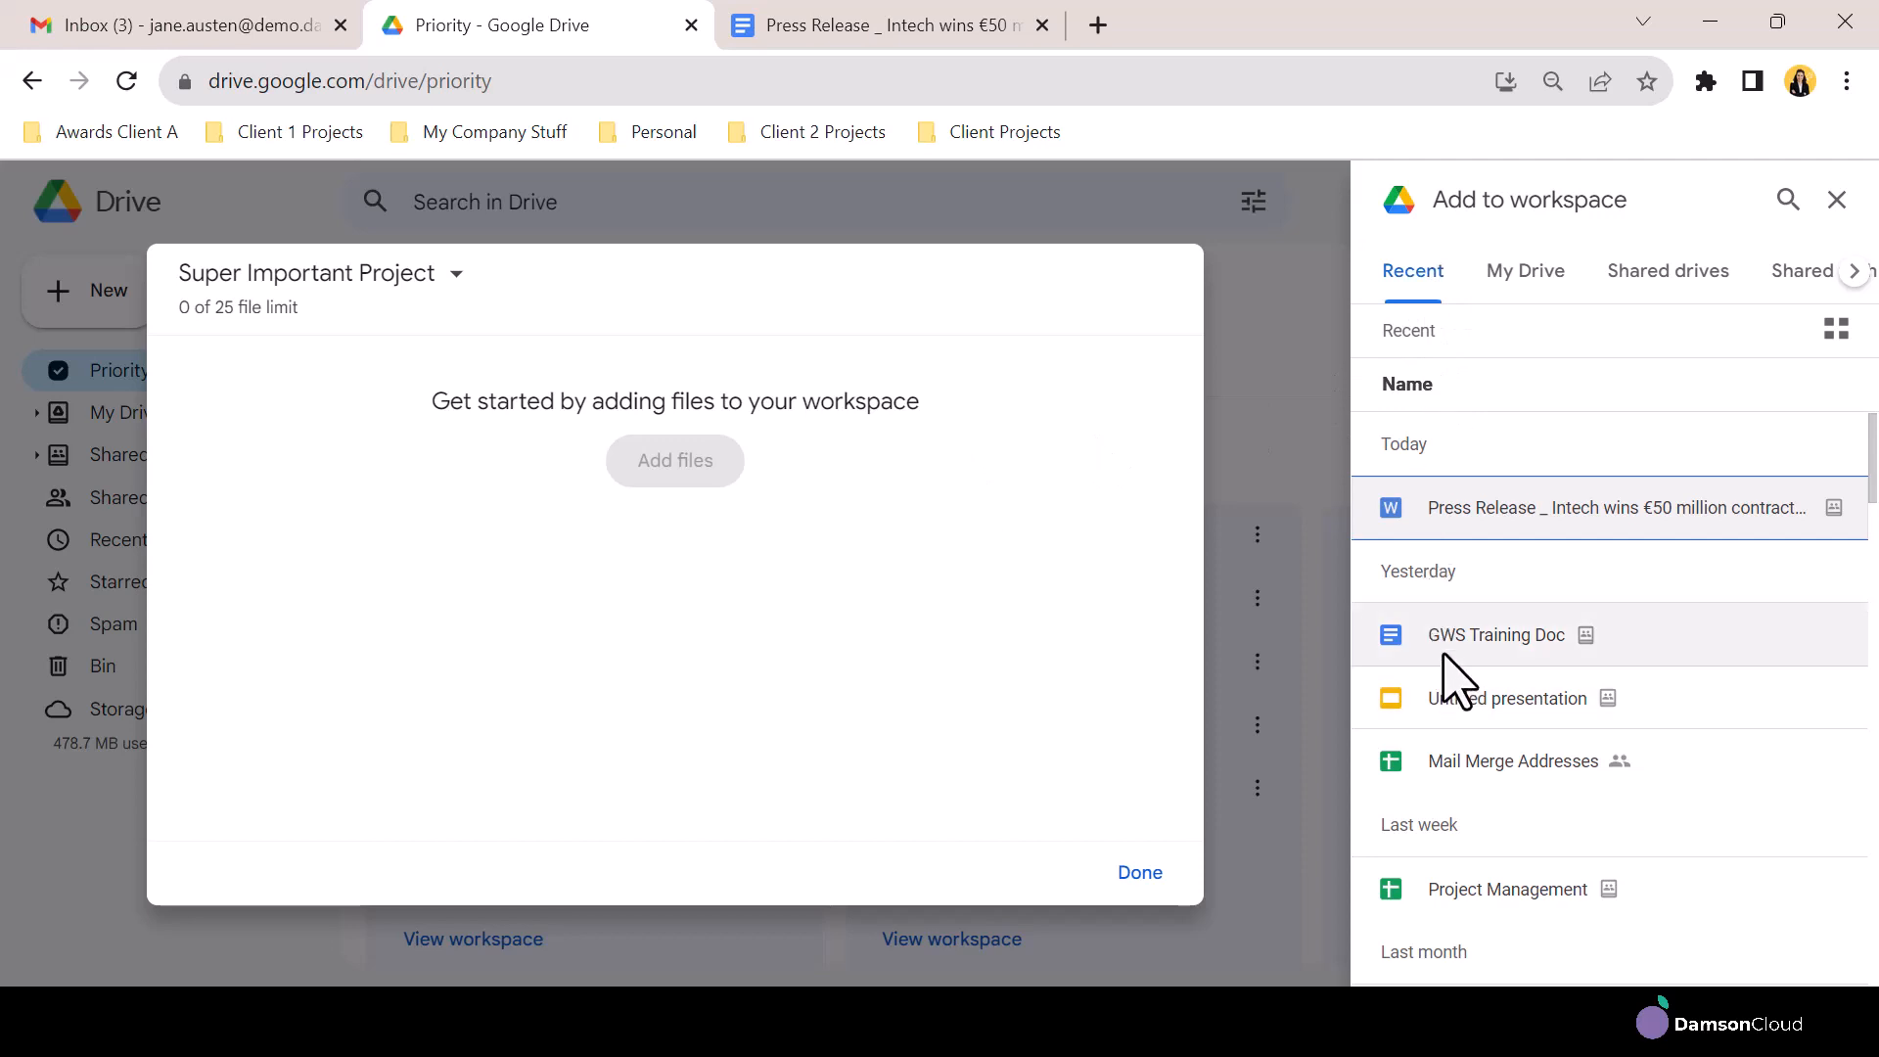
left_click(1448, 707, "ctrl")
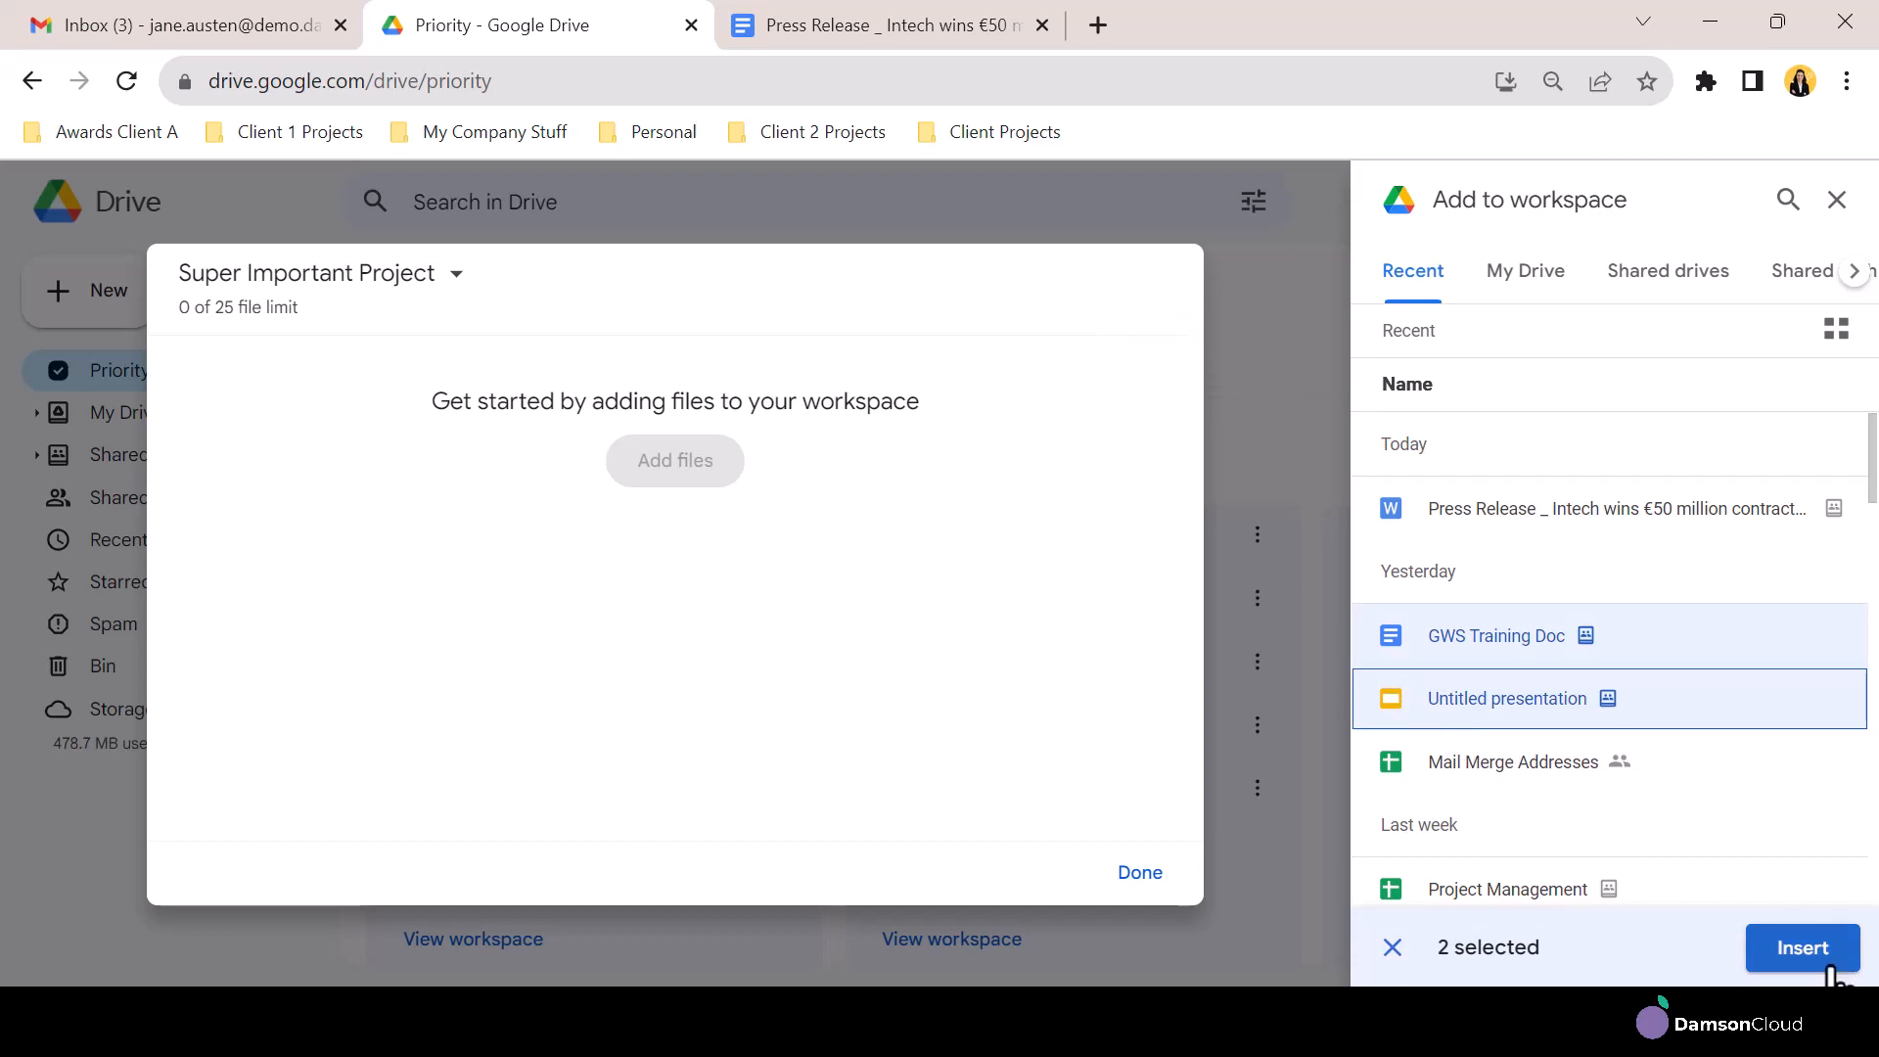
left_click(1802, 949)
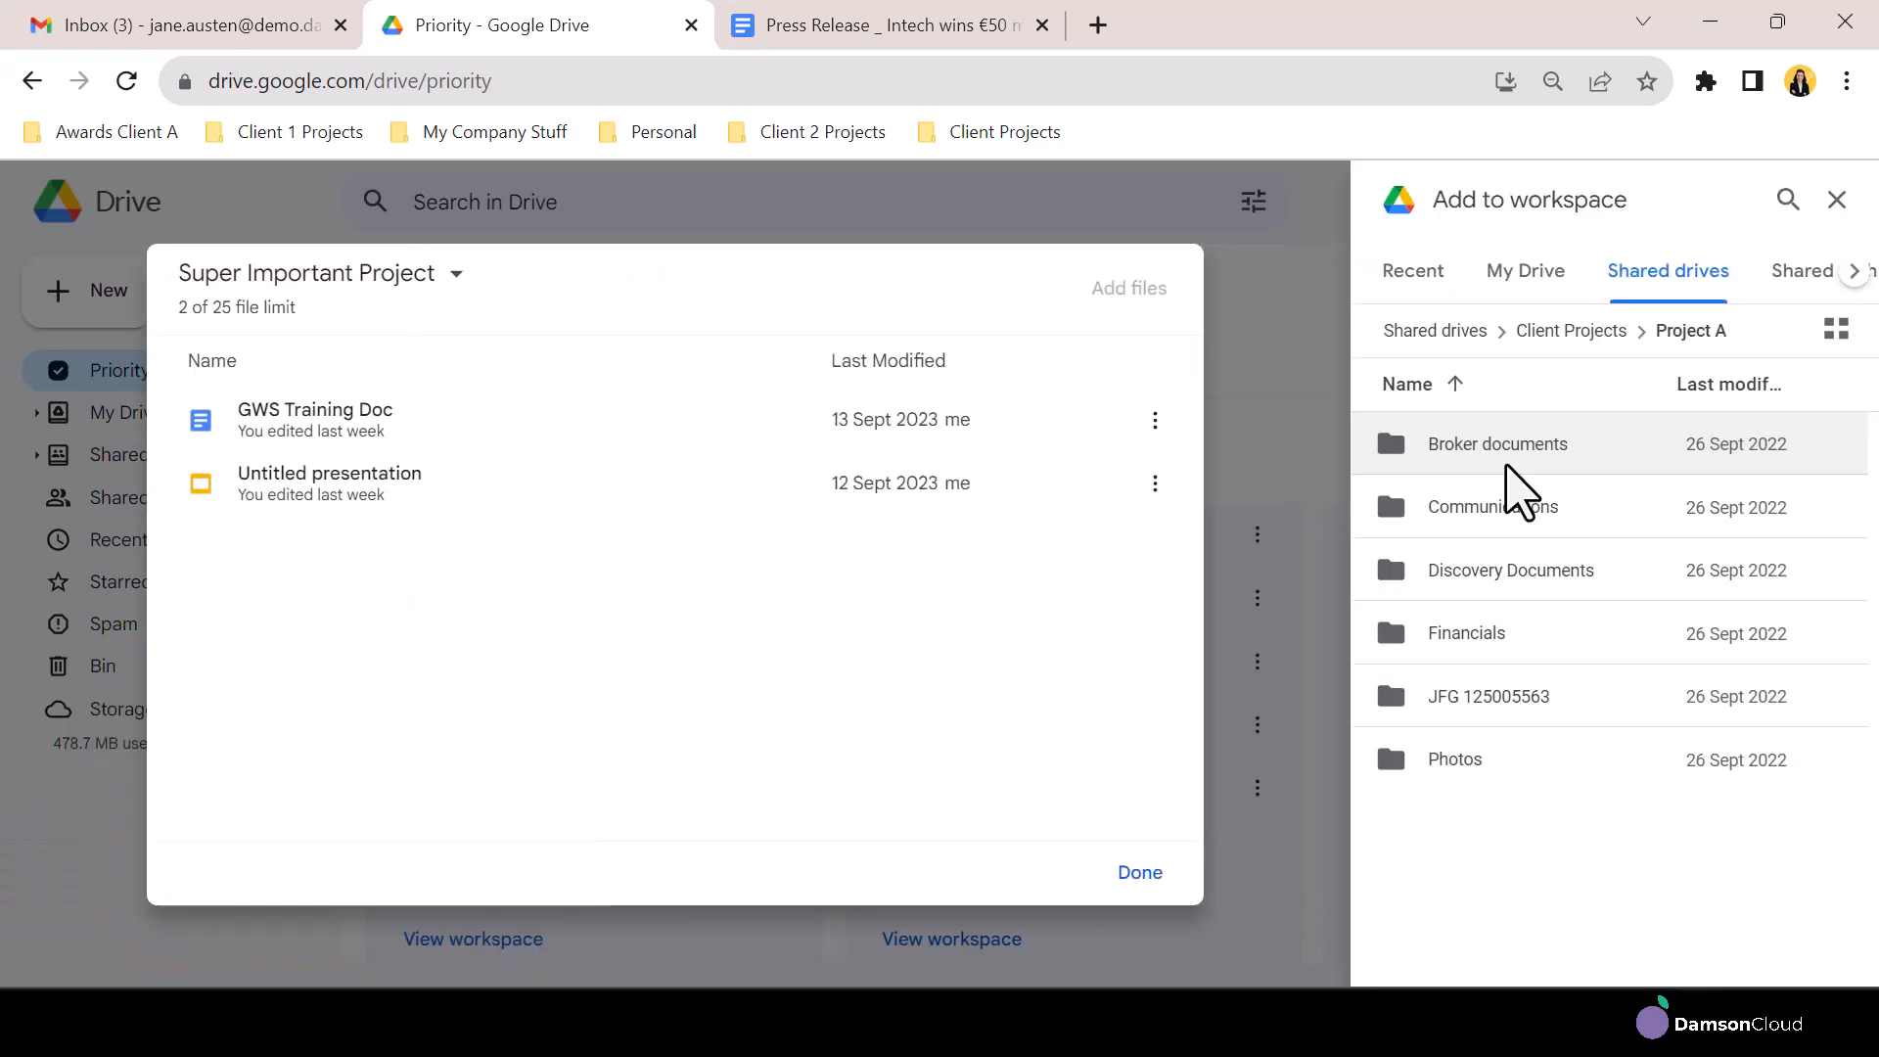
Insert Claims evaluation tracker from Project A's Broker documents folder into the workspace and finish adding files
double_click(1506, 467)
left_click(1507, 466)
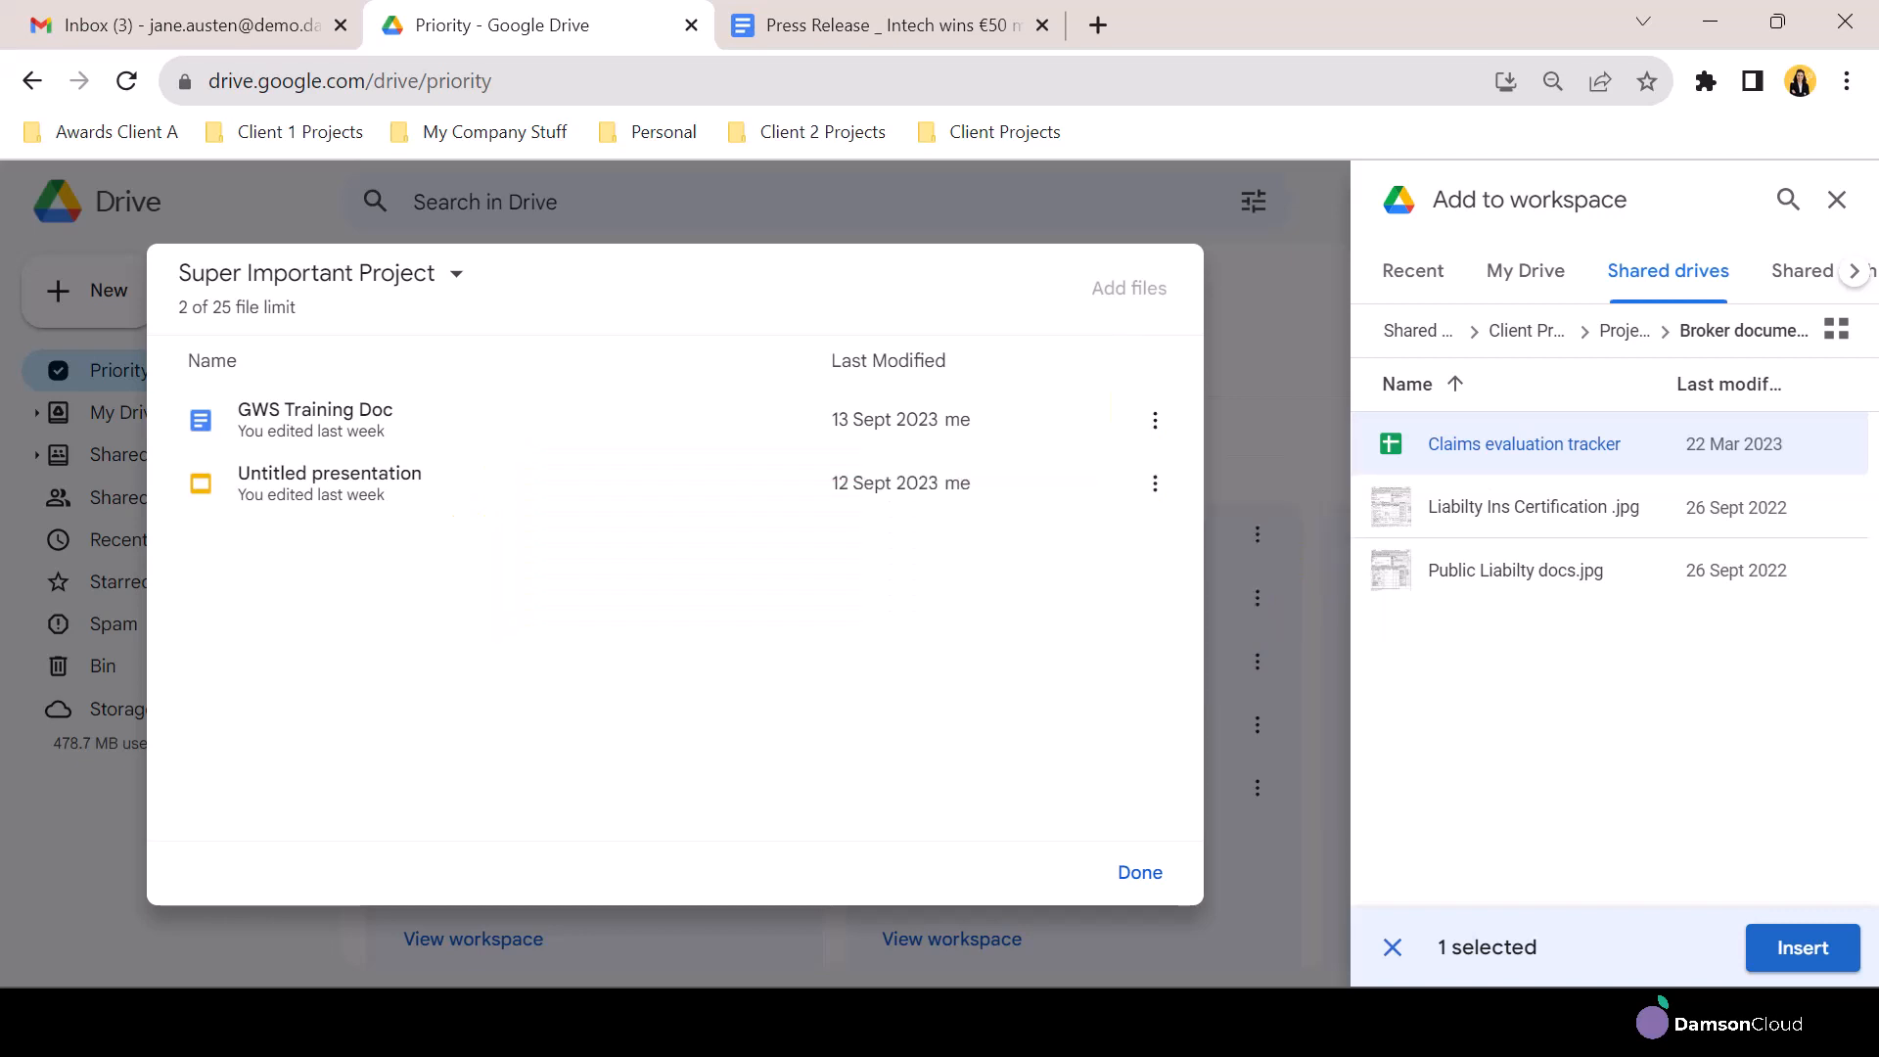
left_click(1802, 947)
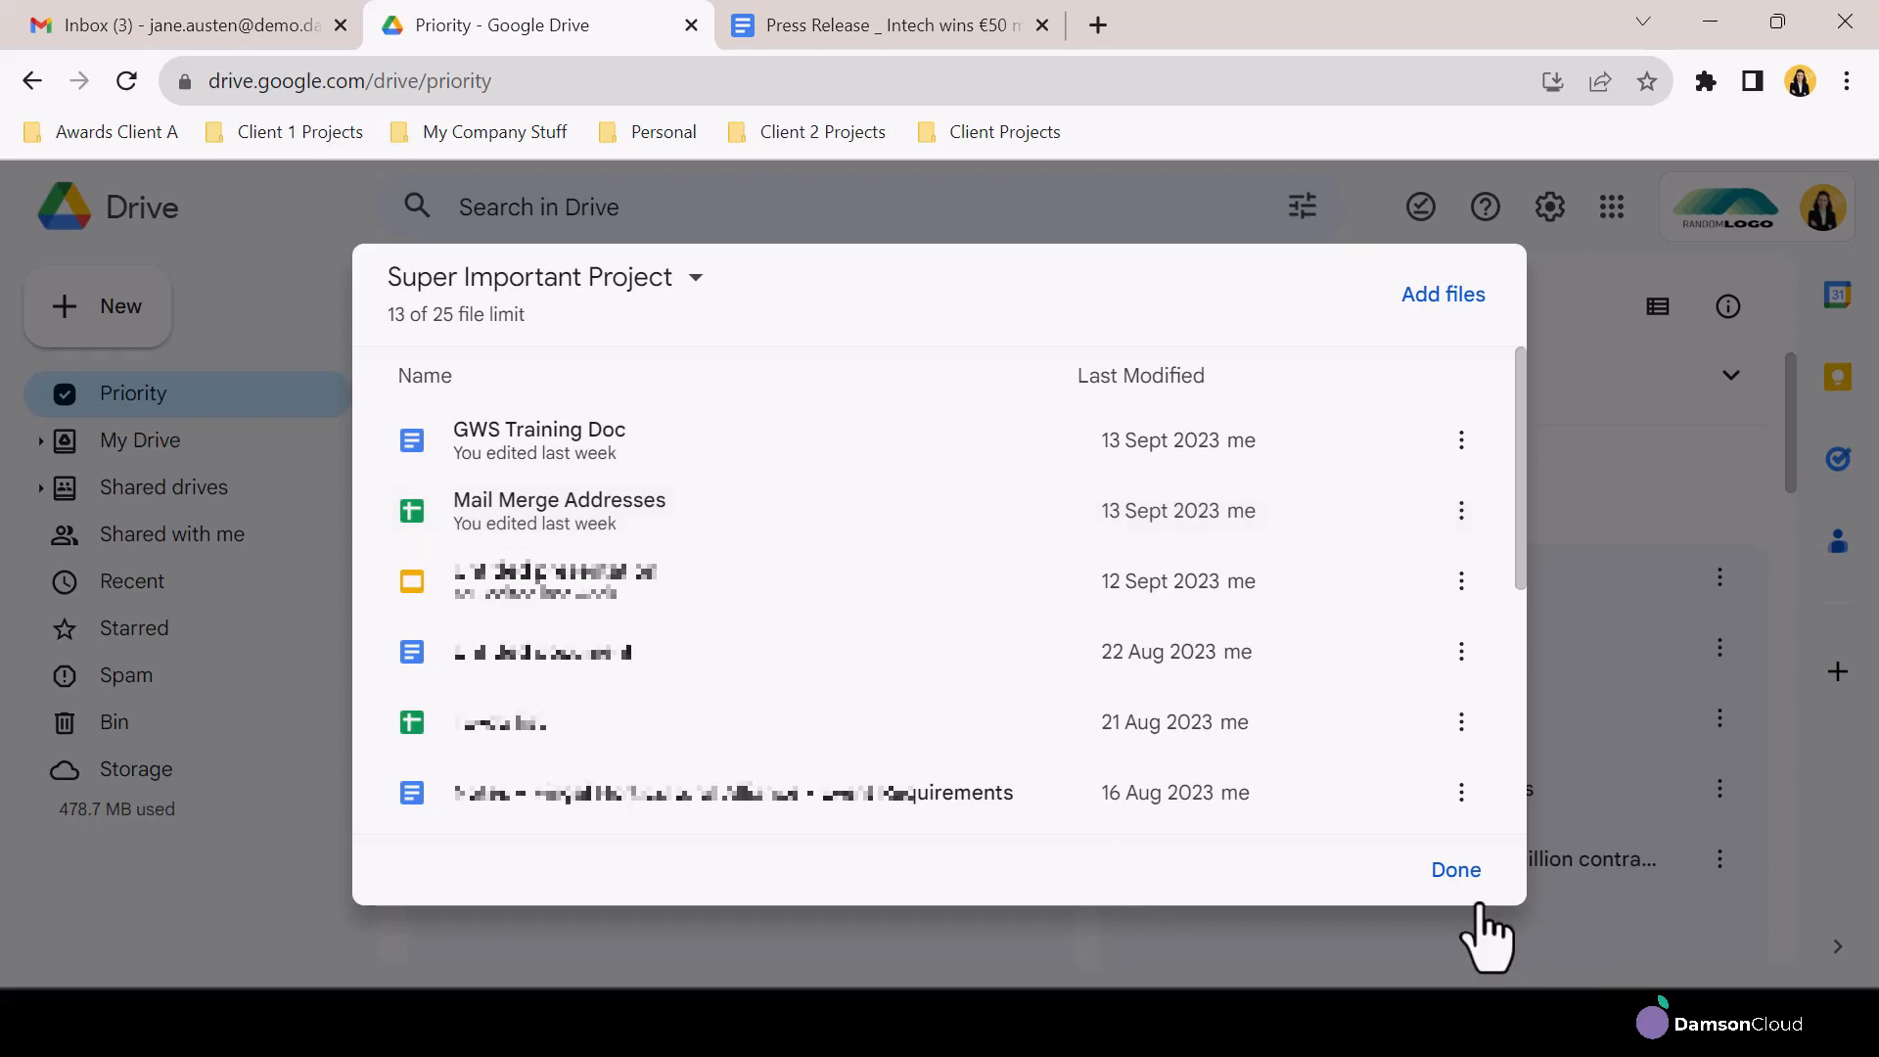
left_click(1453, 873)
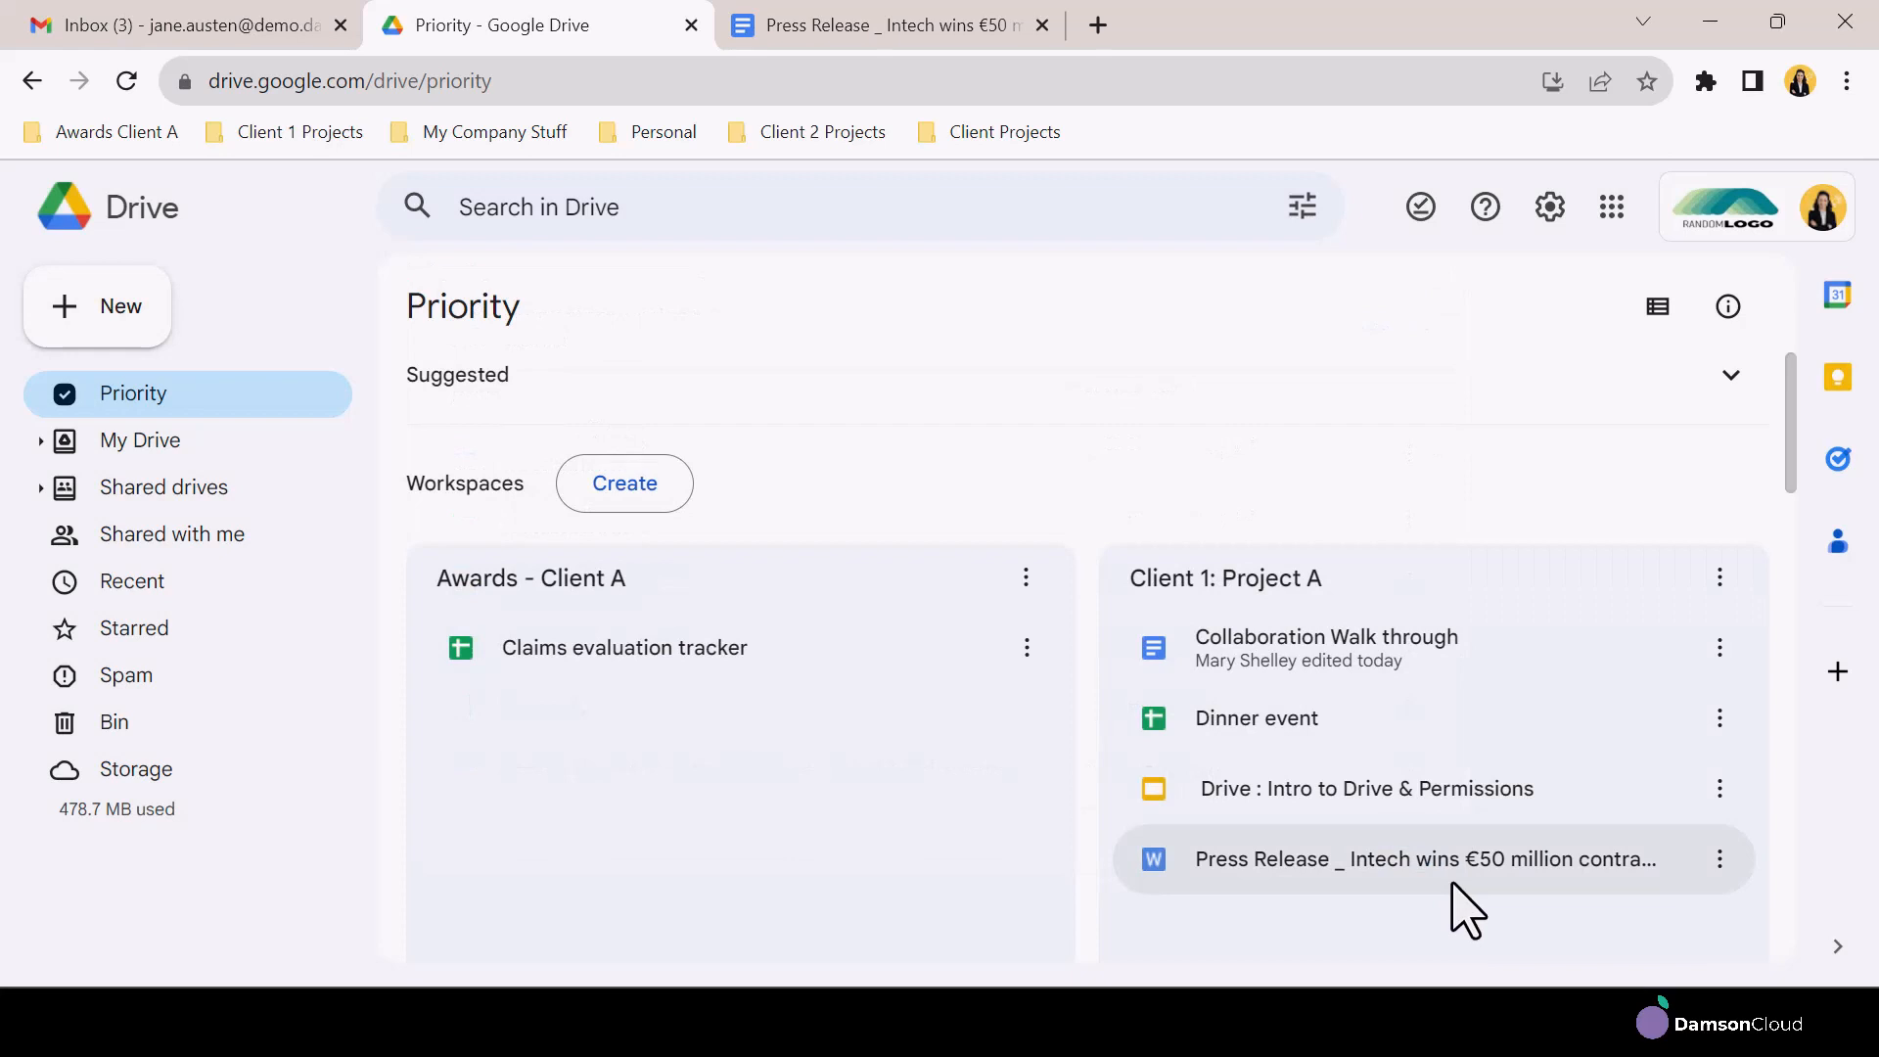
Remove GWS Training Doc from the Super Important Project workspace
scroll(1120, 659, "down", 7)
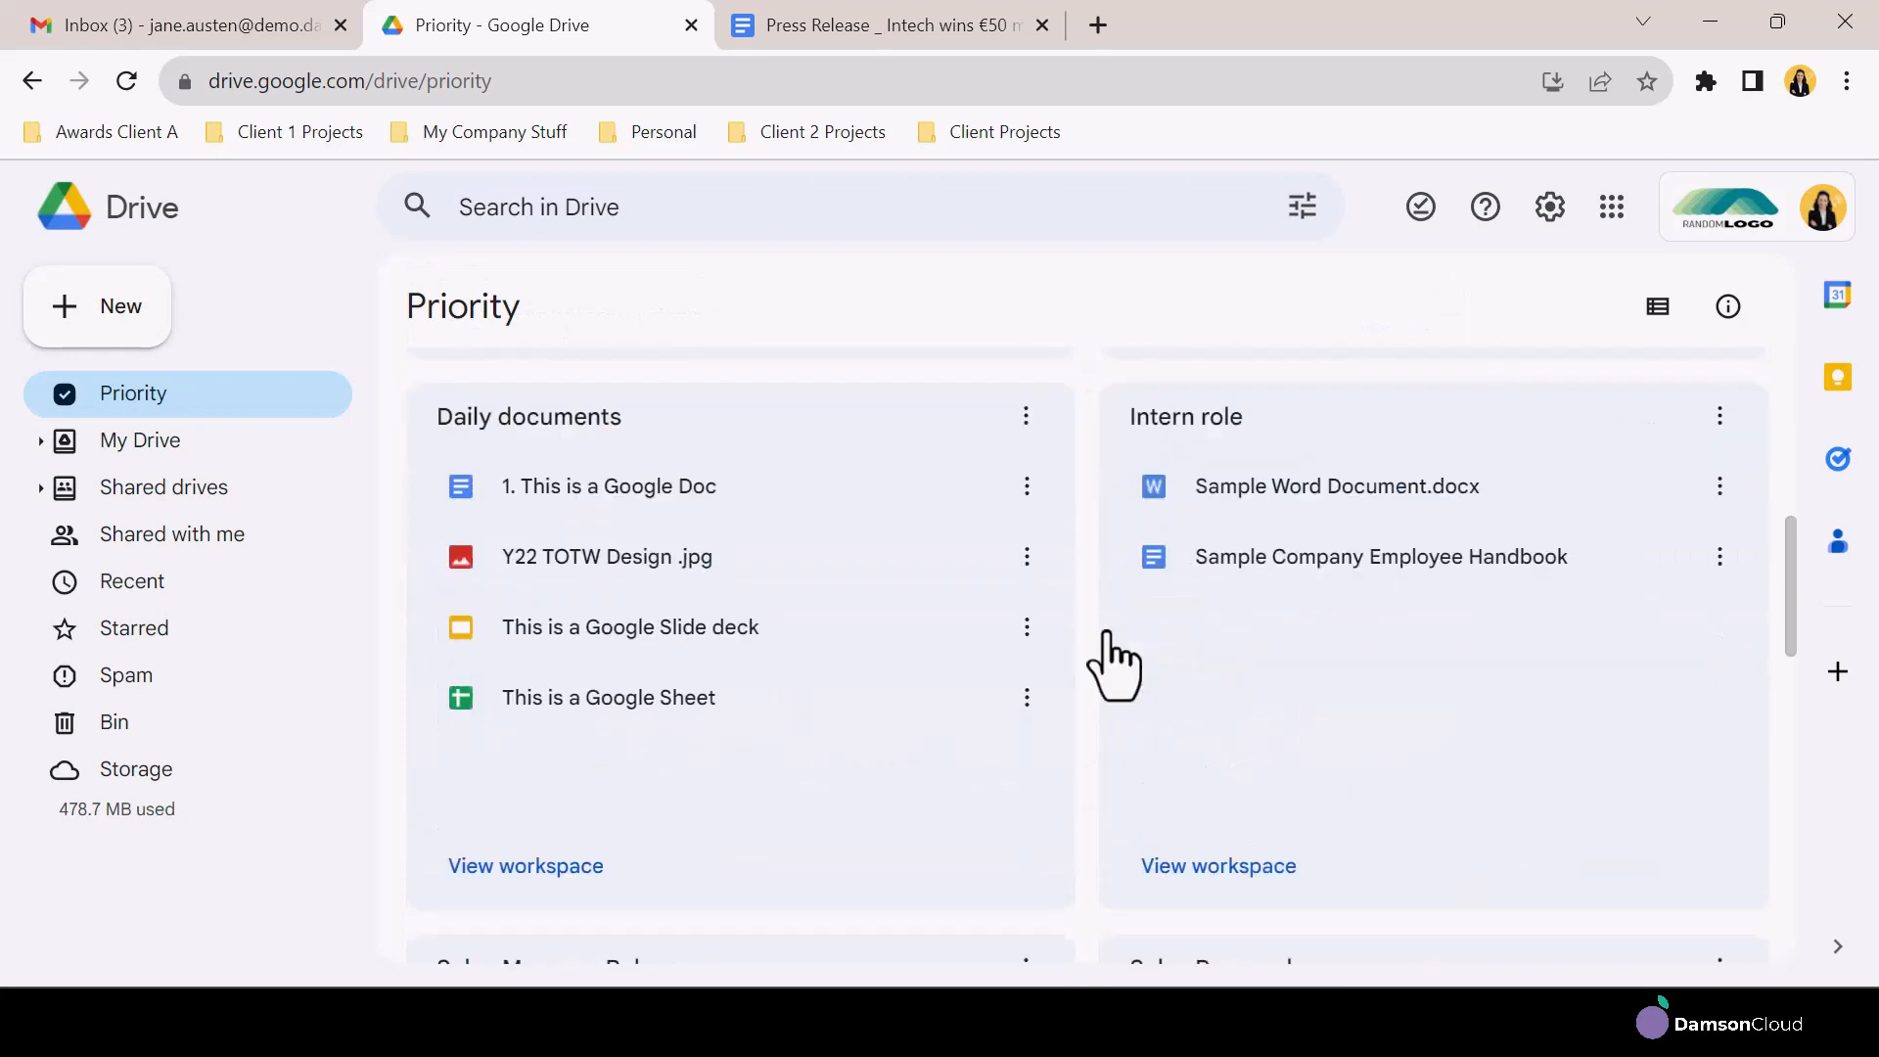
scroll(1119, 660, "down", 10)
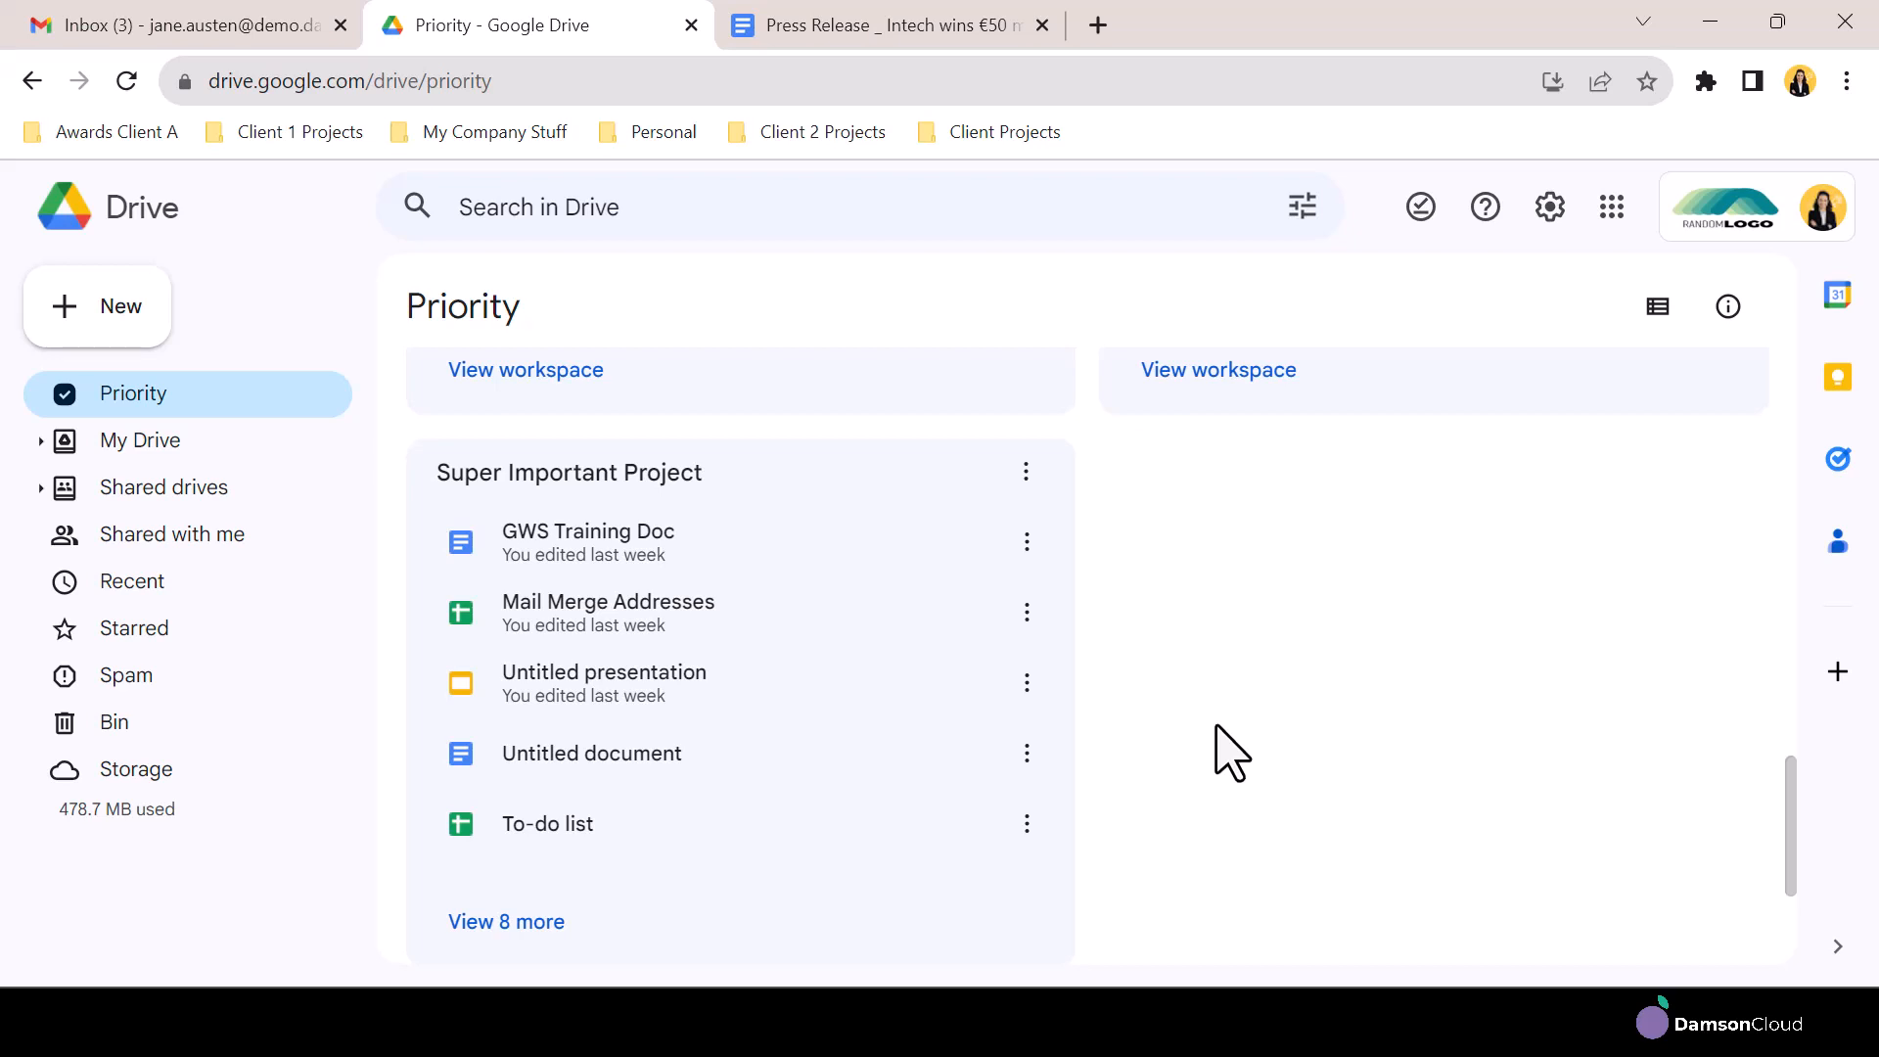
left_click(1027, 542)
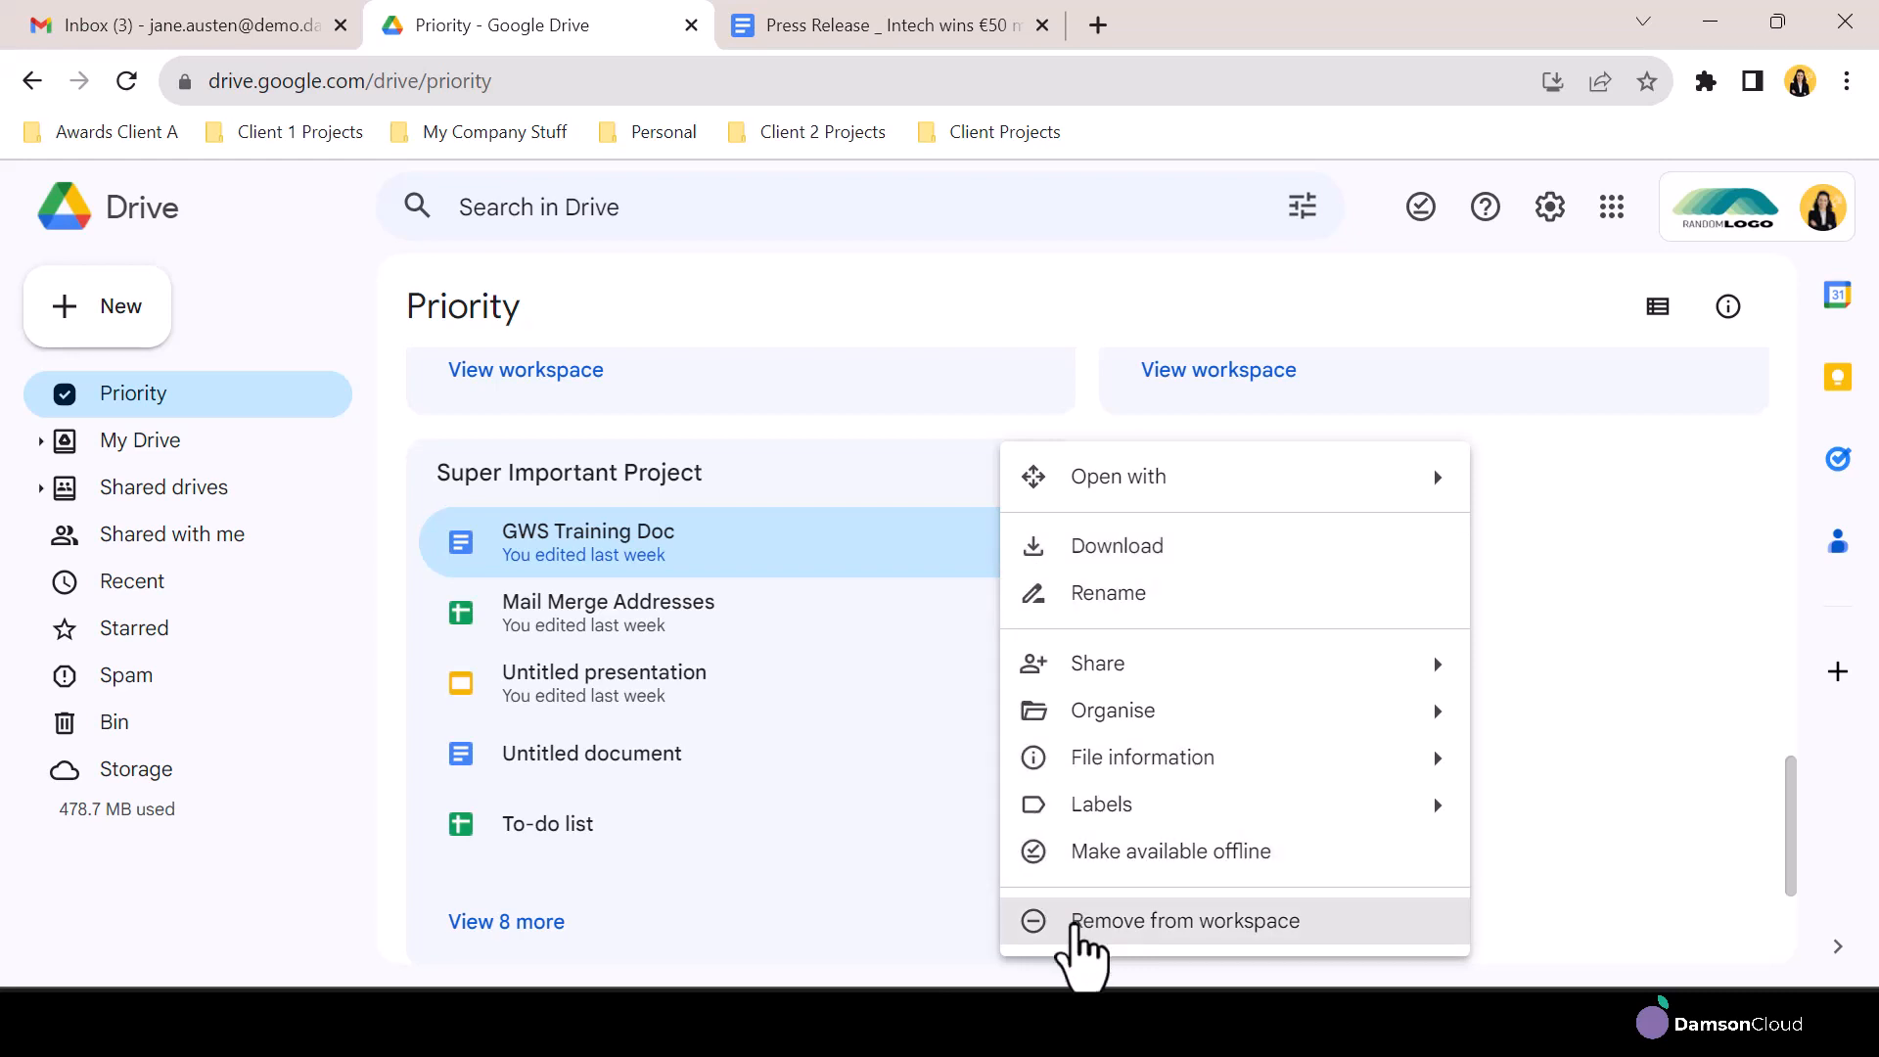
left_click(1077, 938)
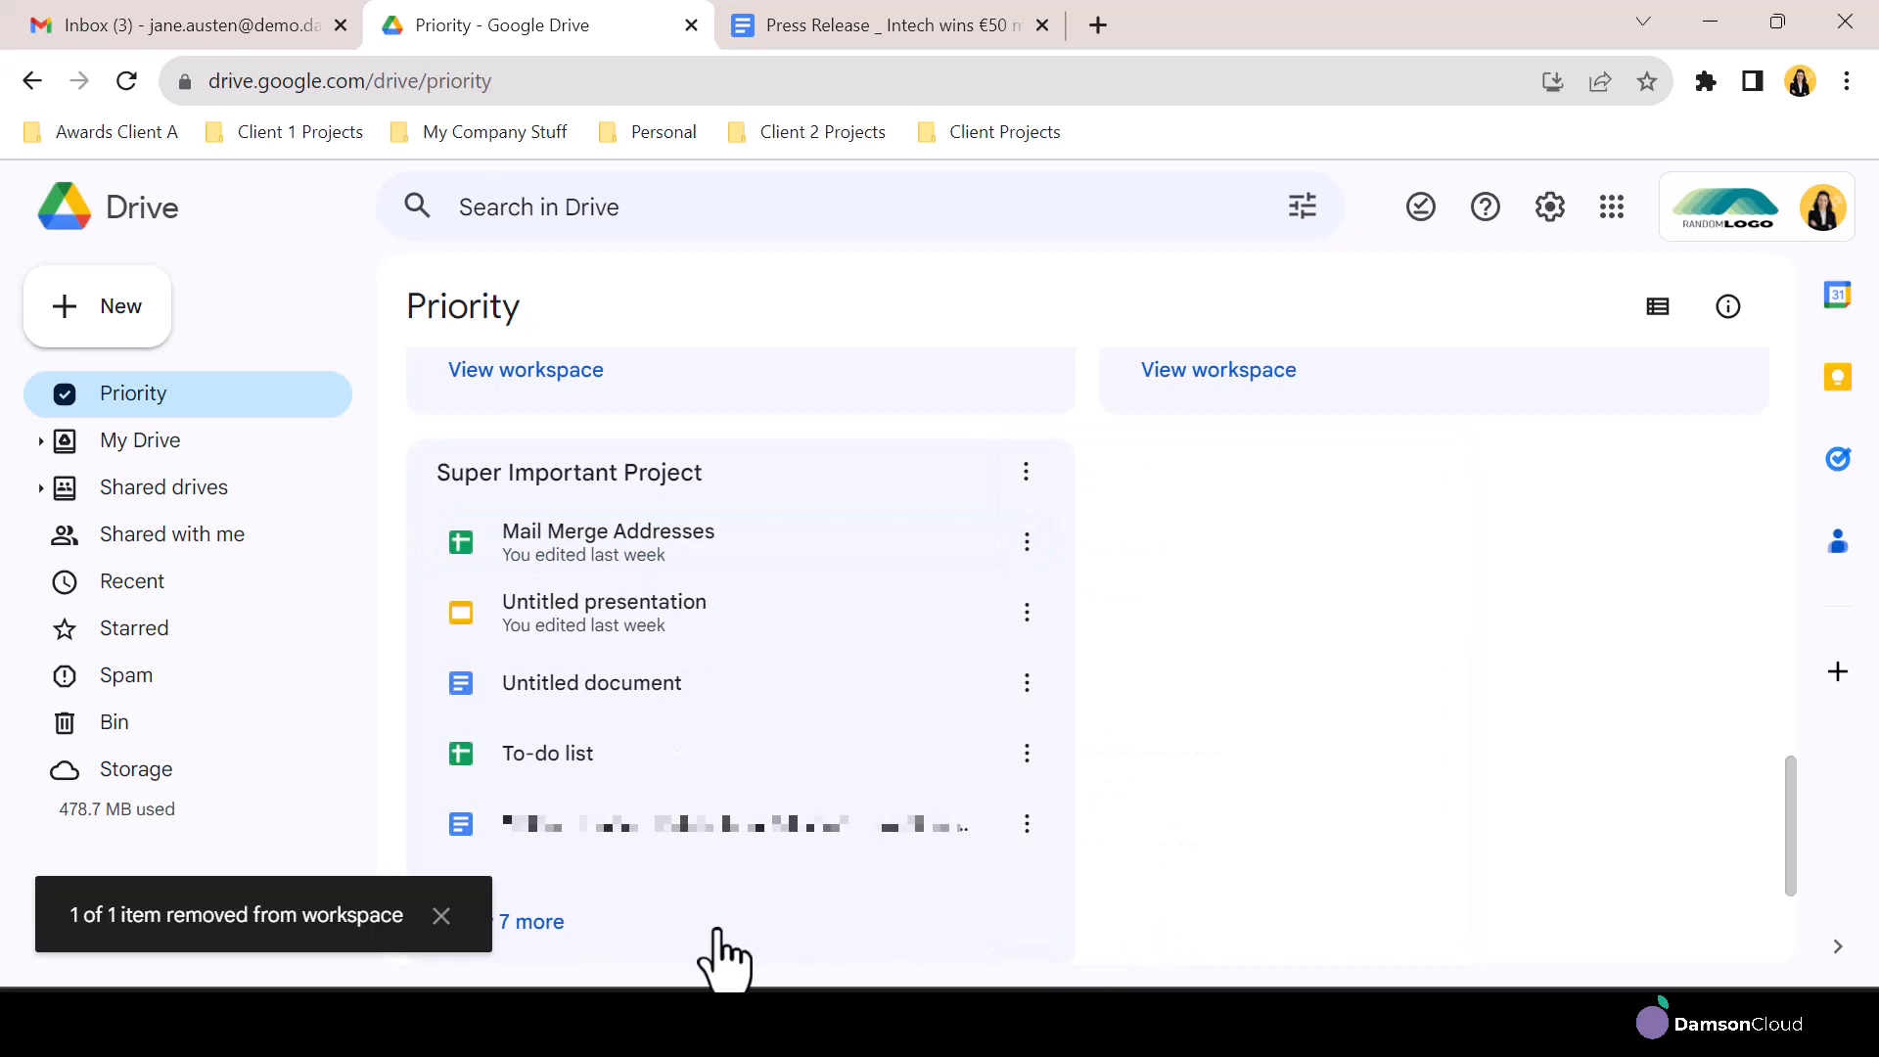
Open the Super Important Project workspace's full file list and select several more recent files for adding to it
left_click(540, 925)
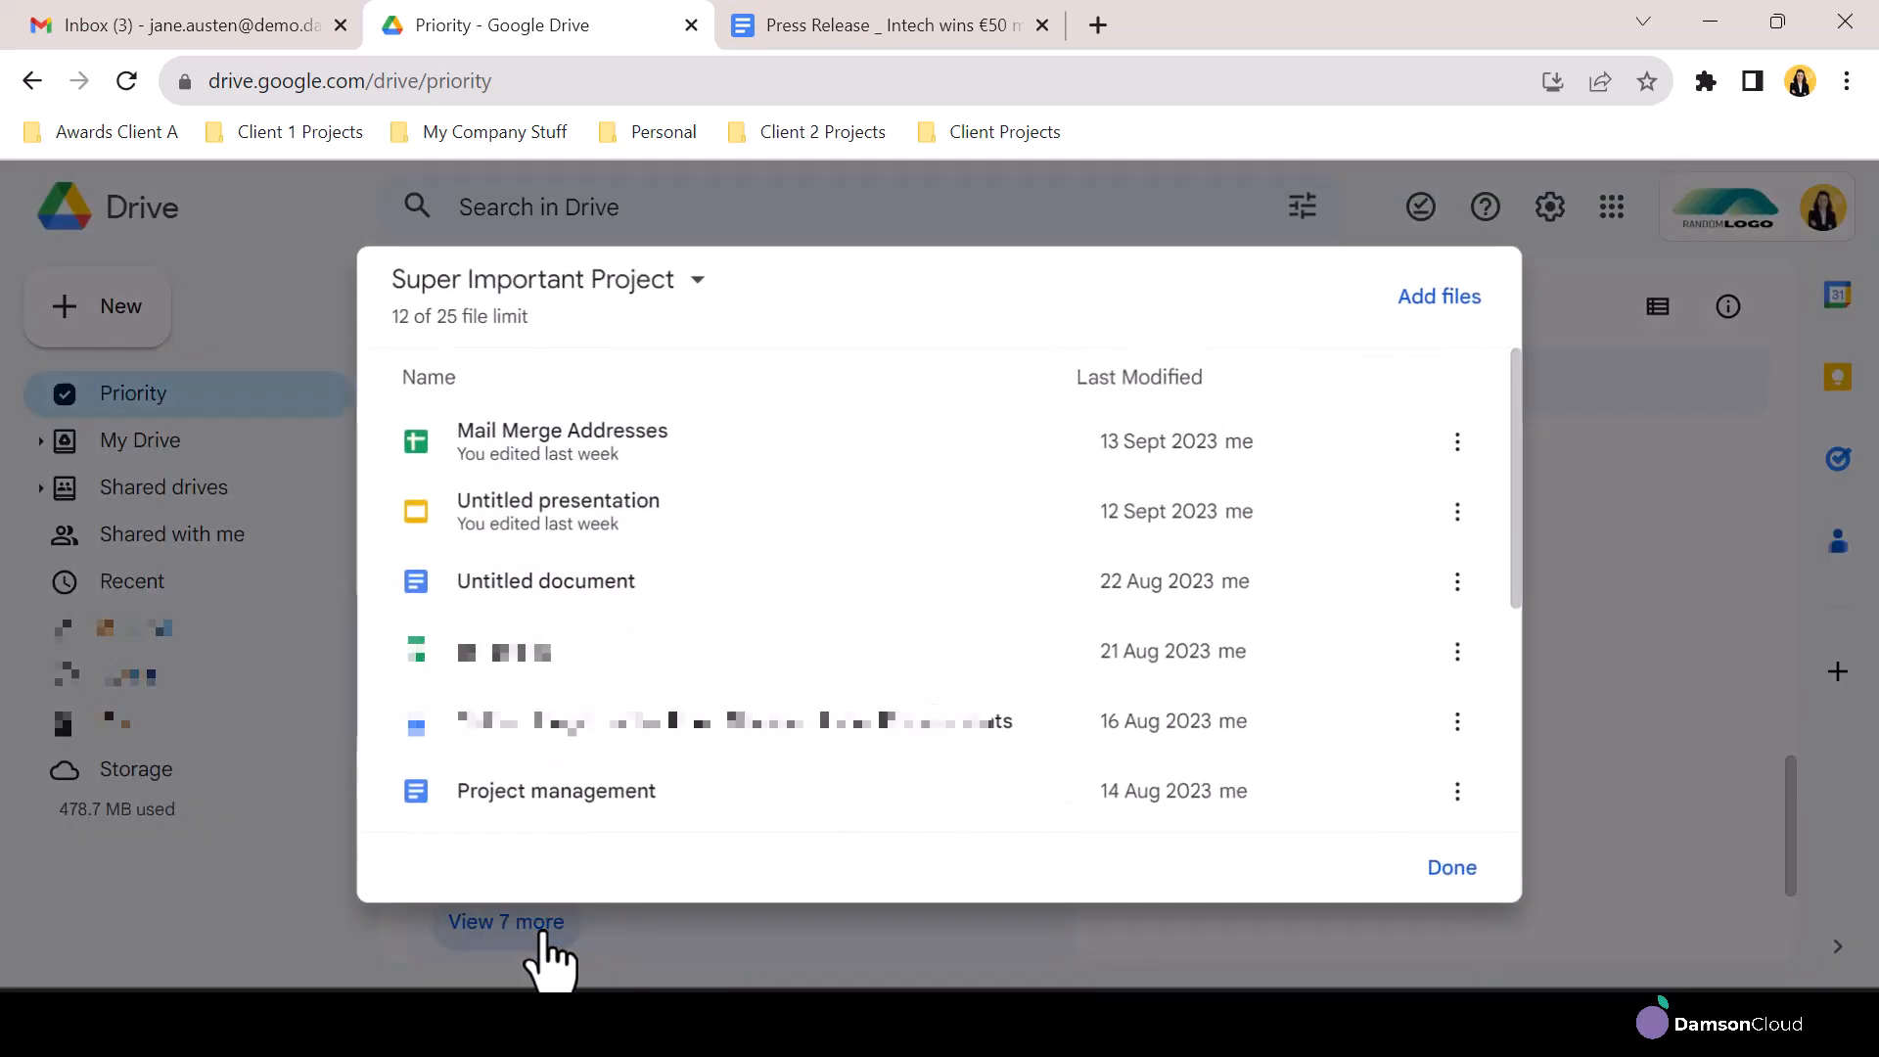
left_click(1428, 294)
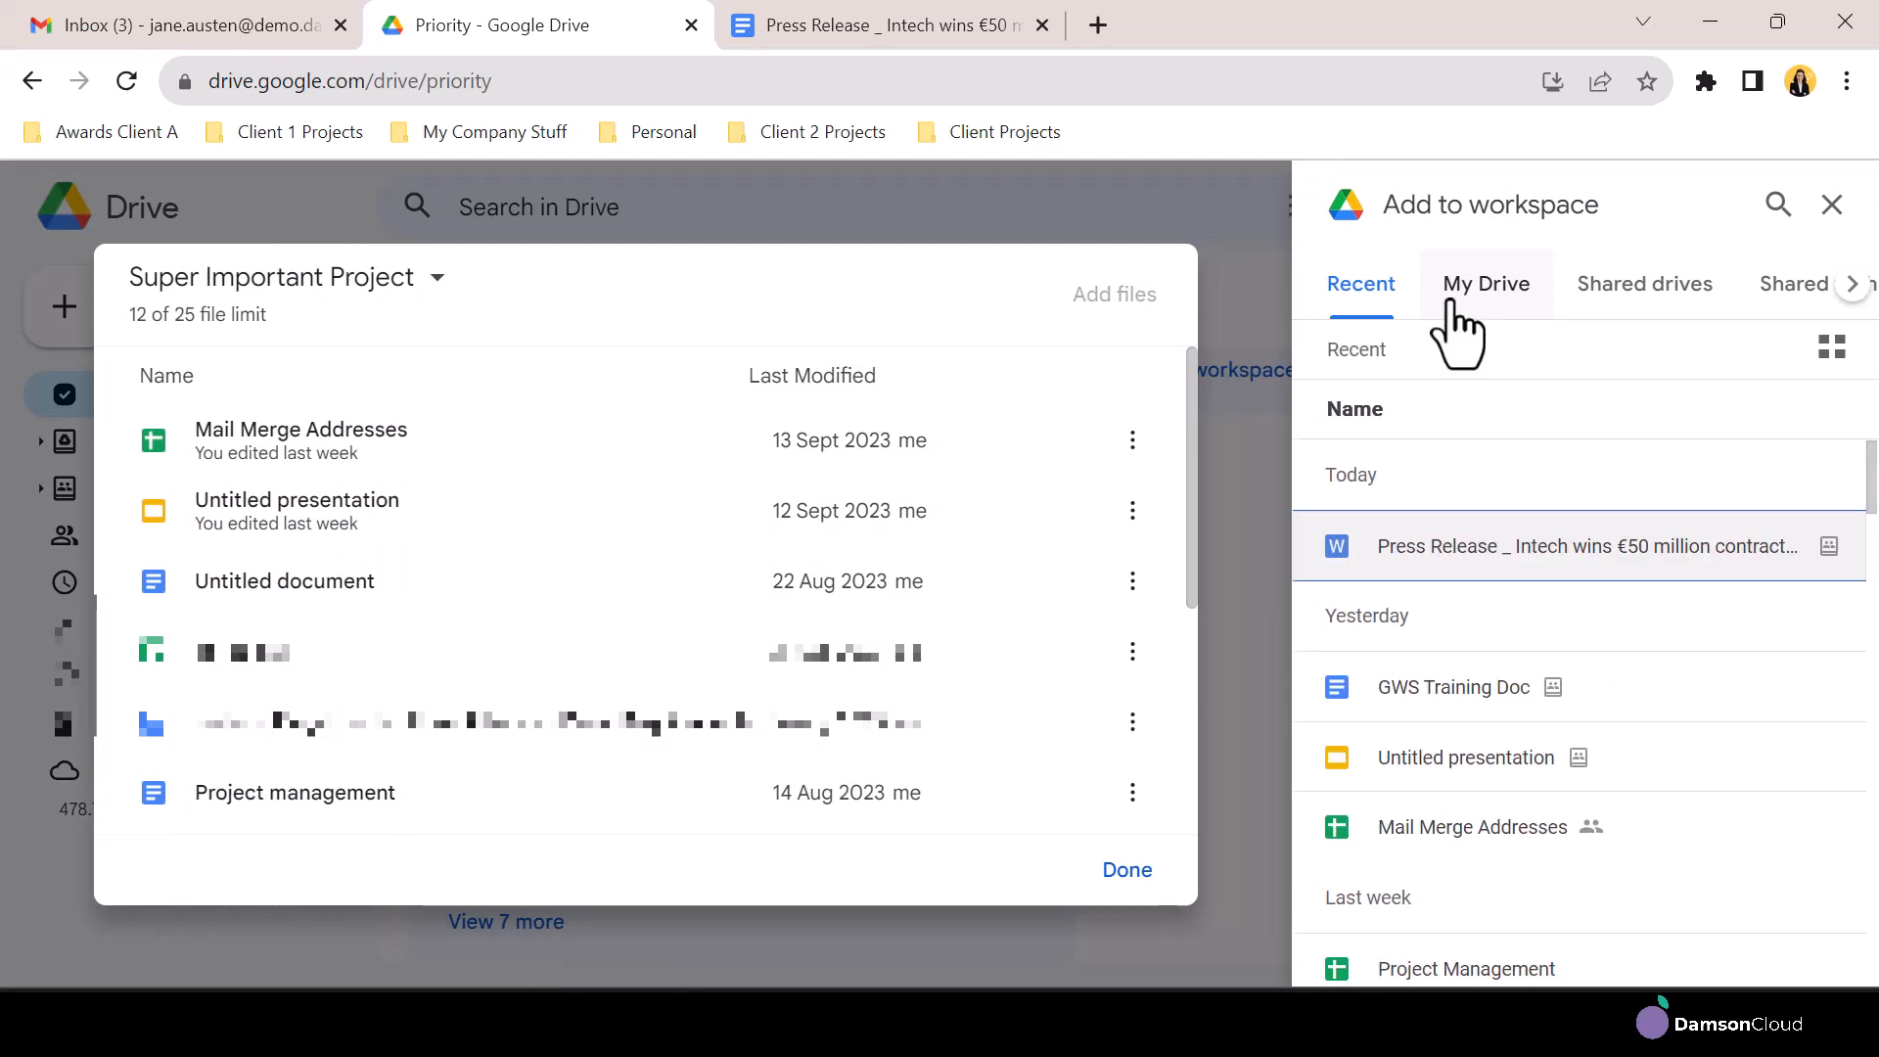
scroll(1501, 650, "down", 10)
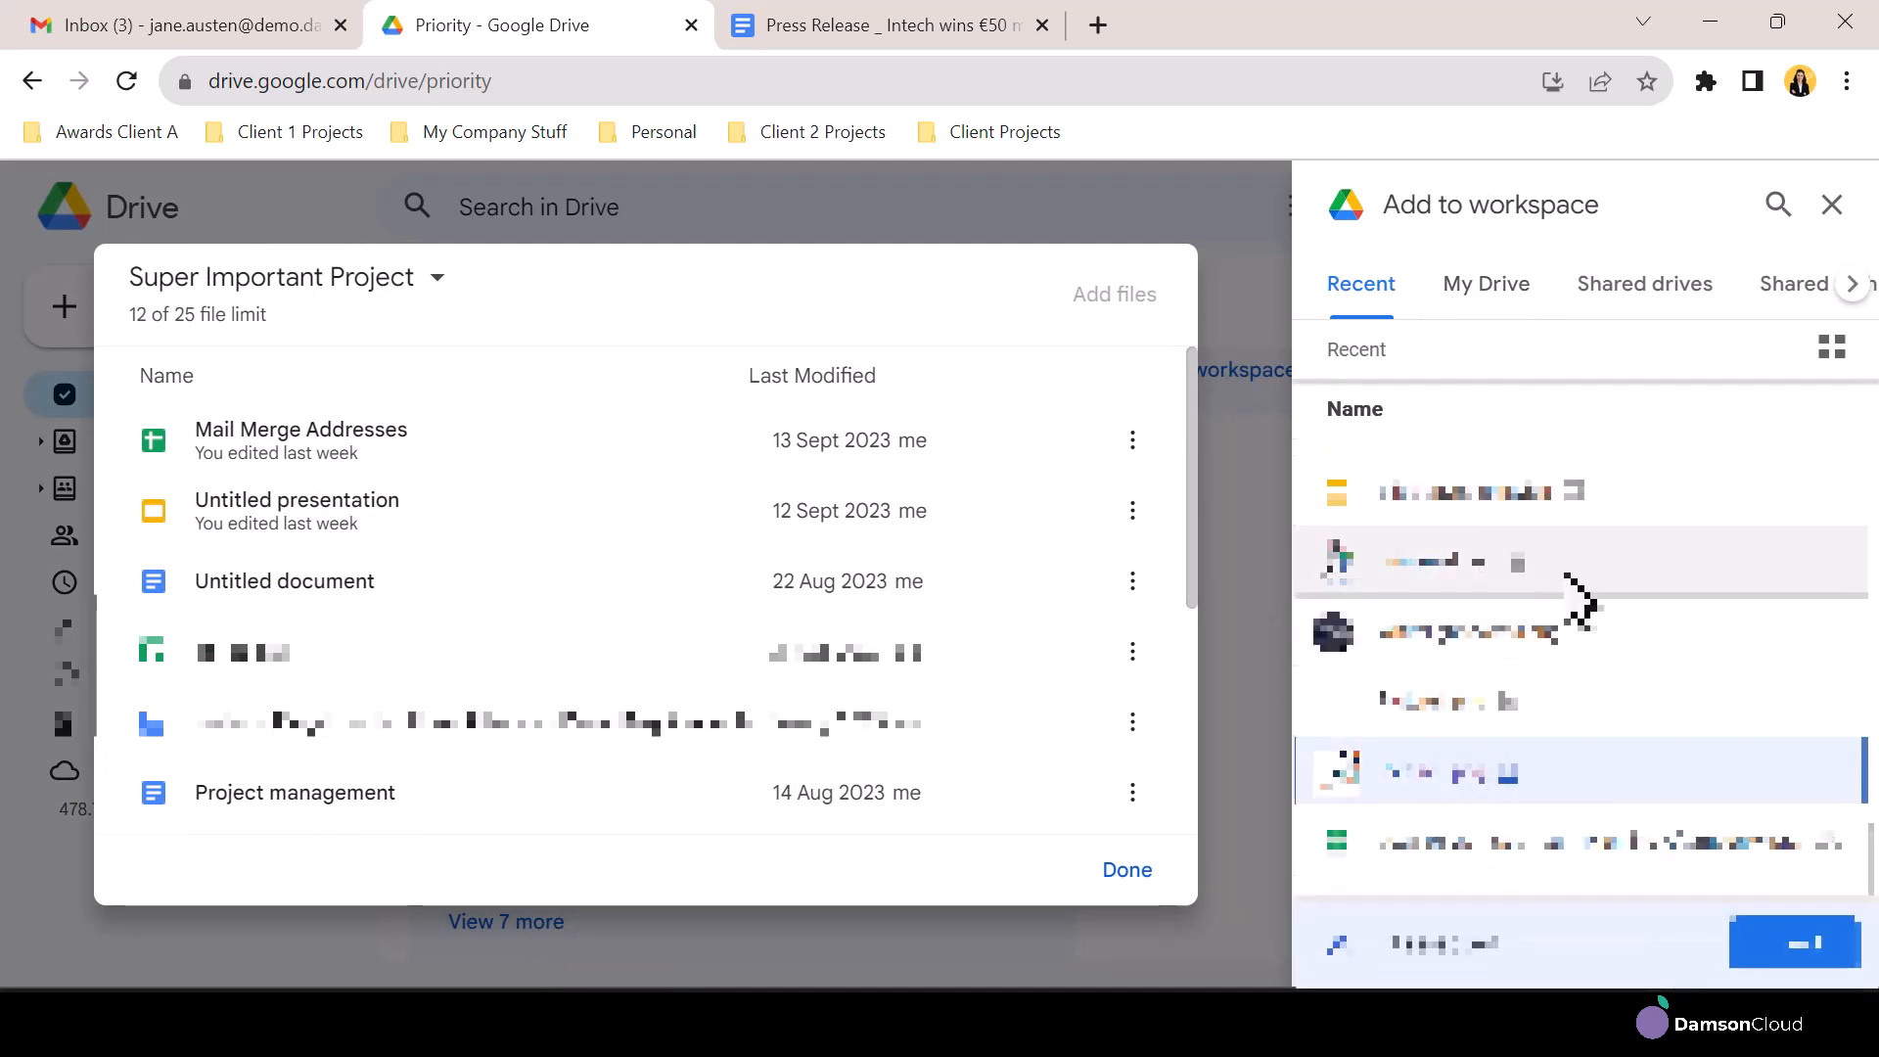
scroll(1566, 580, "down", 5)
left_click(1450, 534)
left_click(1448, 605)
left_click(1448, 671)
left_click(1541, 801)
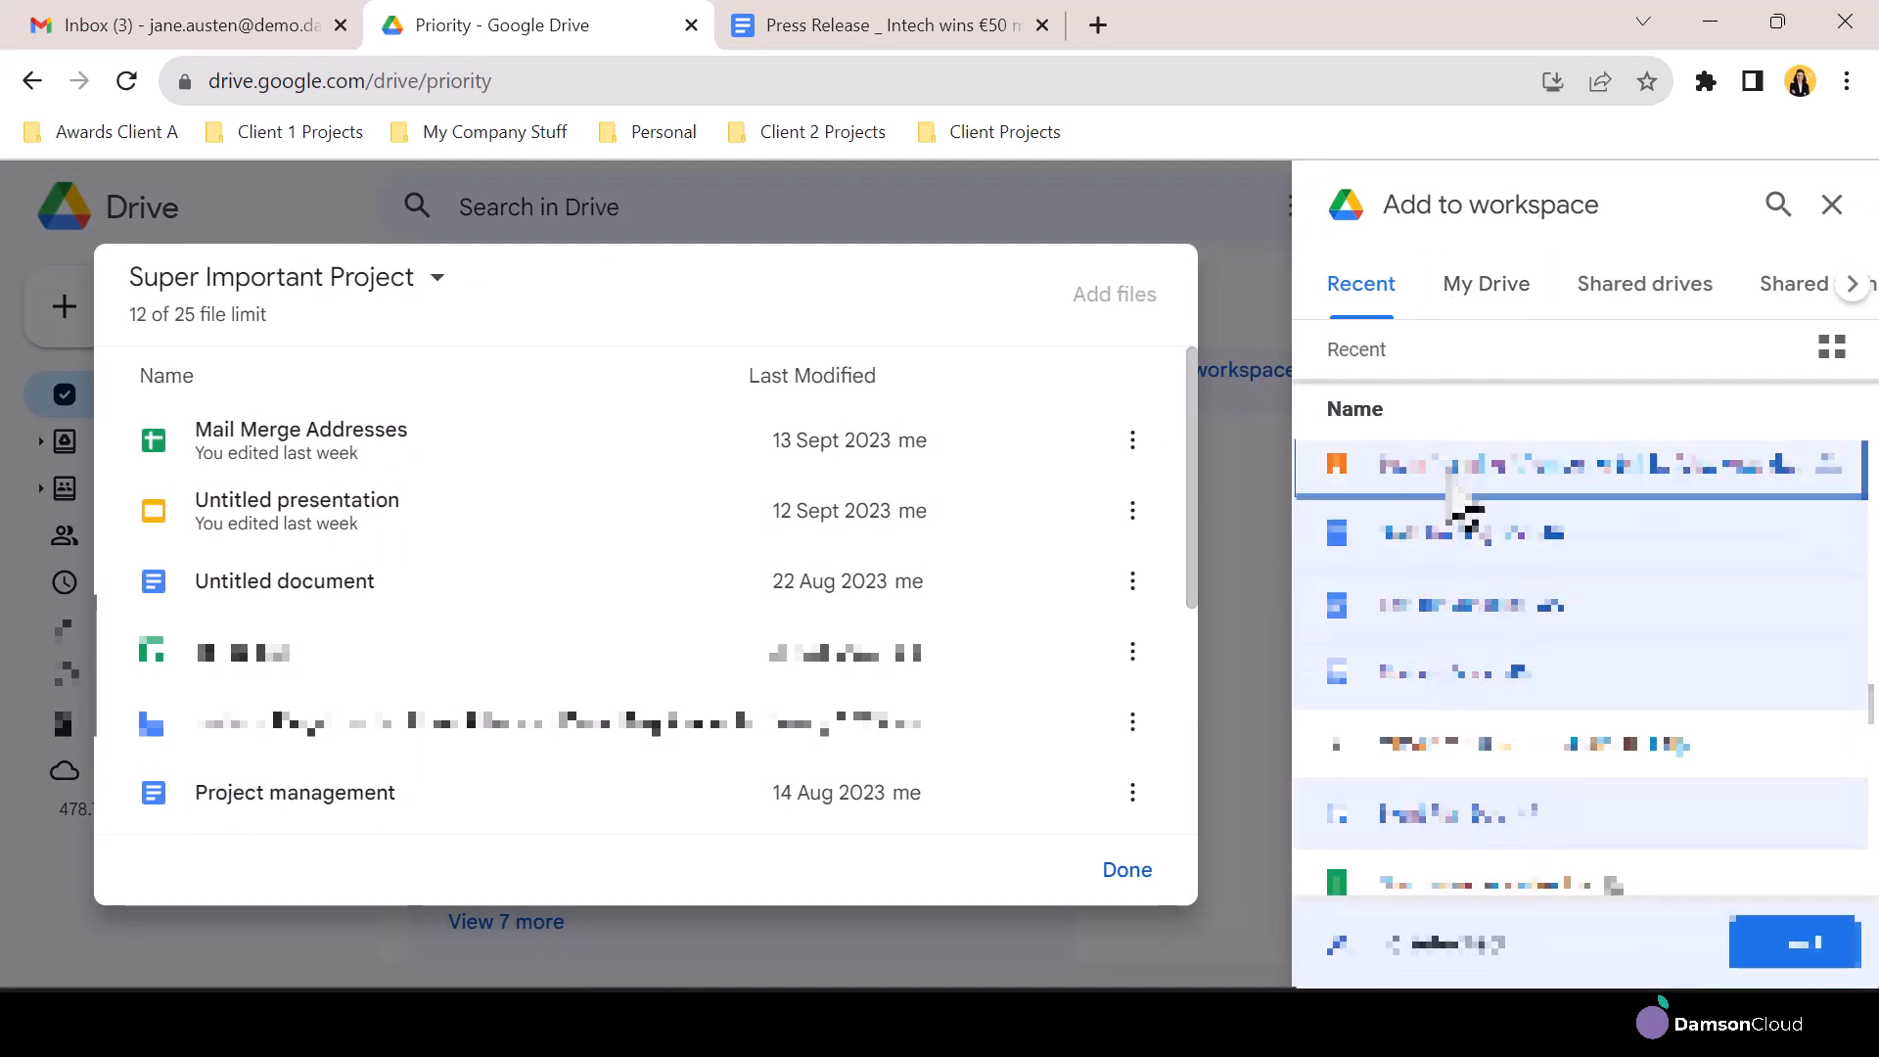
scroll(1464, 519, "down", 3)
scroll(1464, 636, "down", 3)
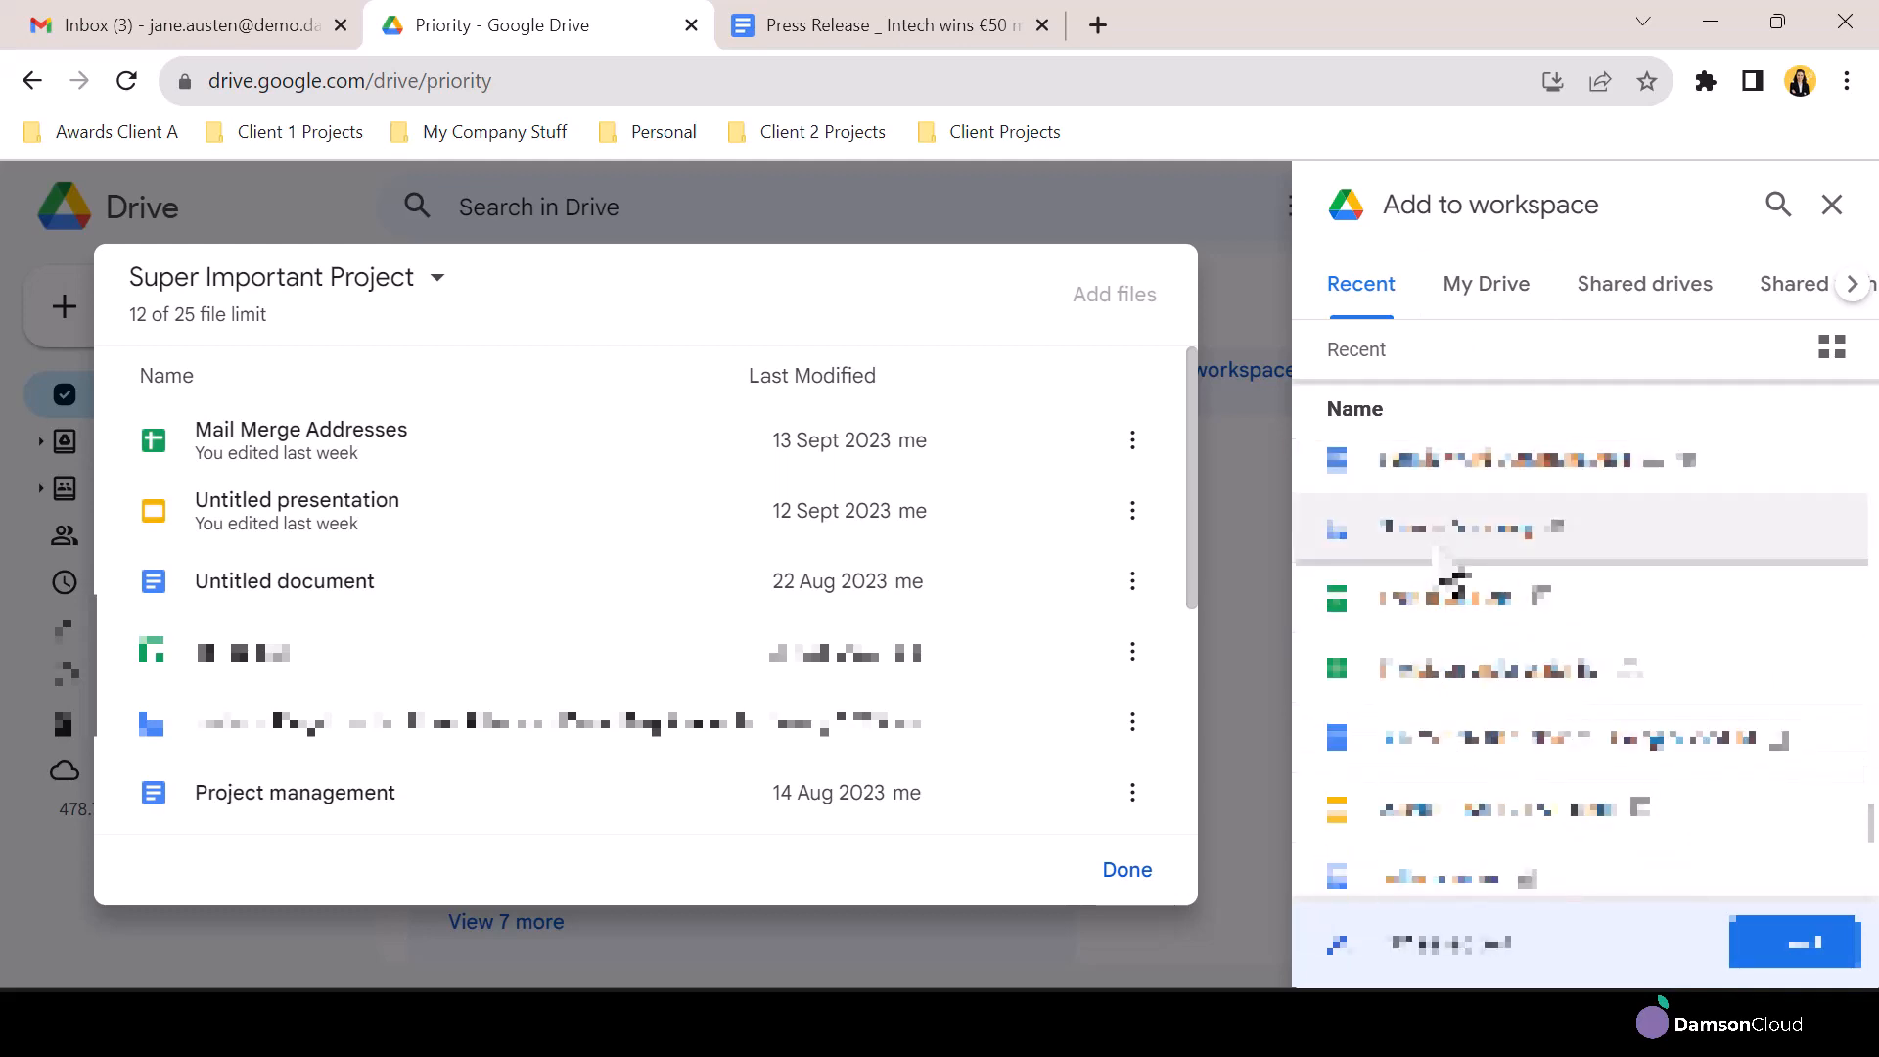
left_click(1439, 744)
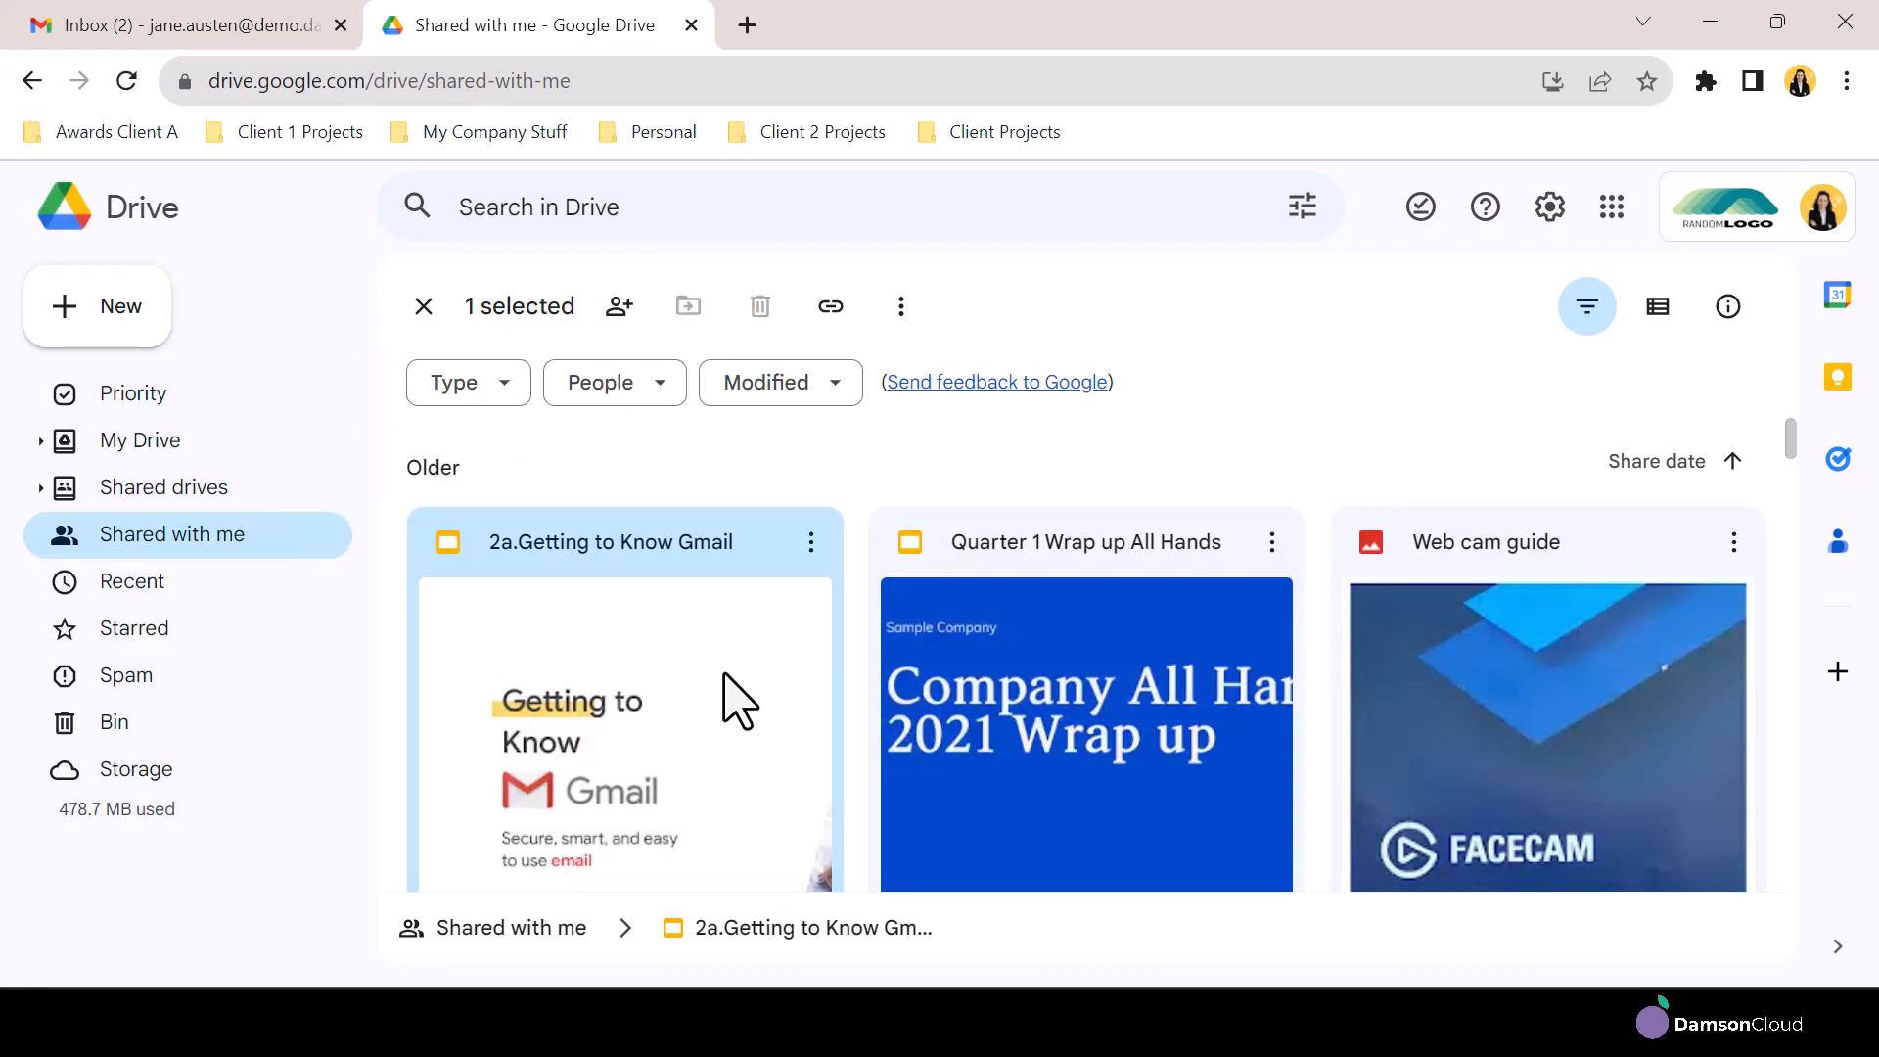
Add the shared presentation 2a.Getting to Know Gmail to the Client 1: Project A workspace
left_click(812, 541)
mouse_move(857, 658)
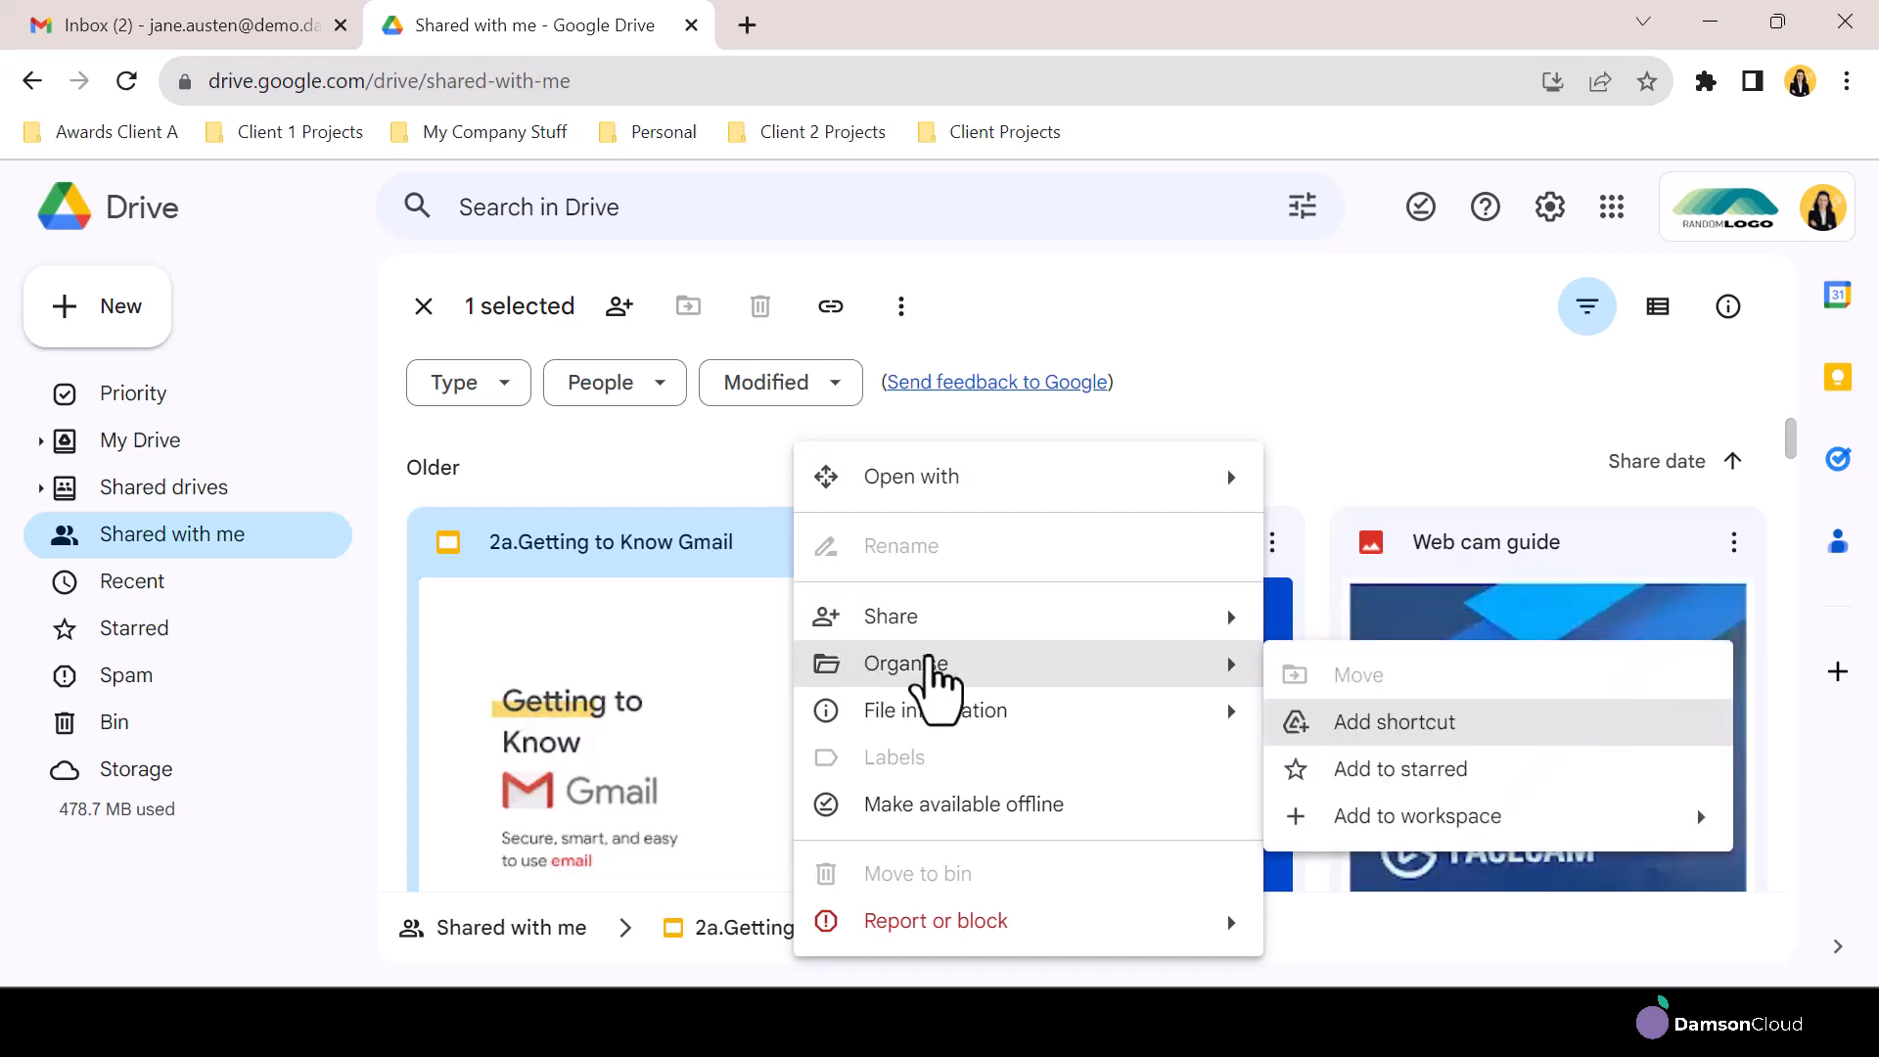
mouse_move(1426, 847)
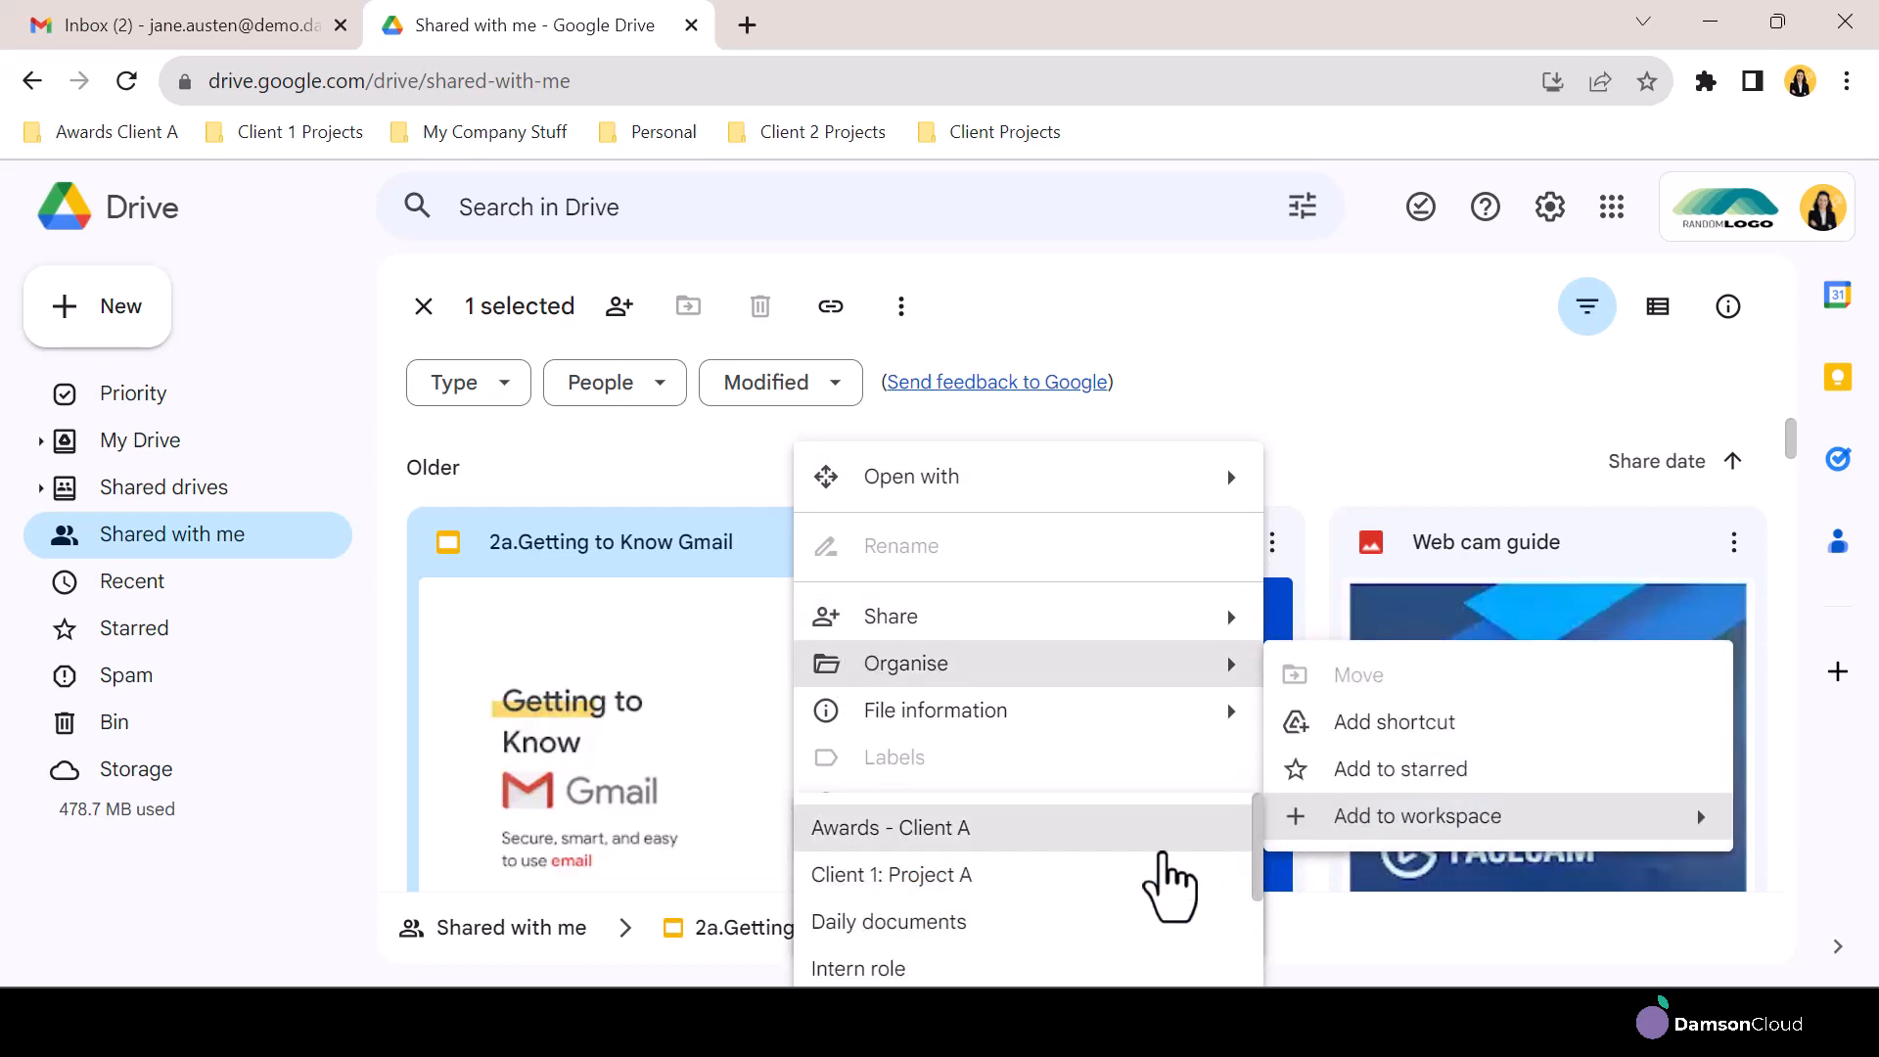
left_click(934, 874)
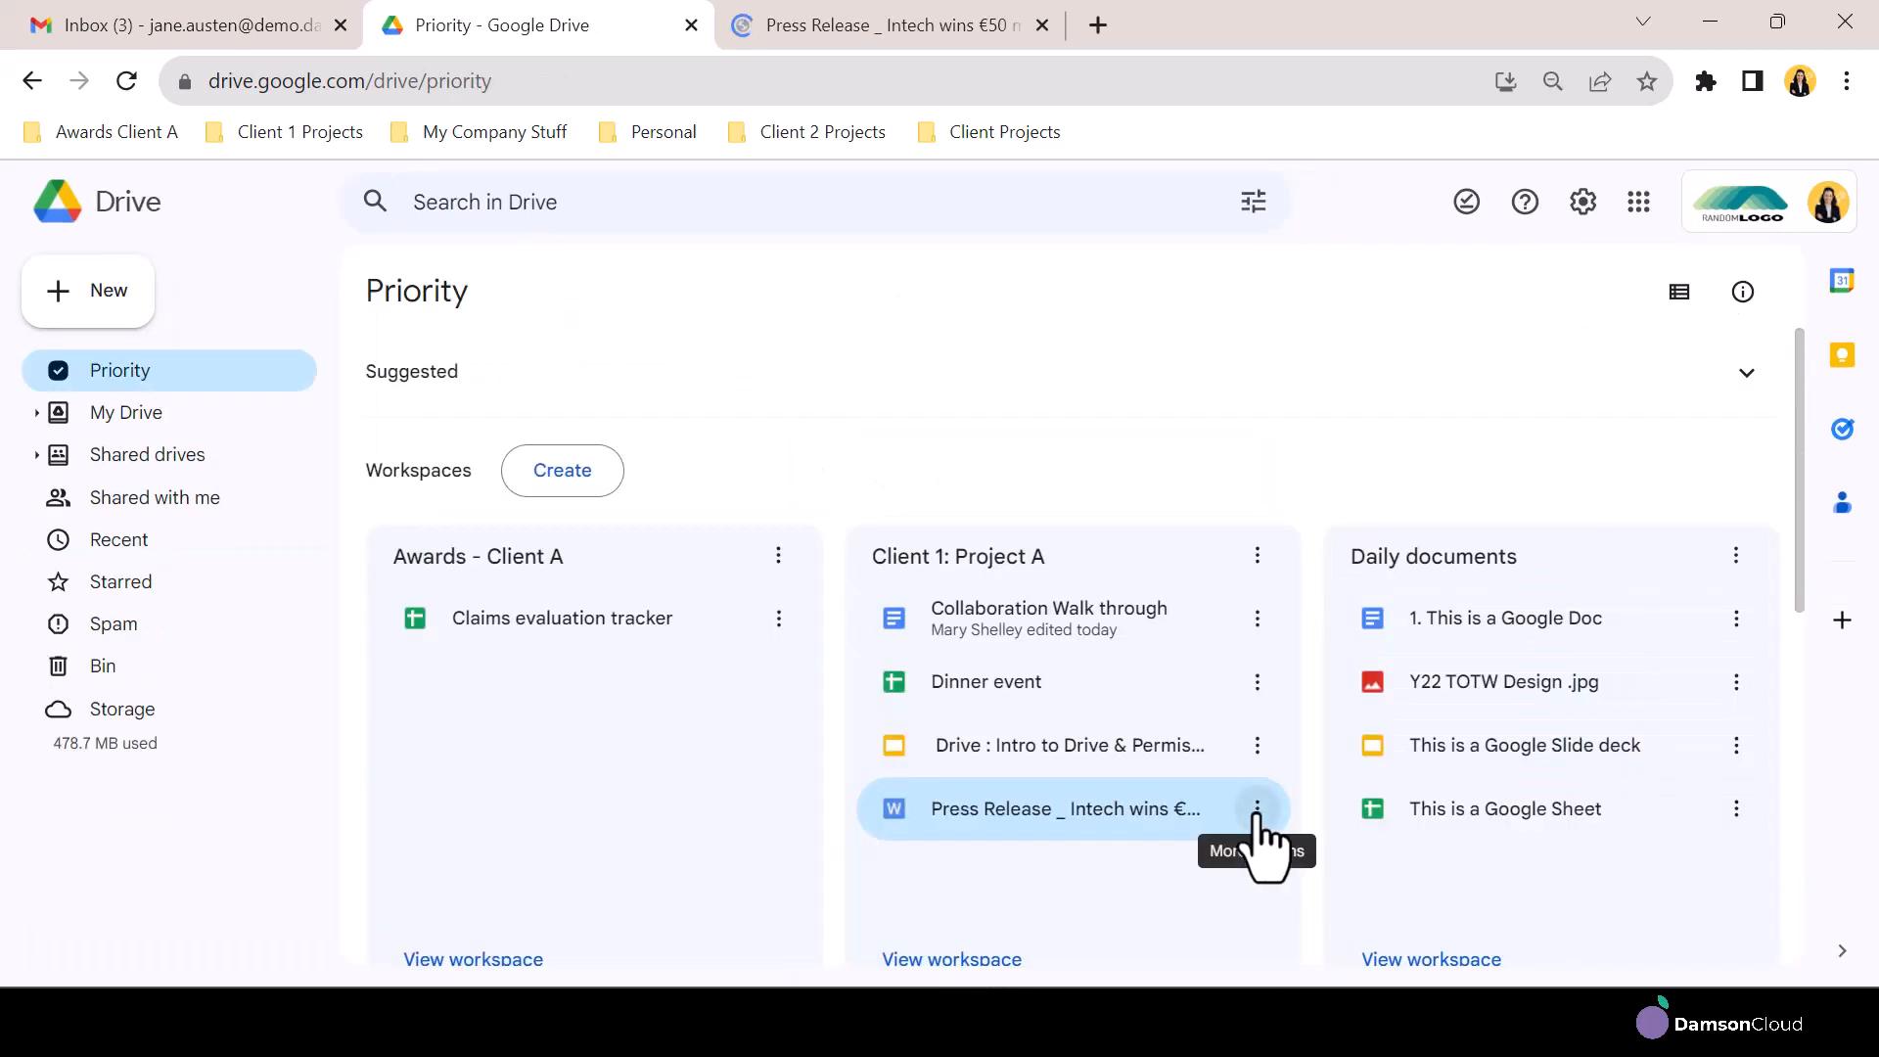
Show the file location of the Intech wins €50 million contract press release from the Client 1: Project A workspace
left_click(1257, 812)
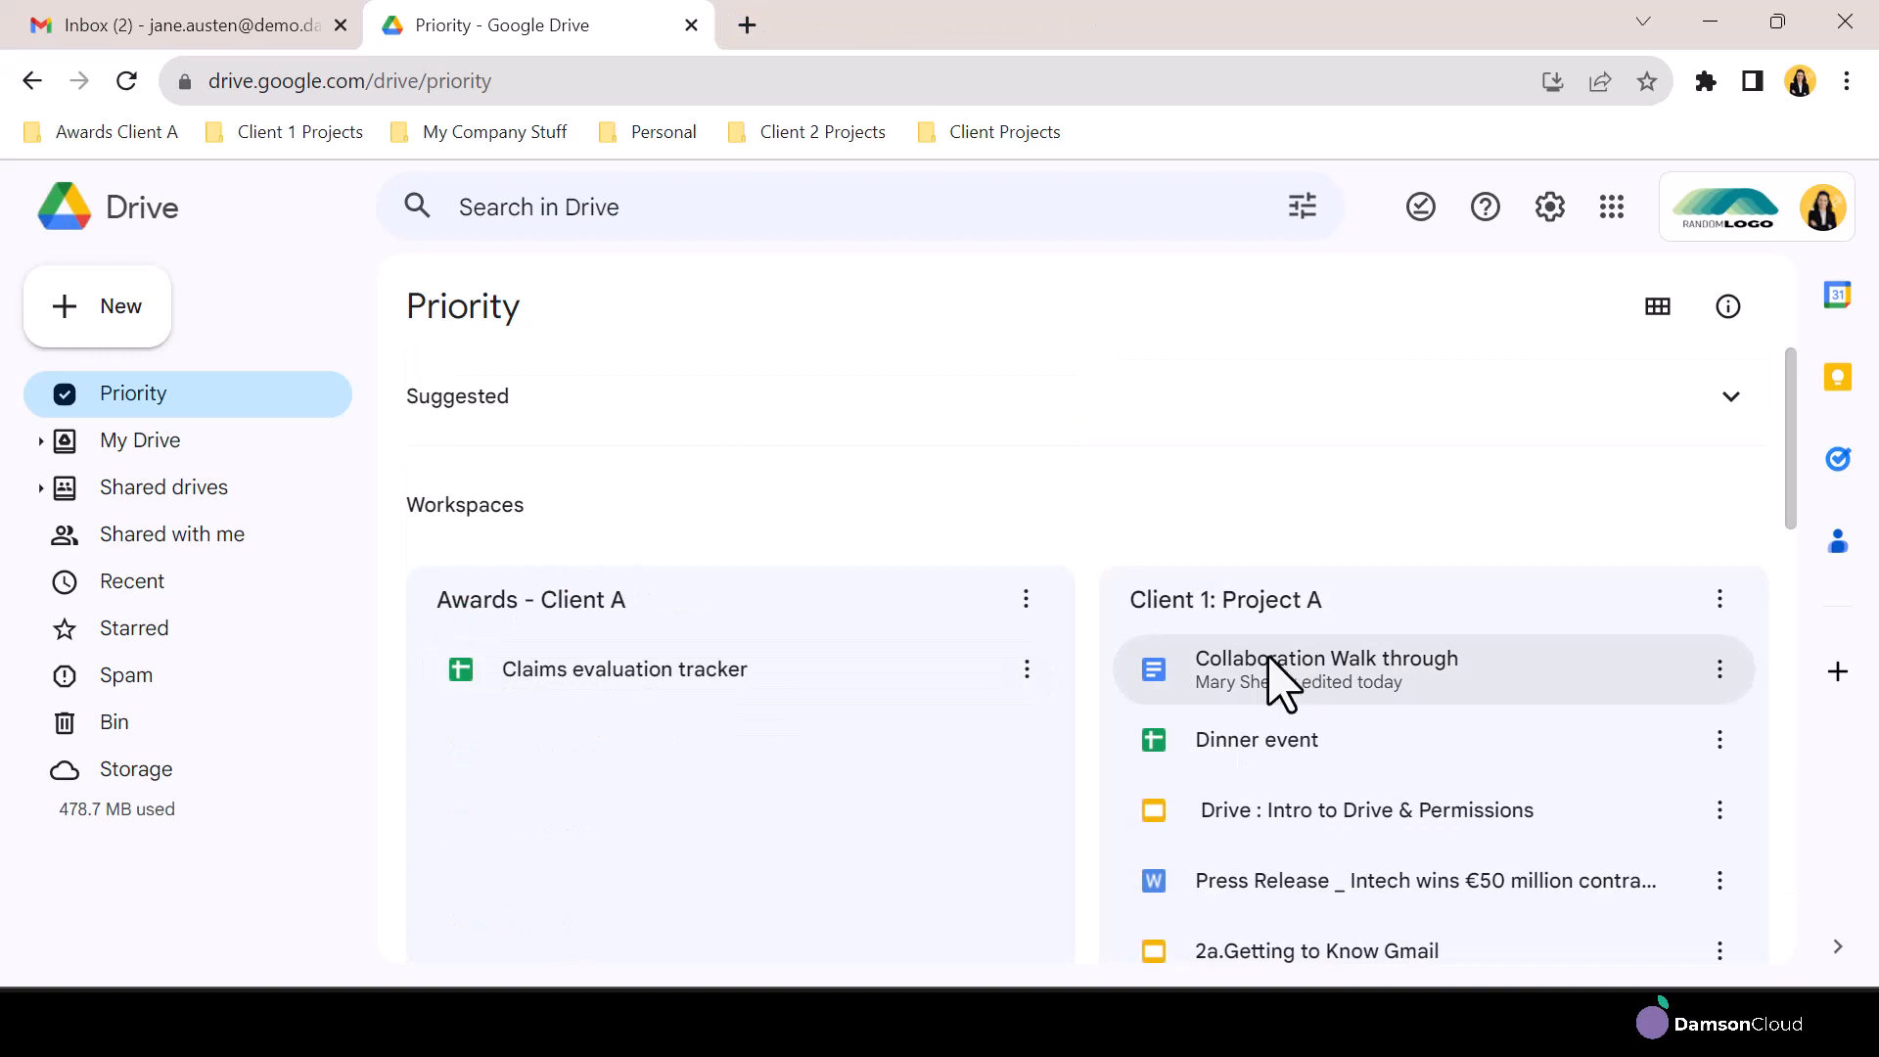
left_click(1206, 895)
left_click(1720, 880)
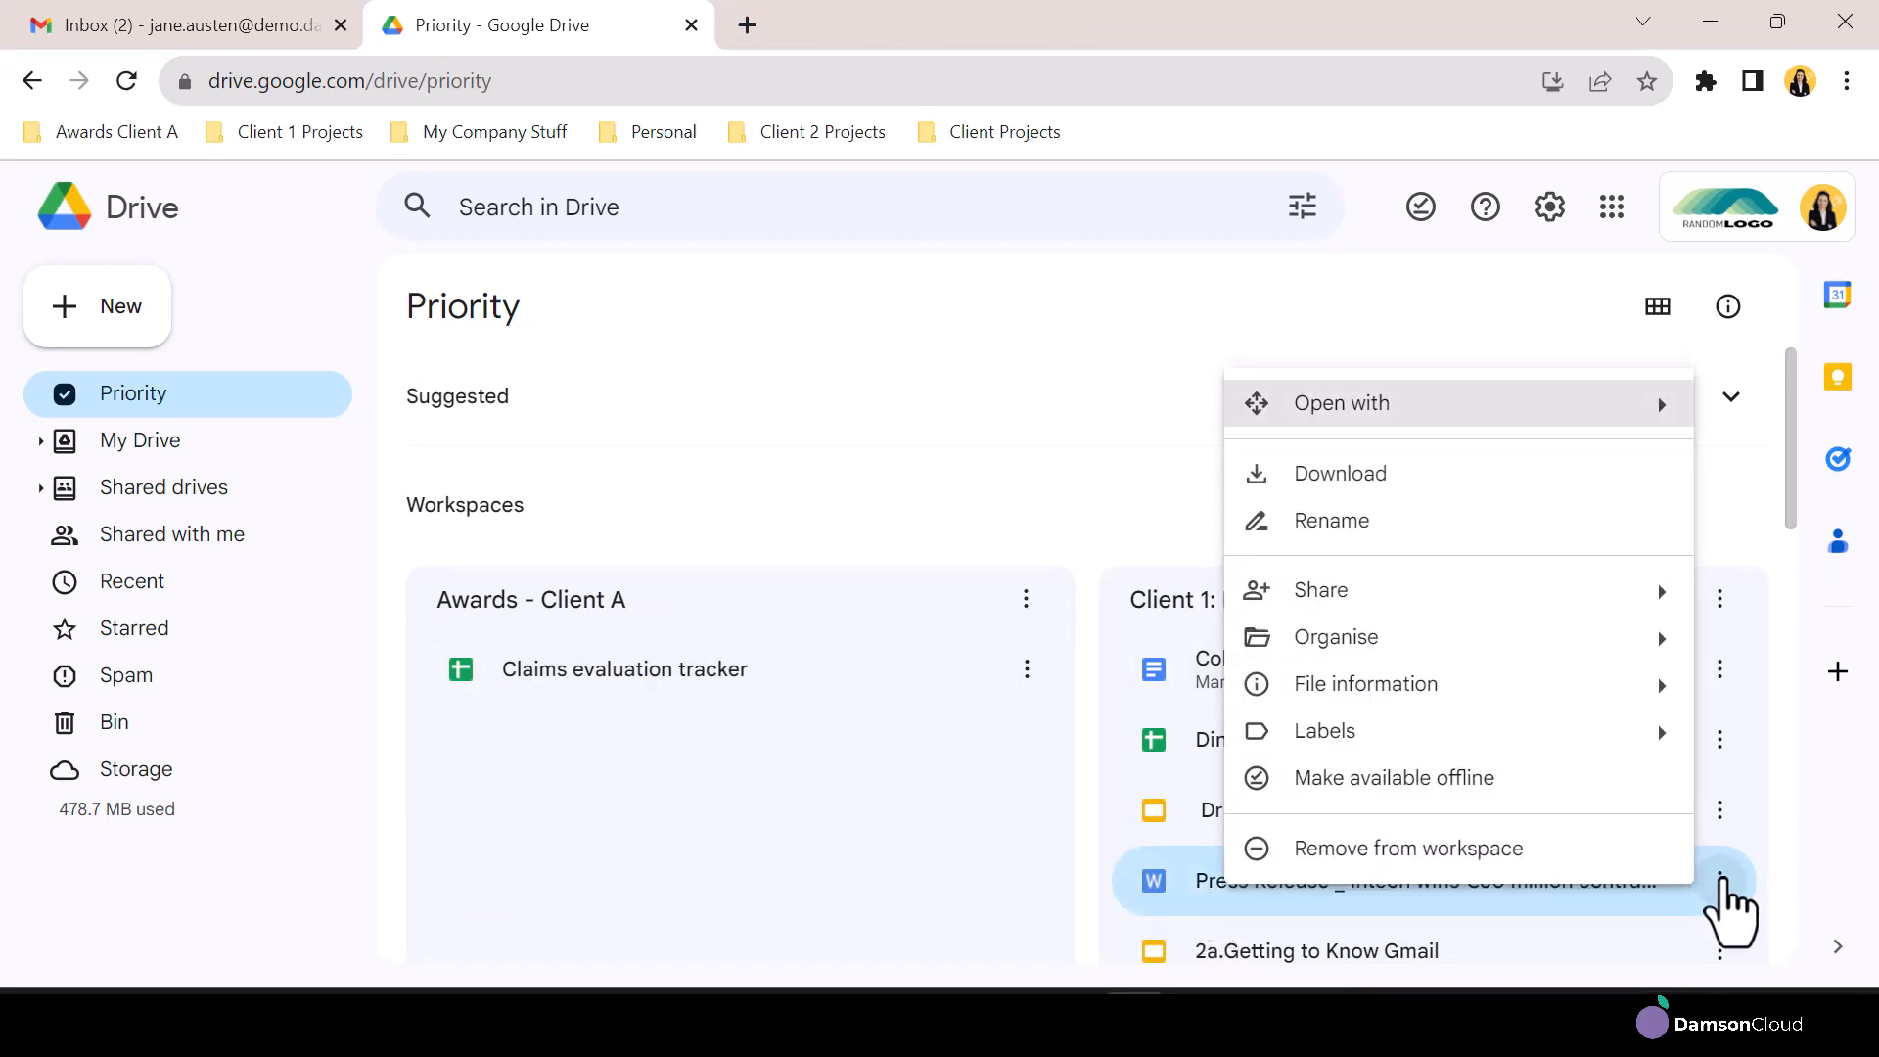
mouse_move(1323, 697)
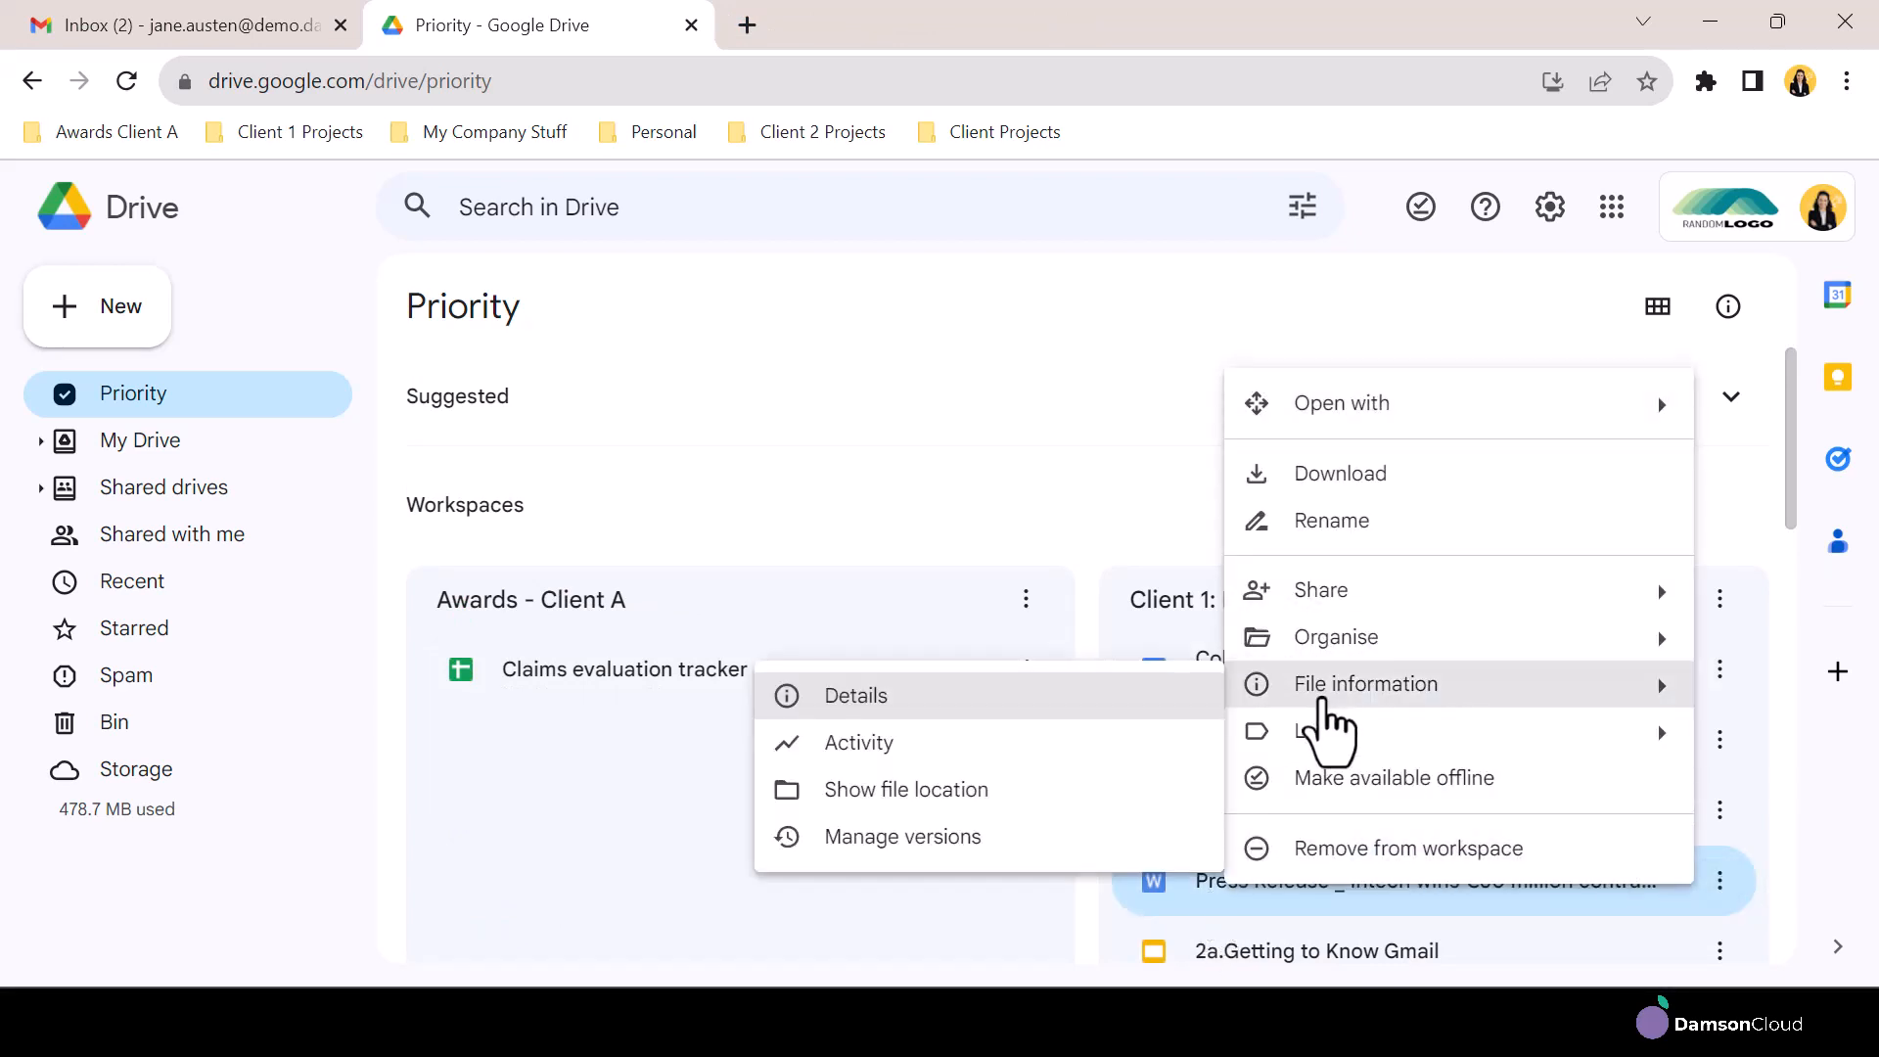
left_click(966, 800)
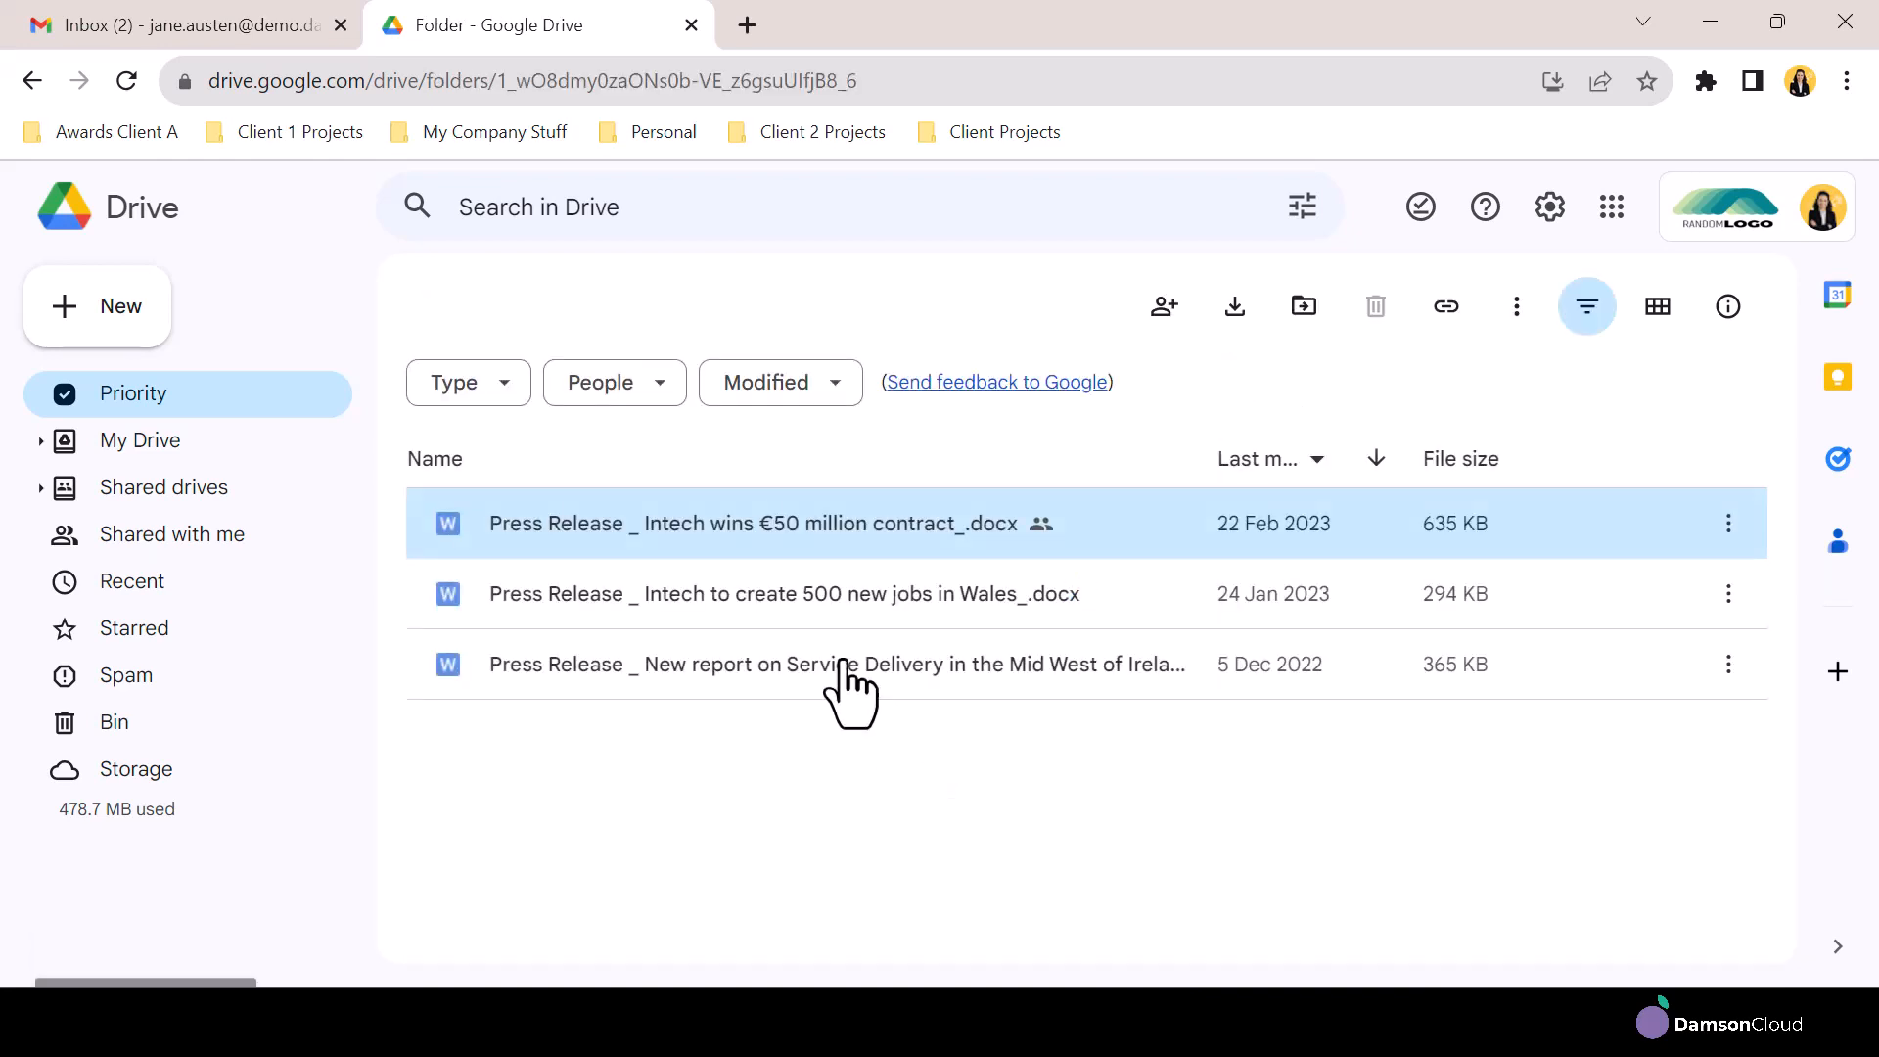
View the press release's current location in the Move dialog, close it without moving the file, and return to the Priority page
left_click(762, 309)
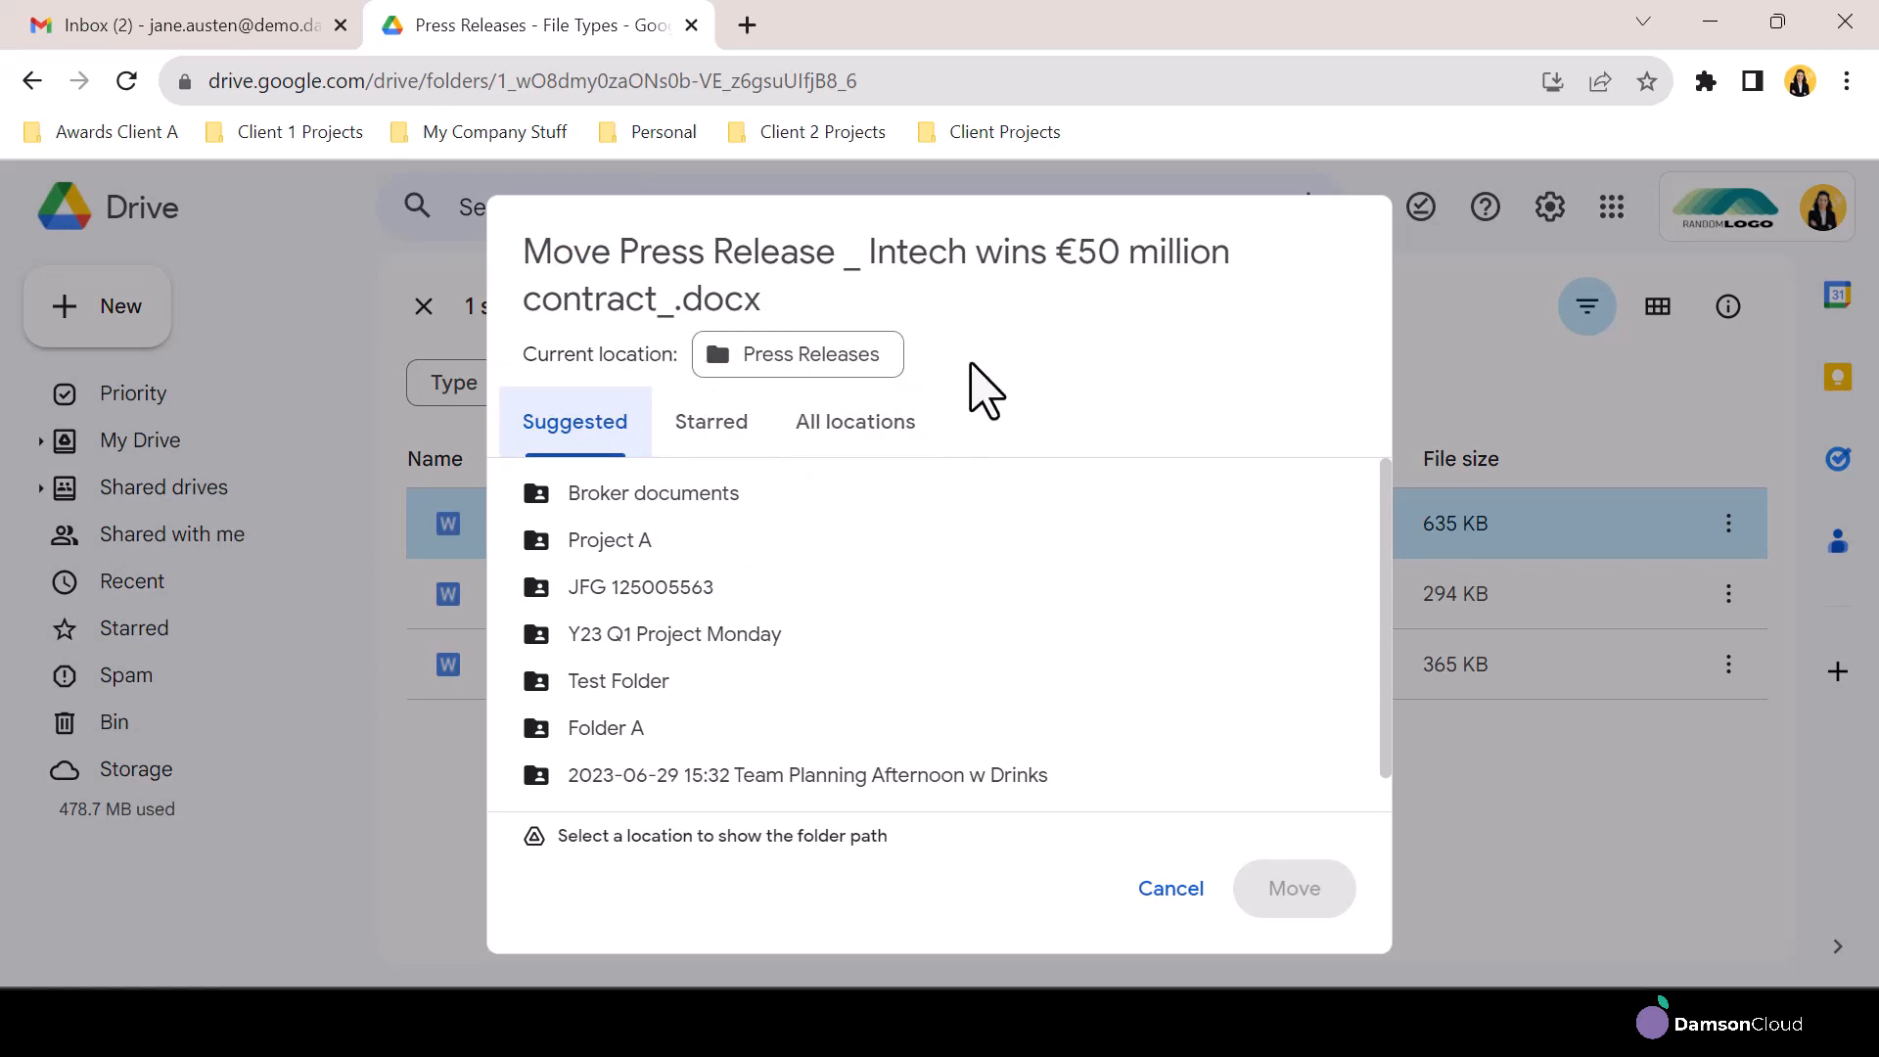
left_click(1430, 364)
left_click(176, 402)
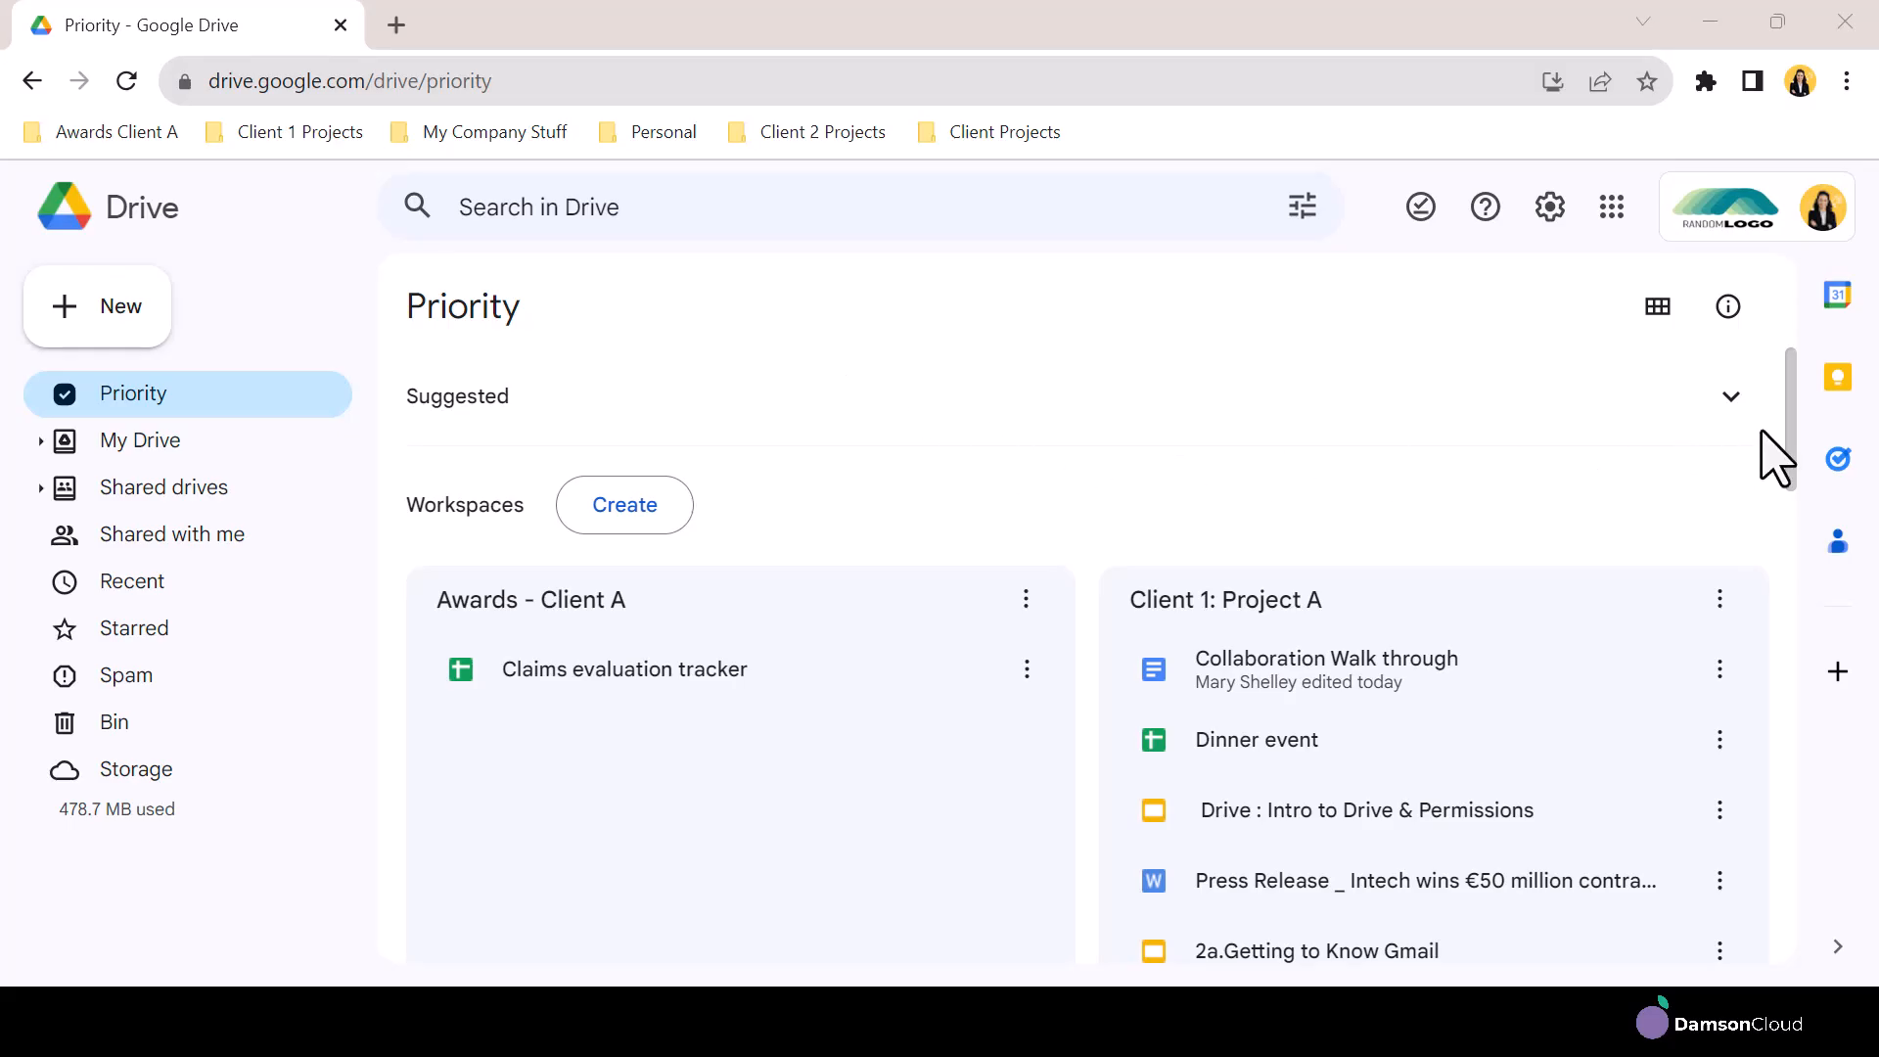
Rename the Super Important Project workspace as 1. Super Important Project
left_click_drag(1792, 430, 1805, 835)
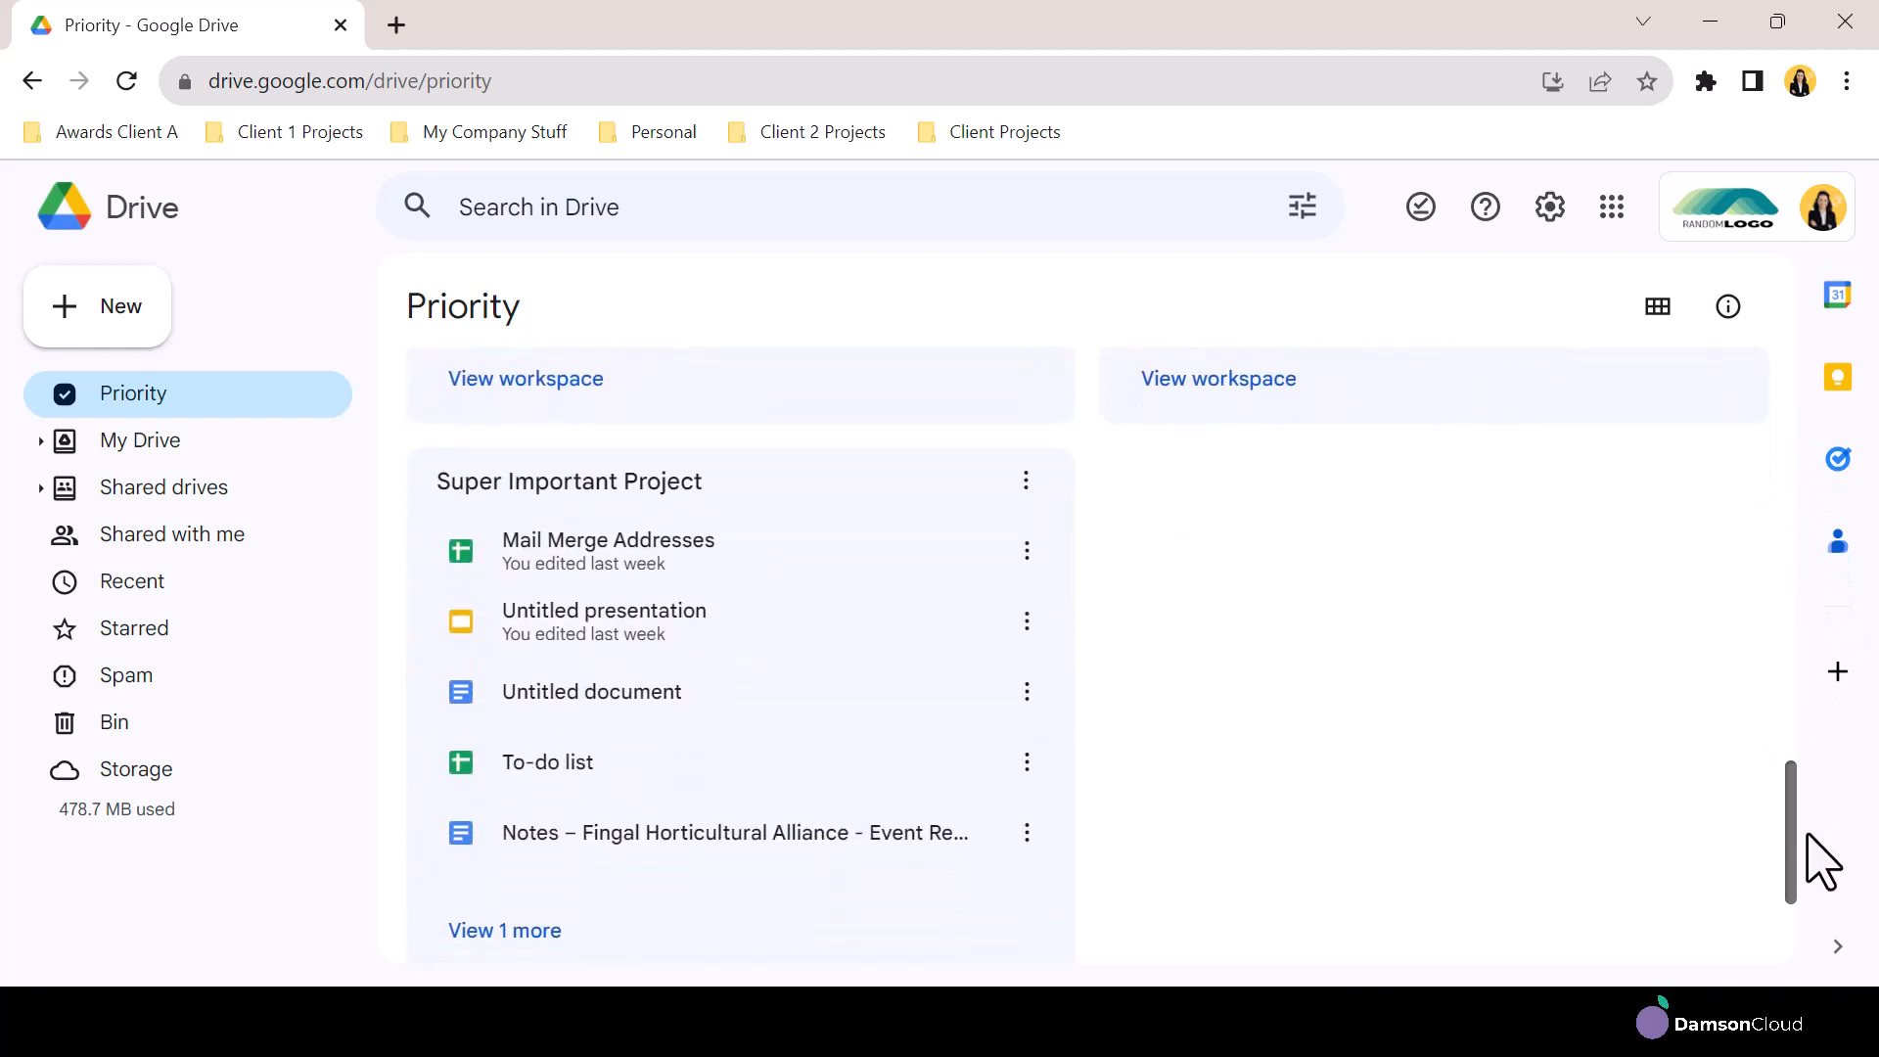
left_click(1024, 481)
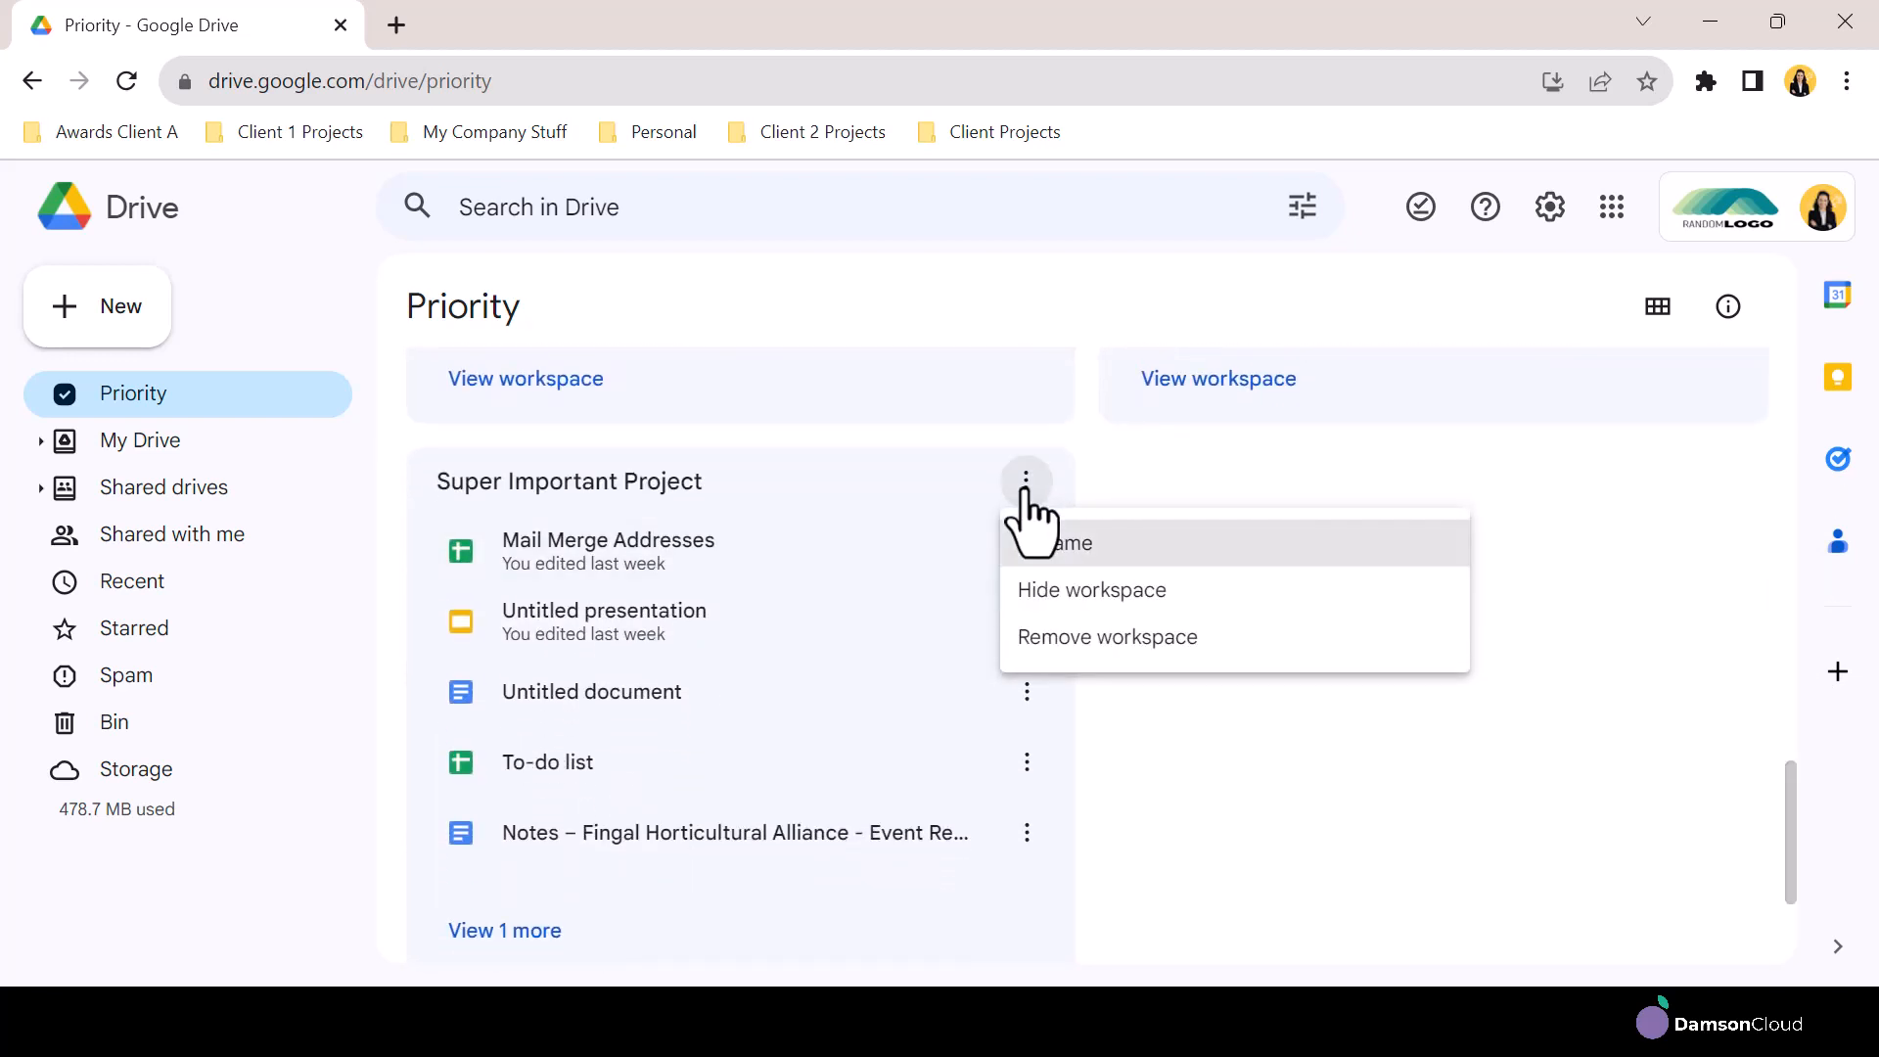
left_click(1045, 544)
left_click(707, 576)
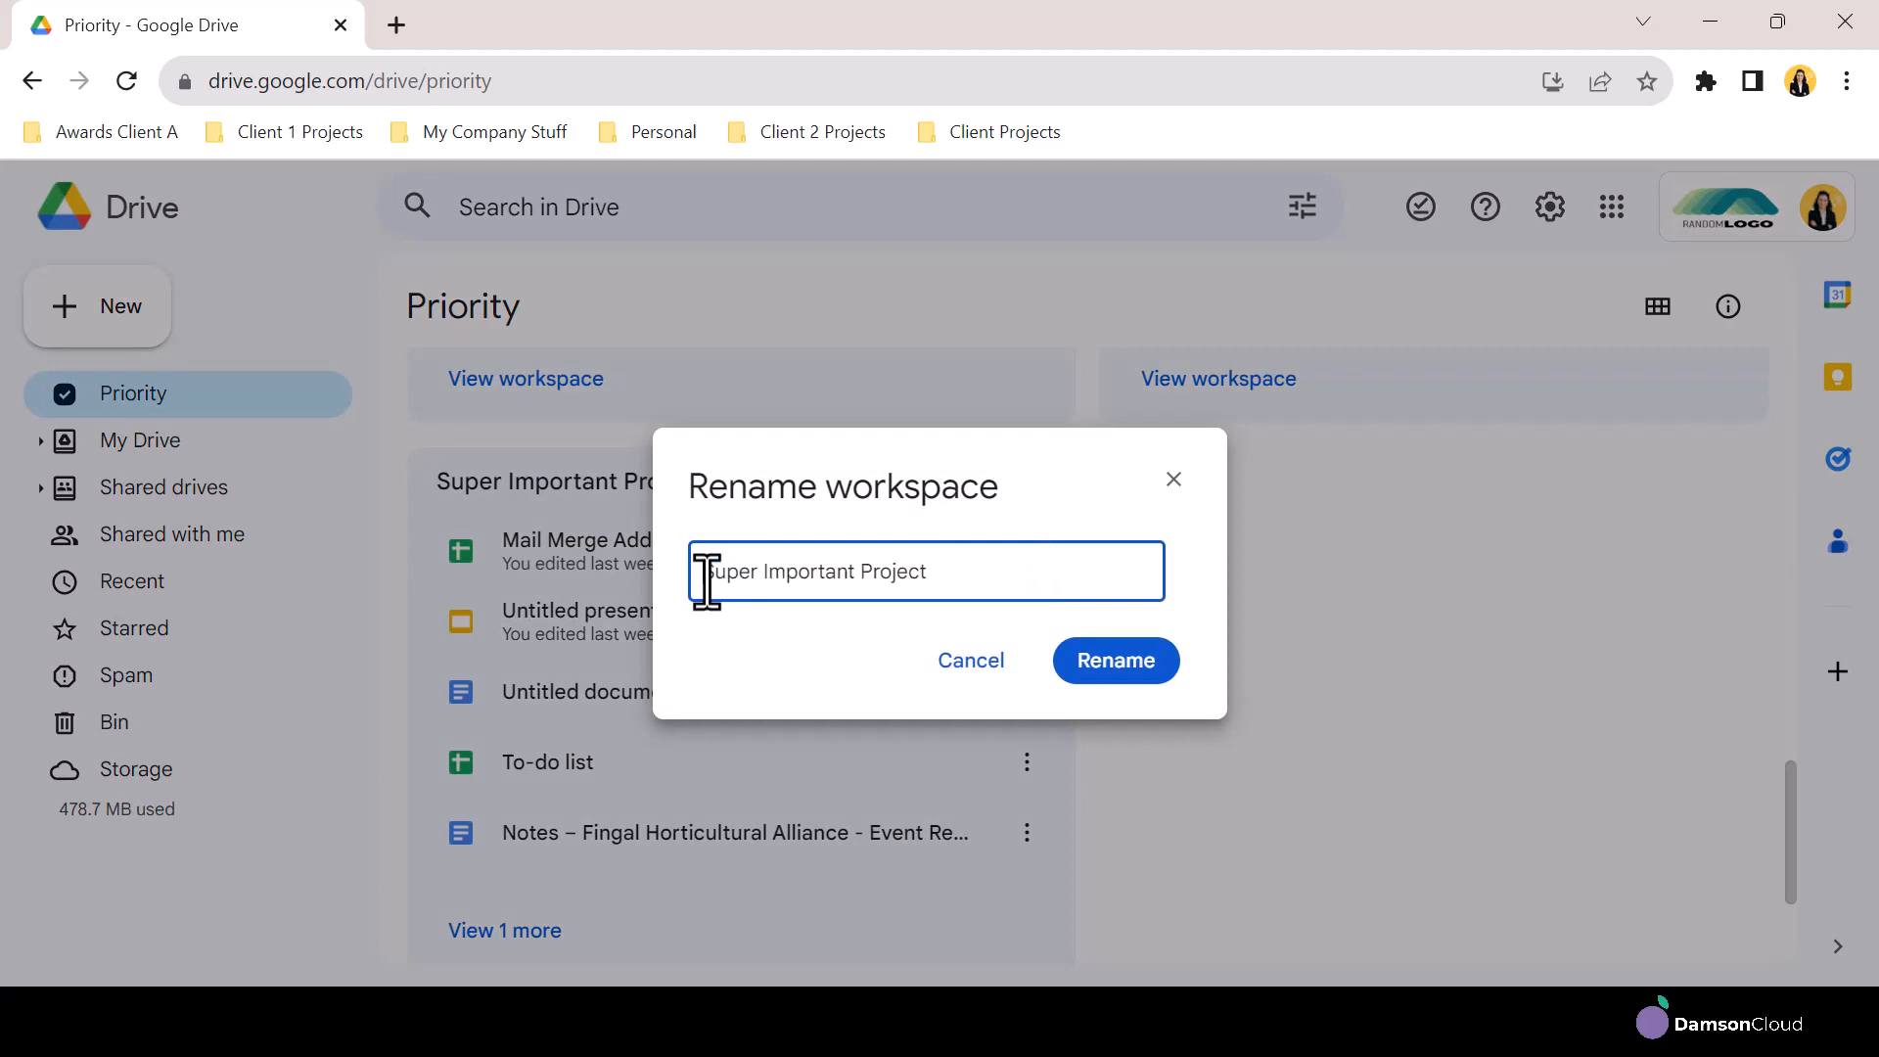
type("1")
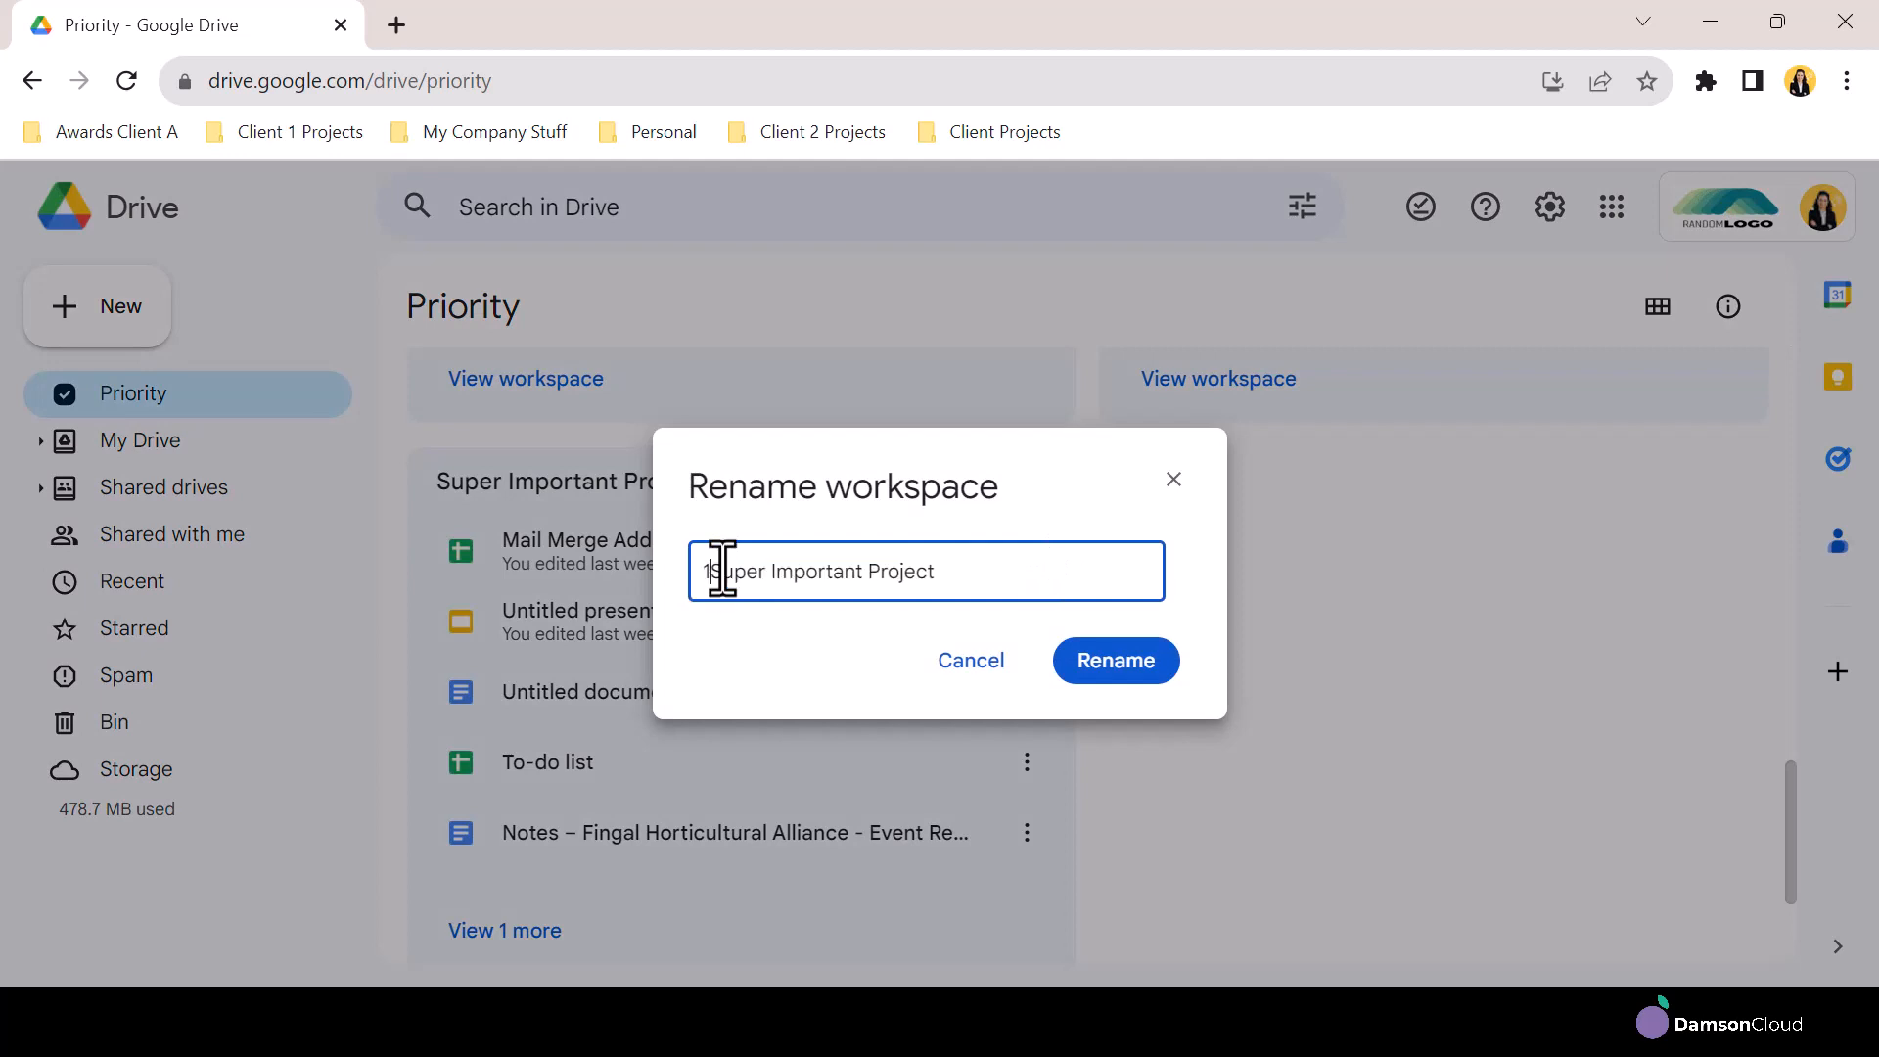
type(".")
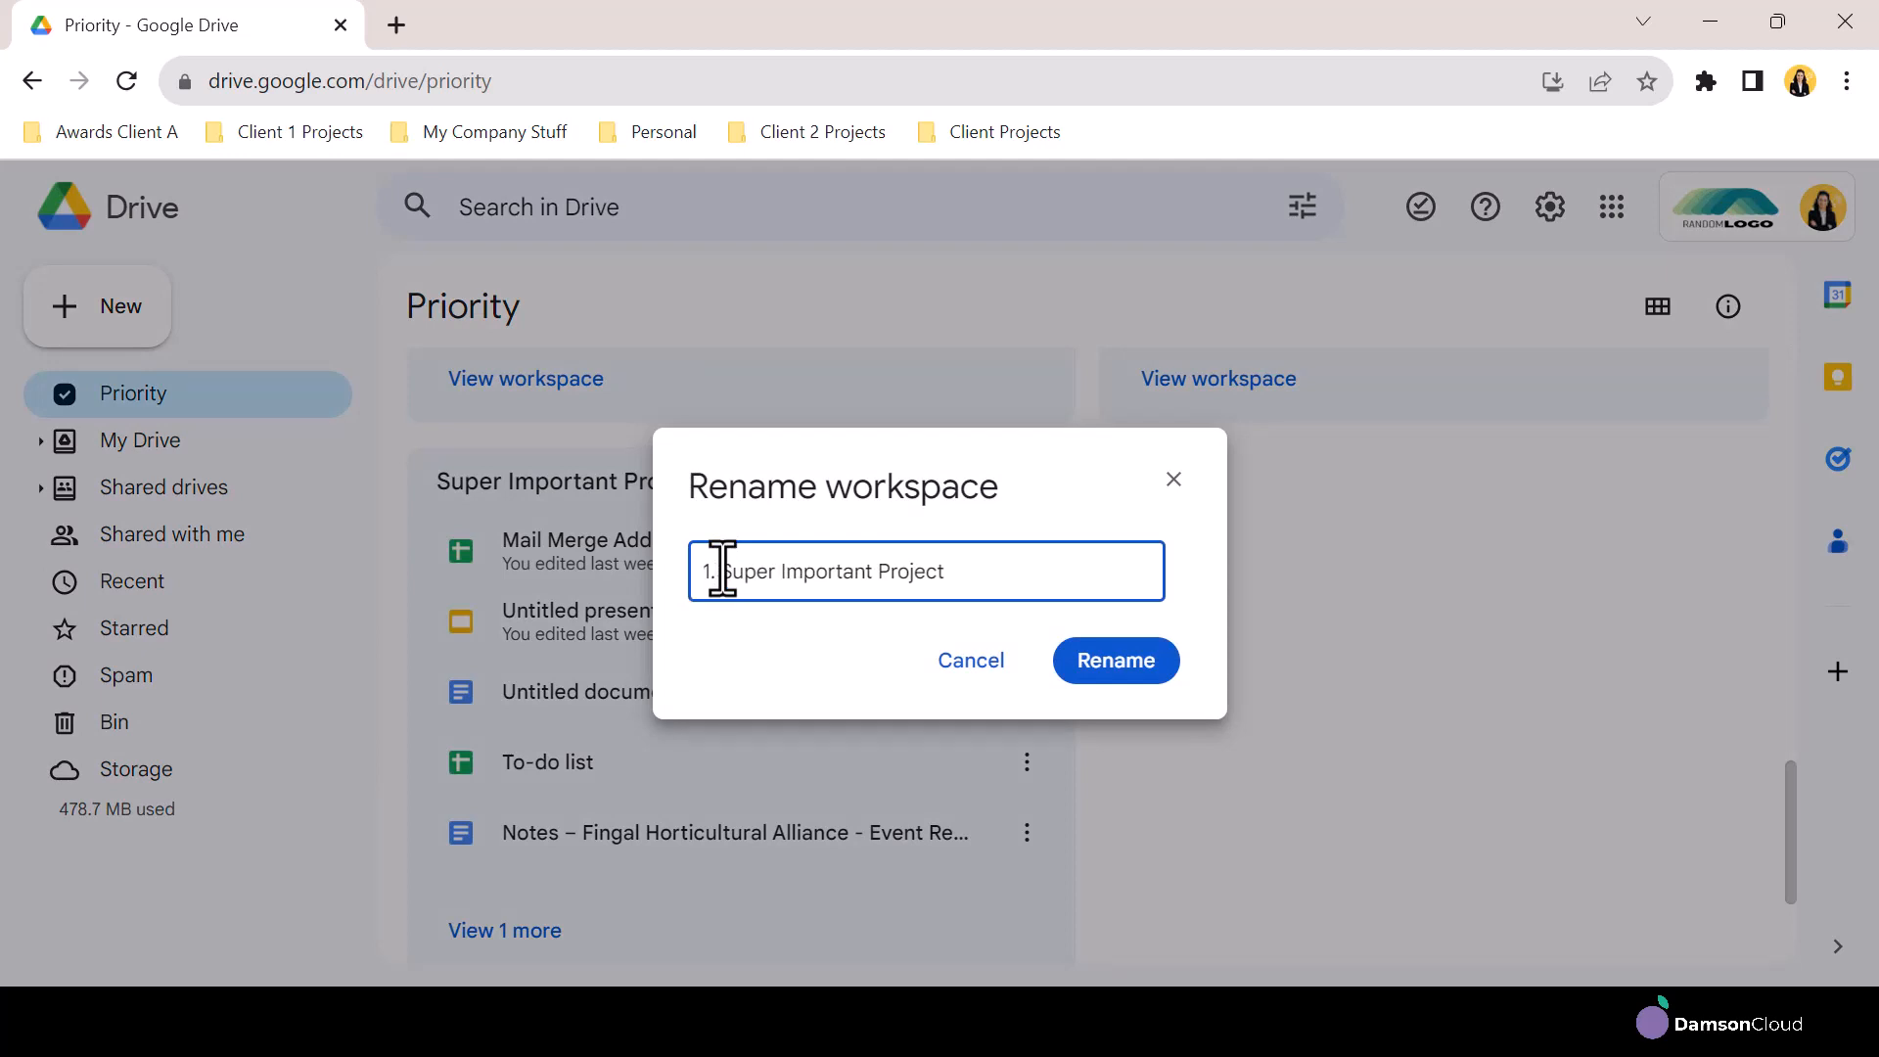
left_click(1116, 661)
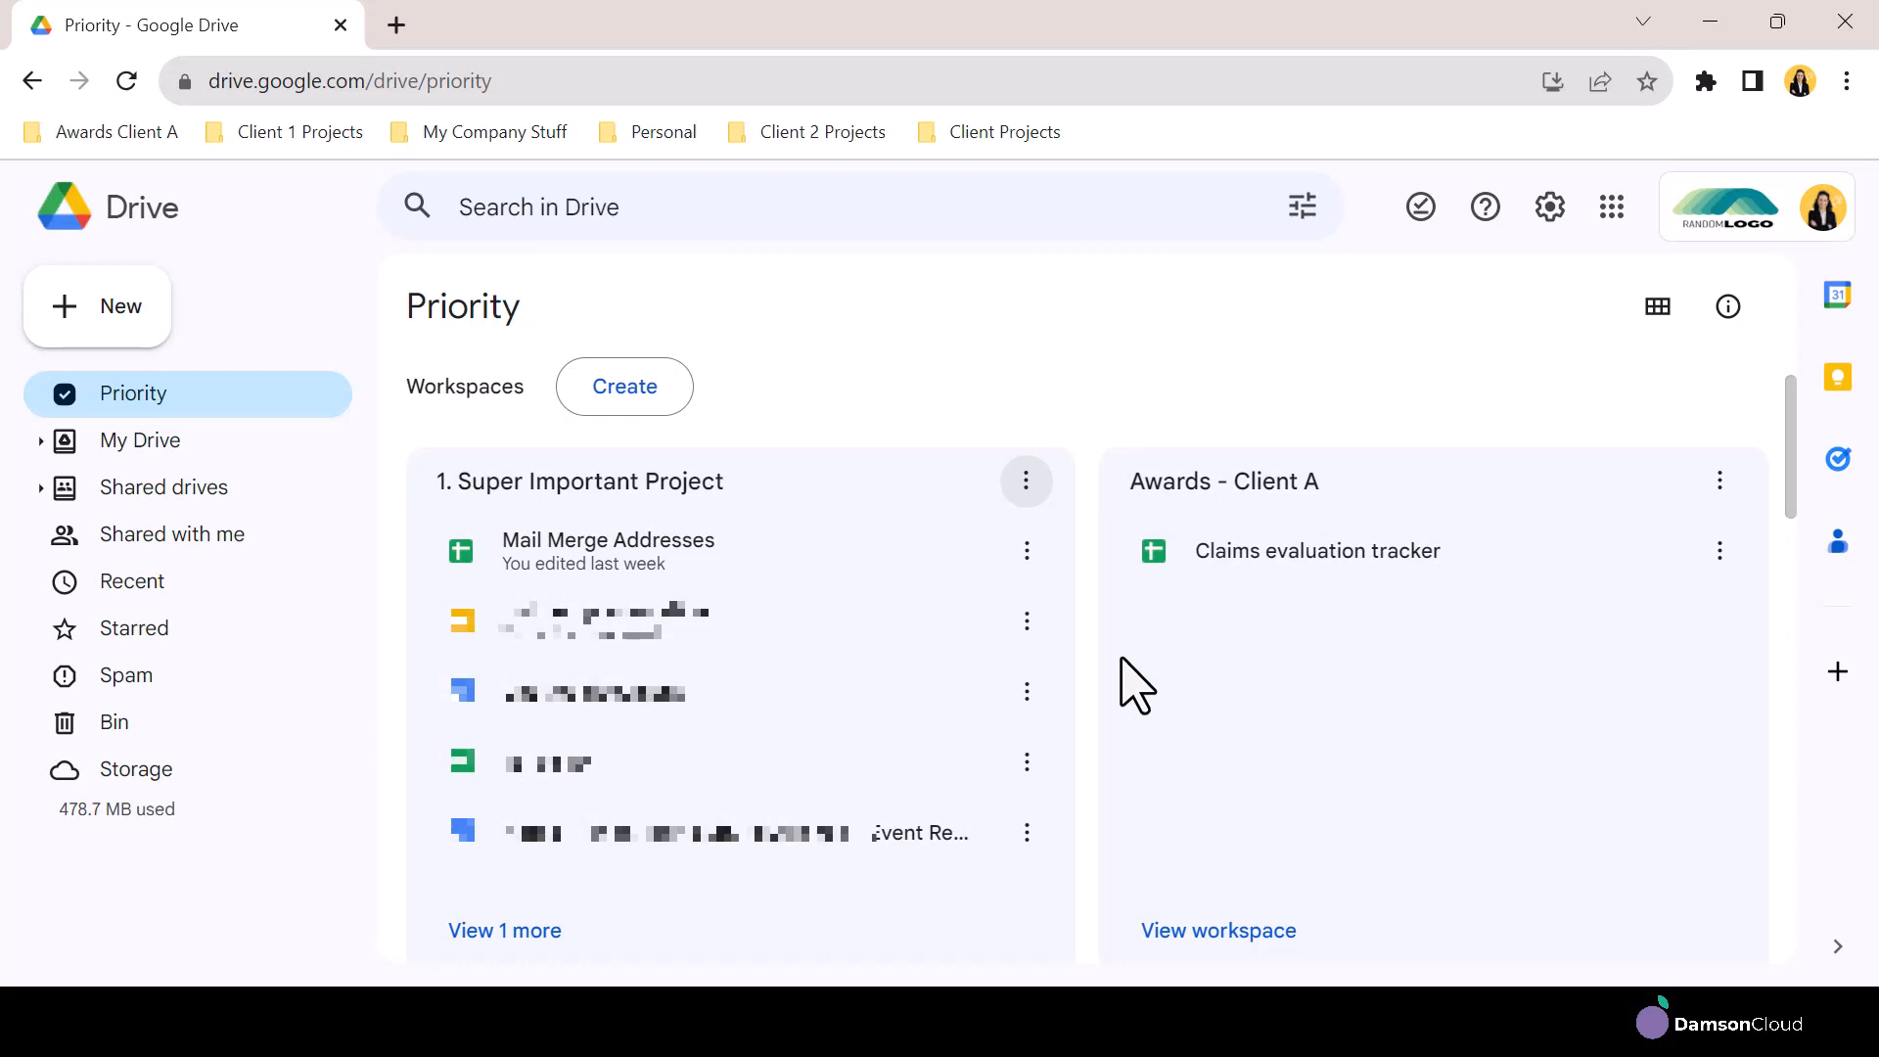
Hide the 1. Super Important Project workspace from the Priority page and dismiss the notification
left_click(1026, 480)
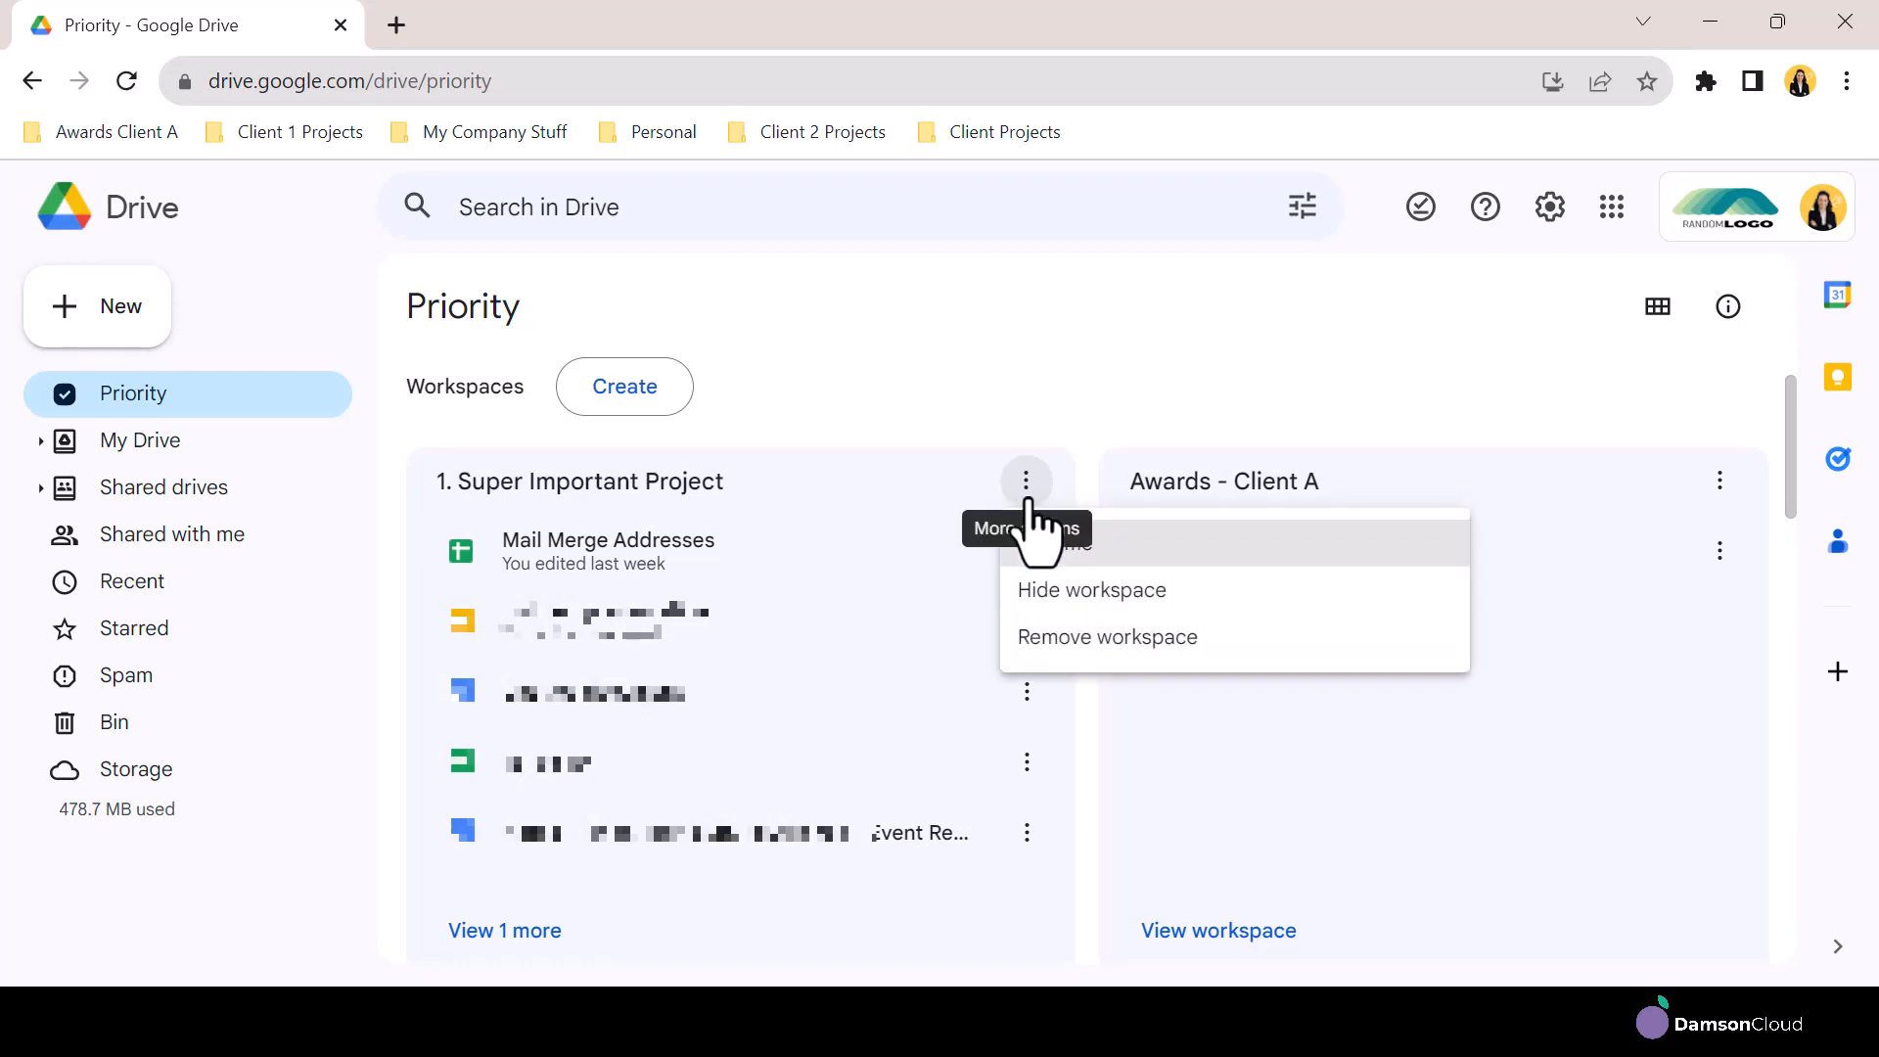
left_click(1055, 587)
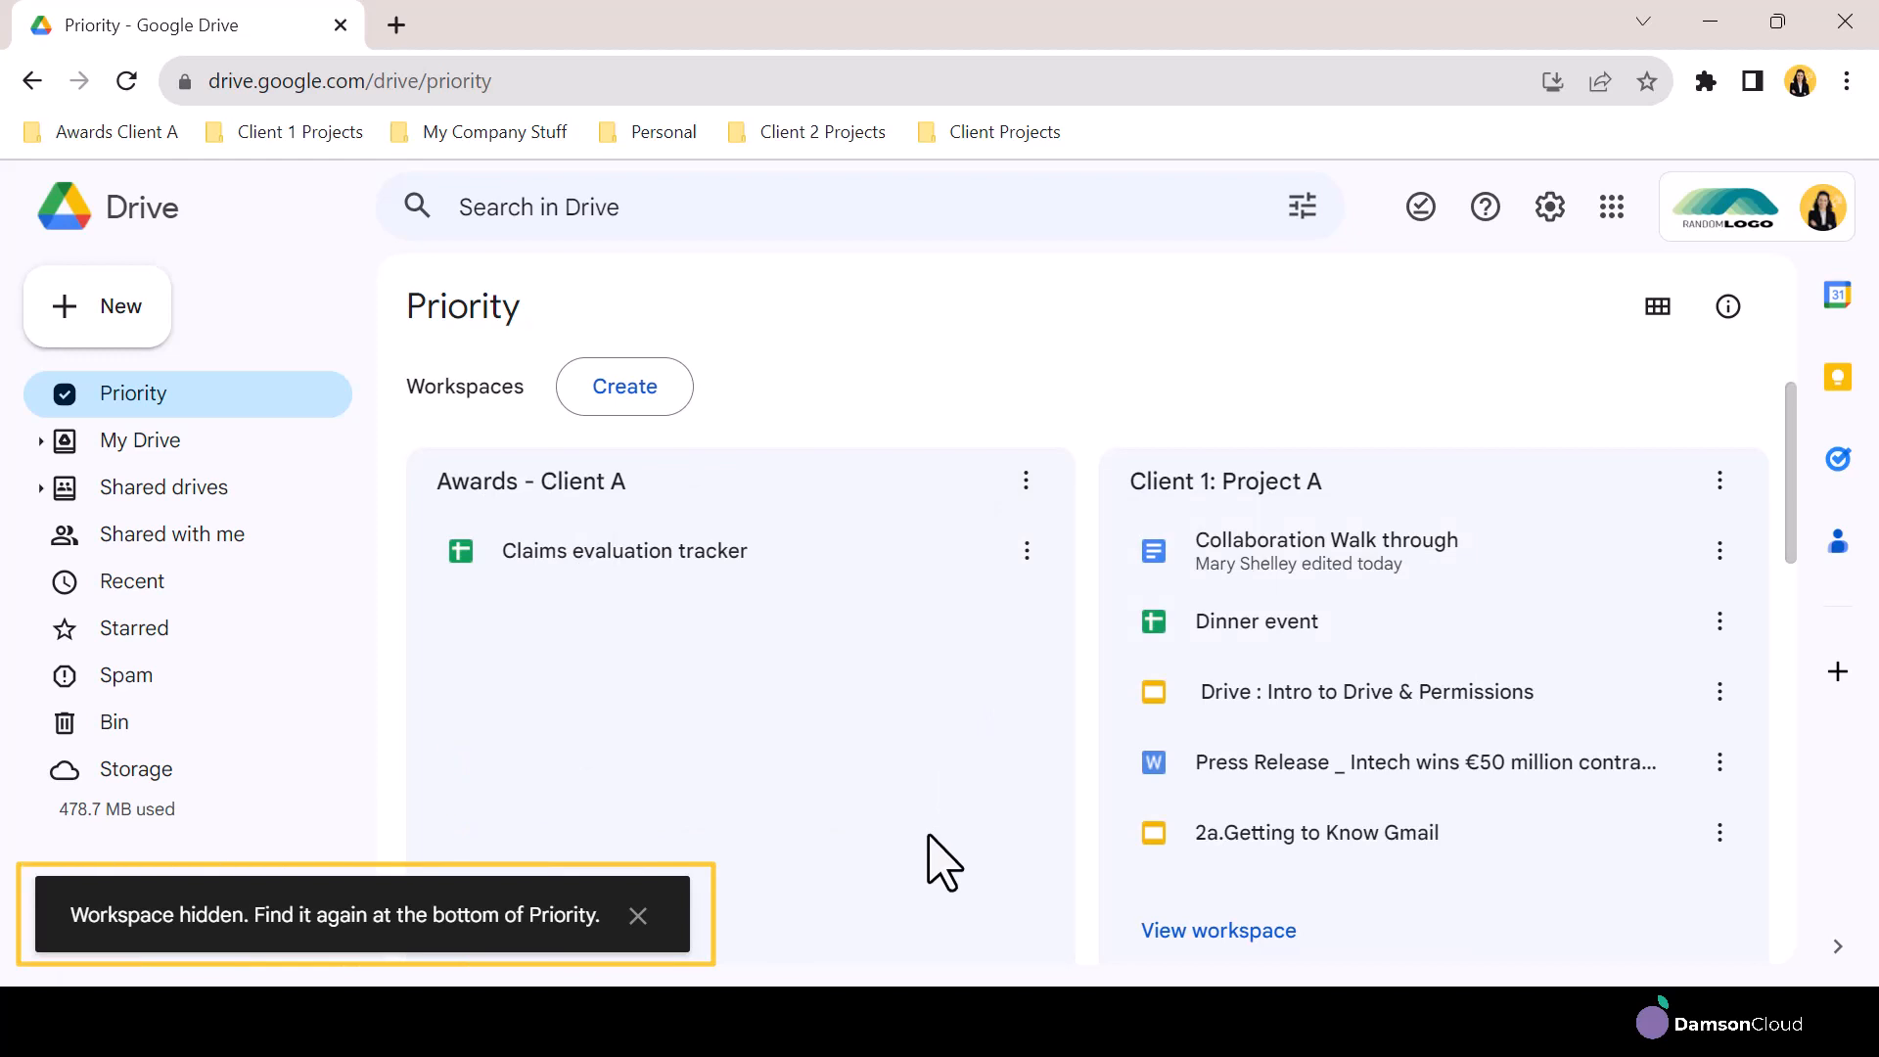
left_click(638, 915)
Expand the hidden workspaces list and unhide 1. Super Important Project
scroll(685, 915, "down", 9)
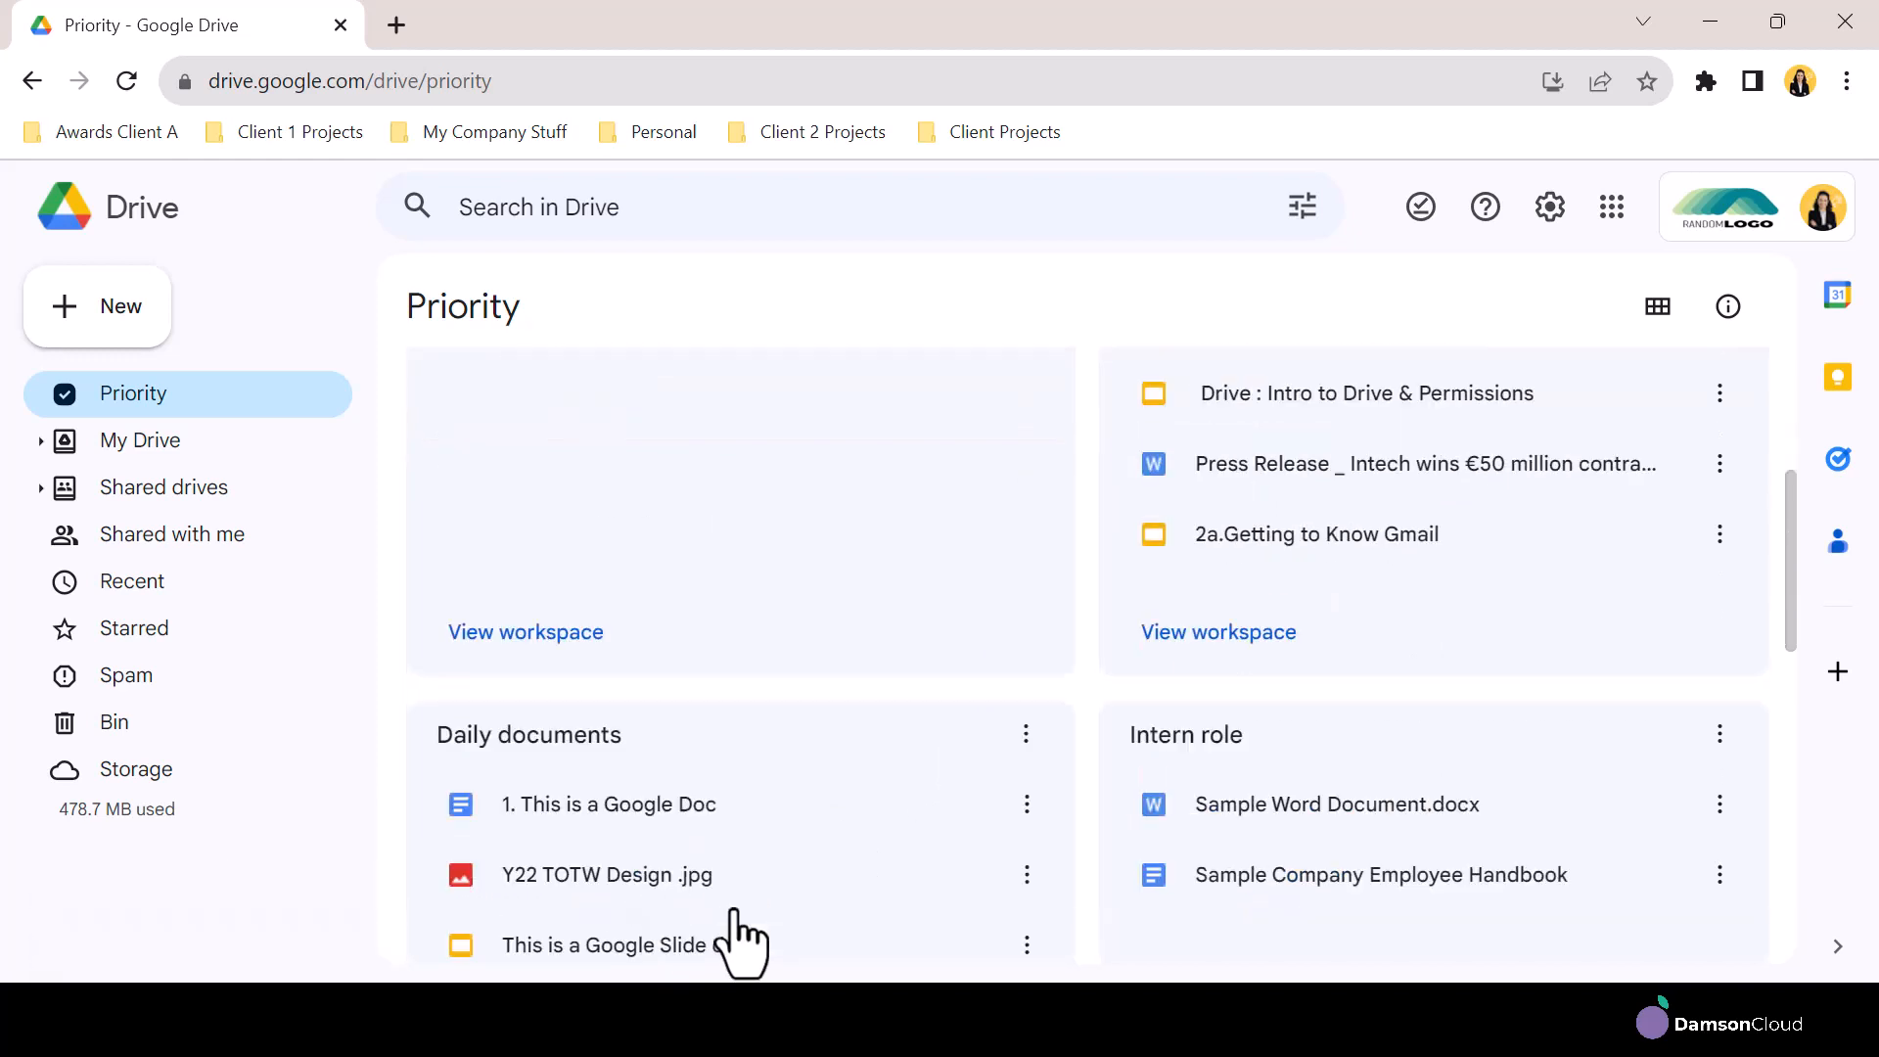
scroll(755, 927, "down", 5)
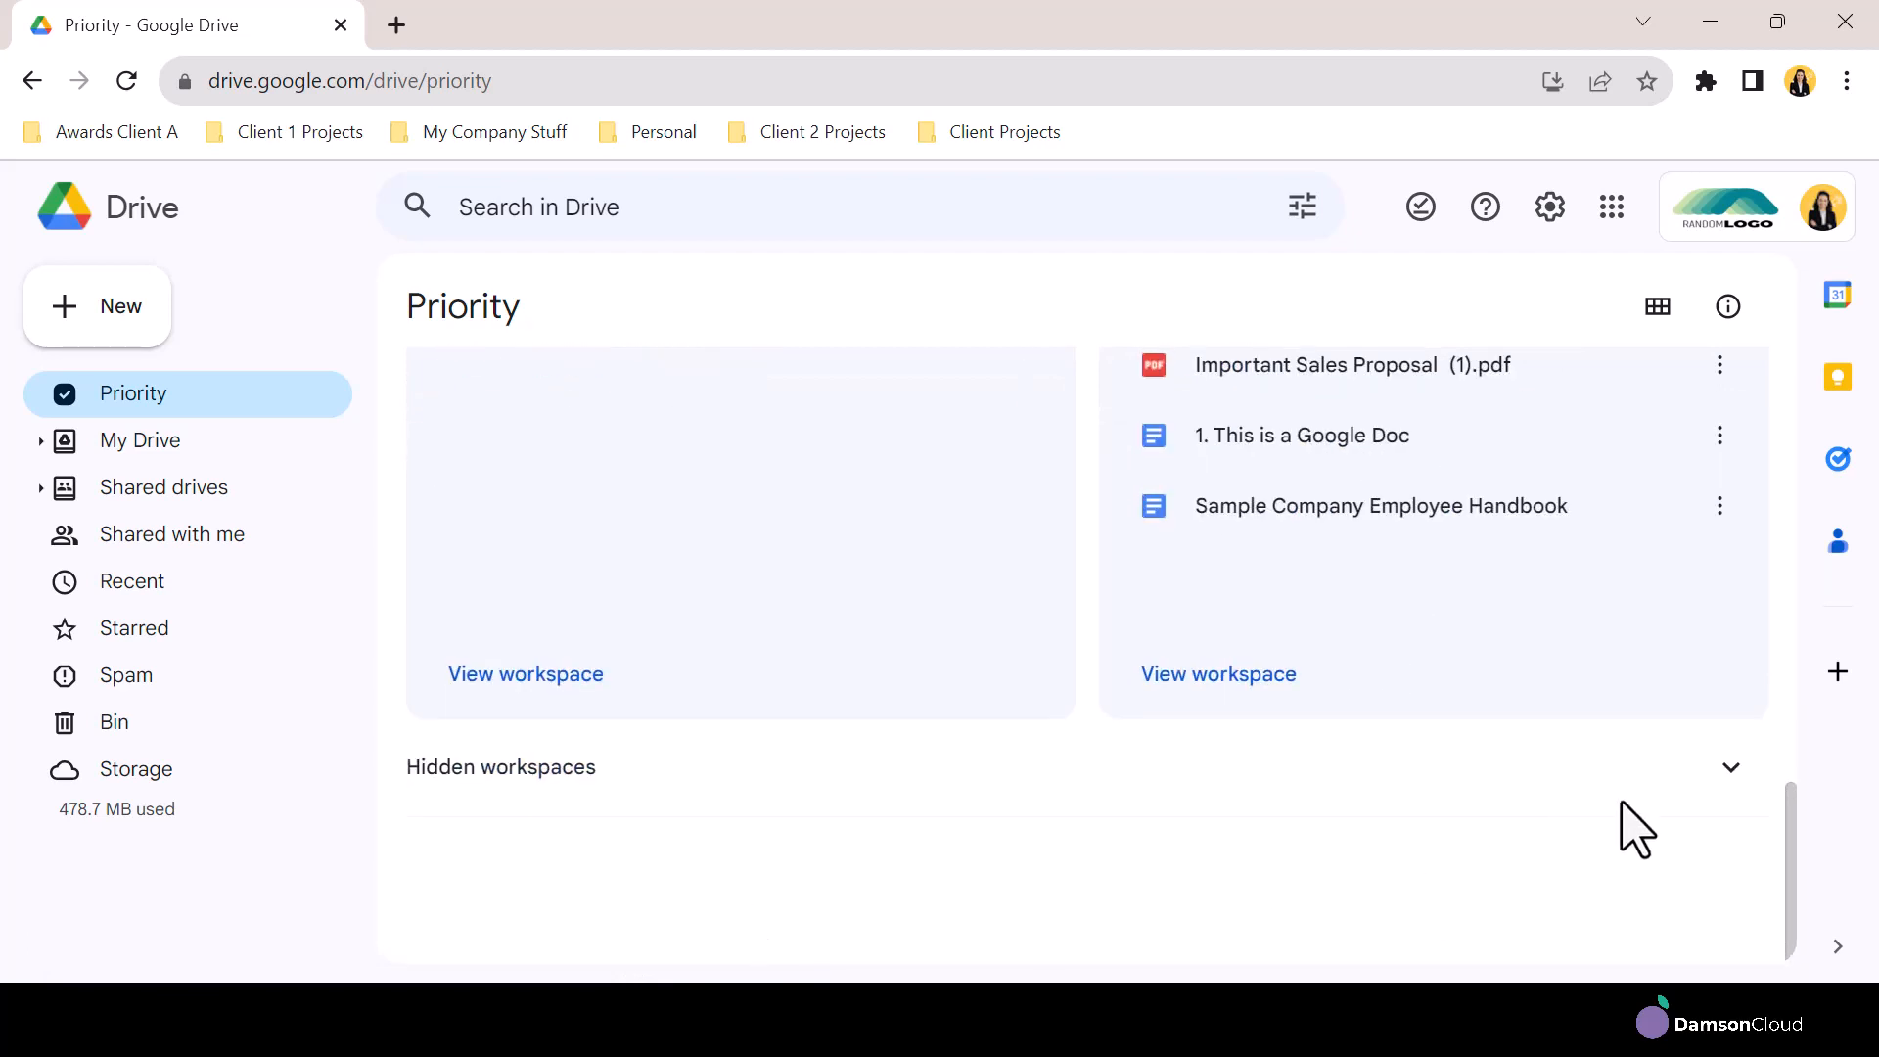
left_click(1730, 769)
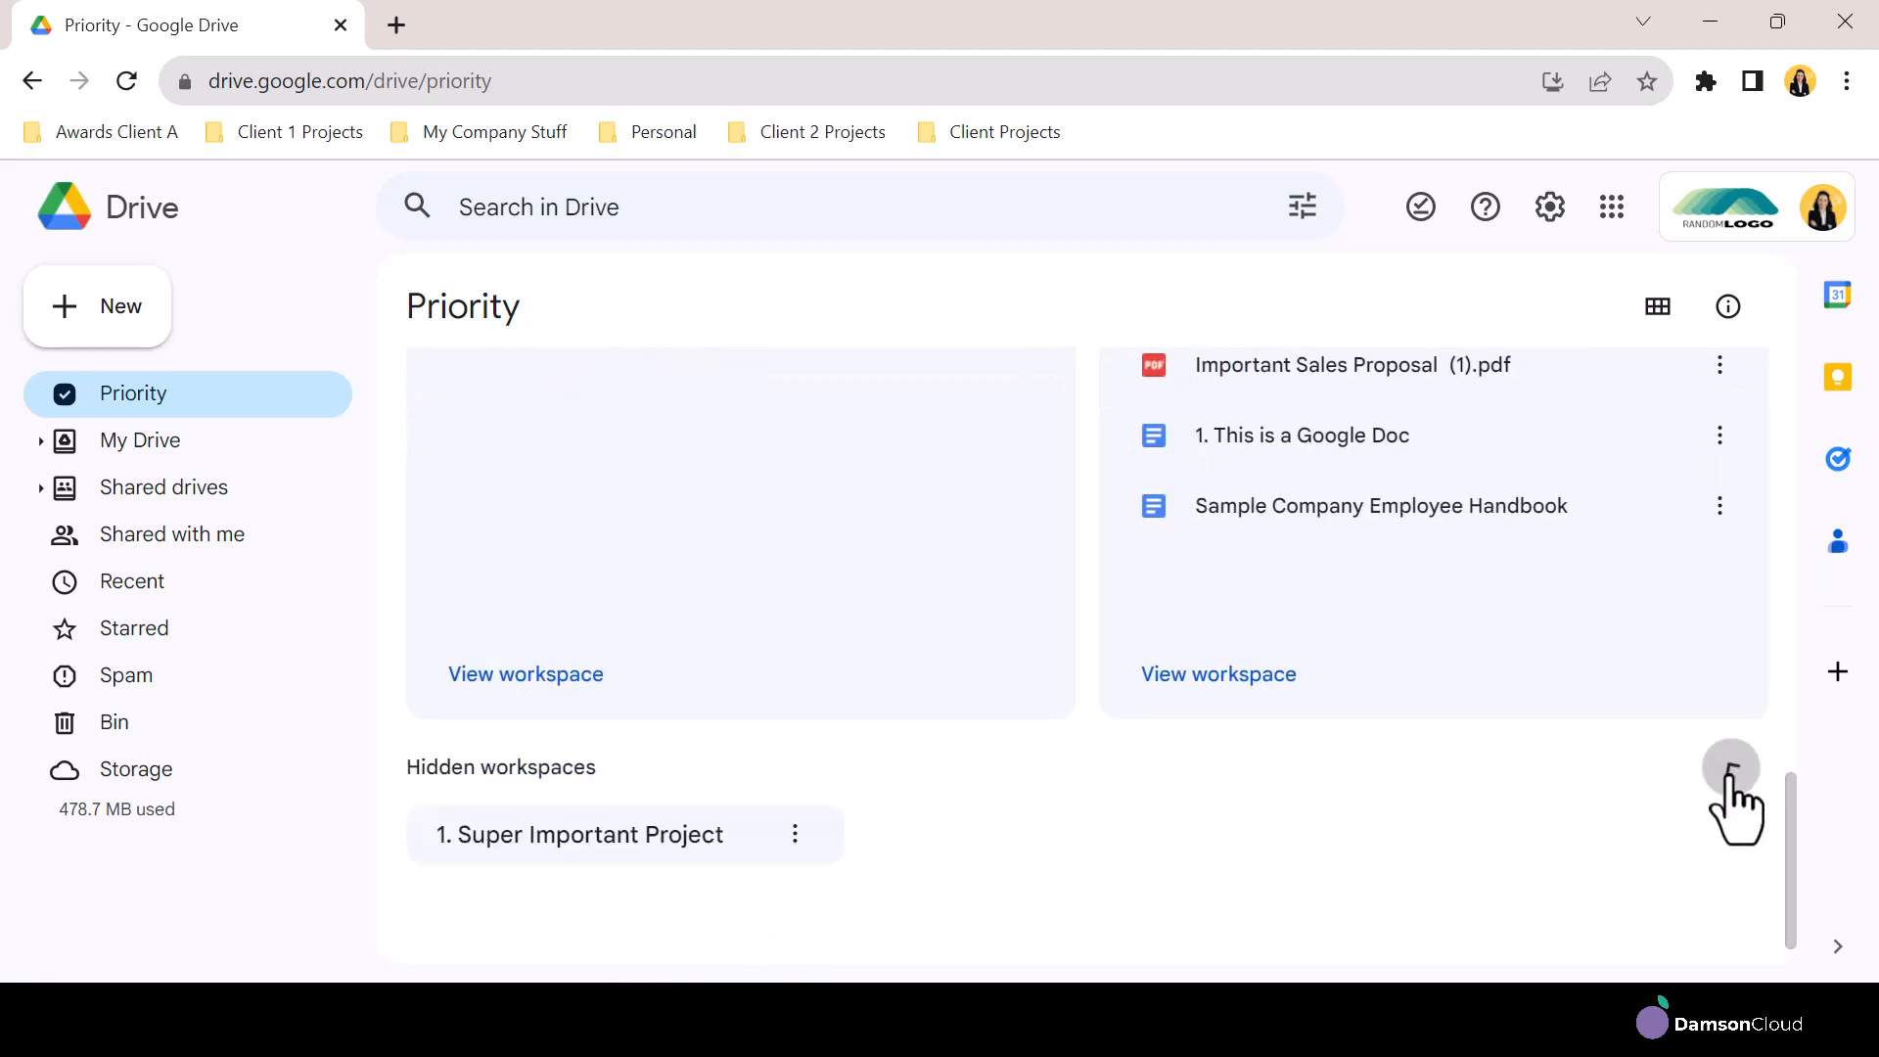
left_click(795, 834)
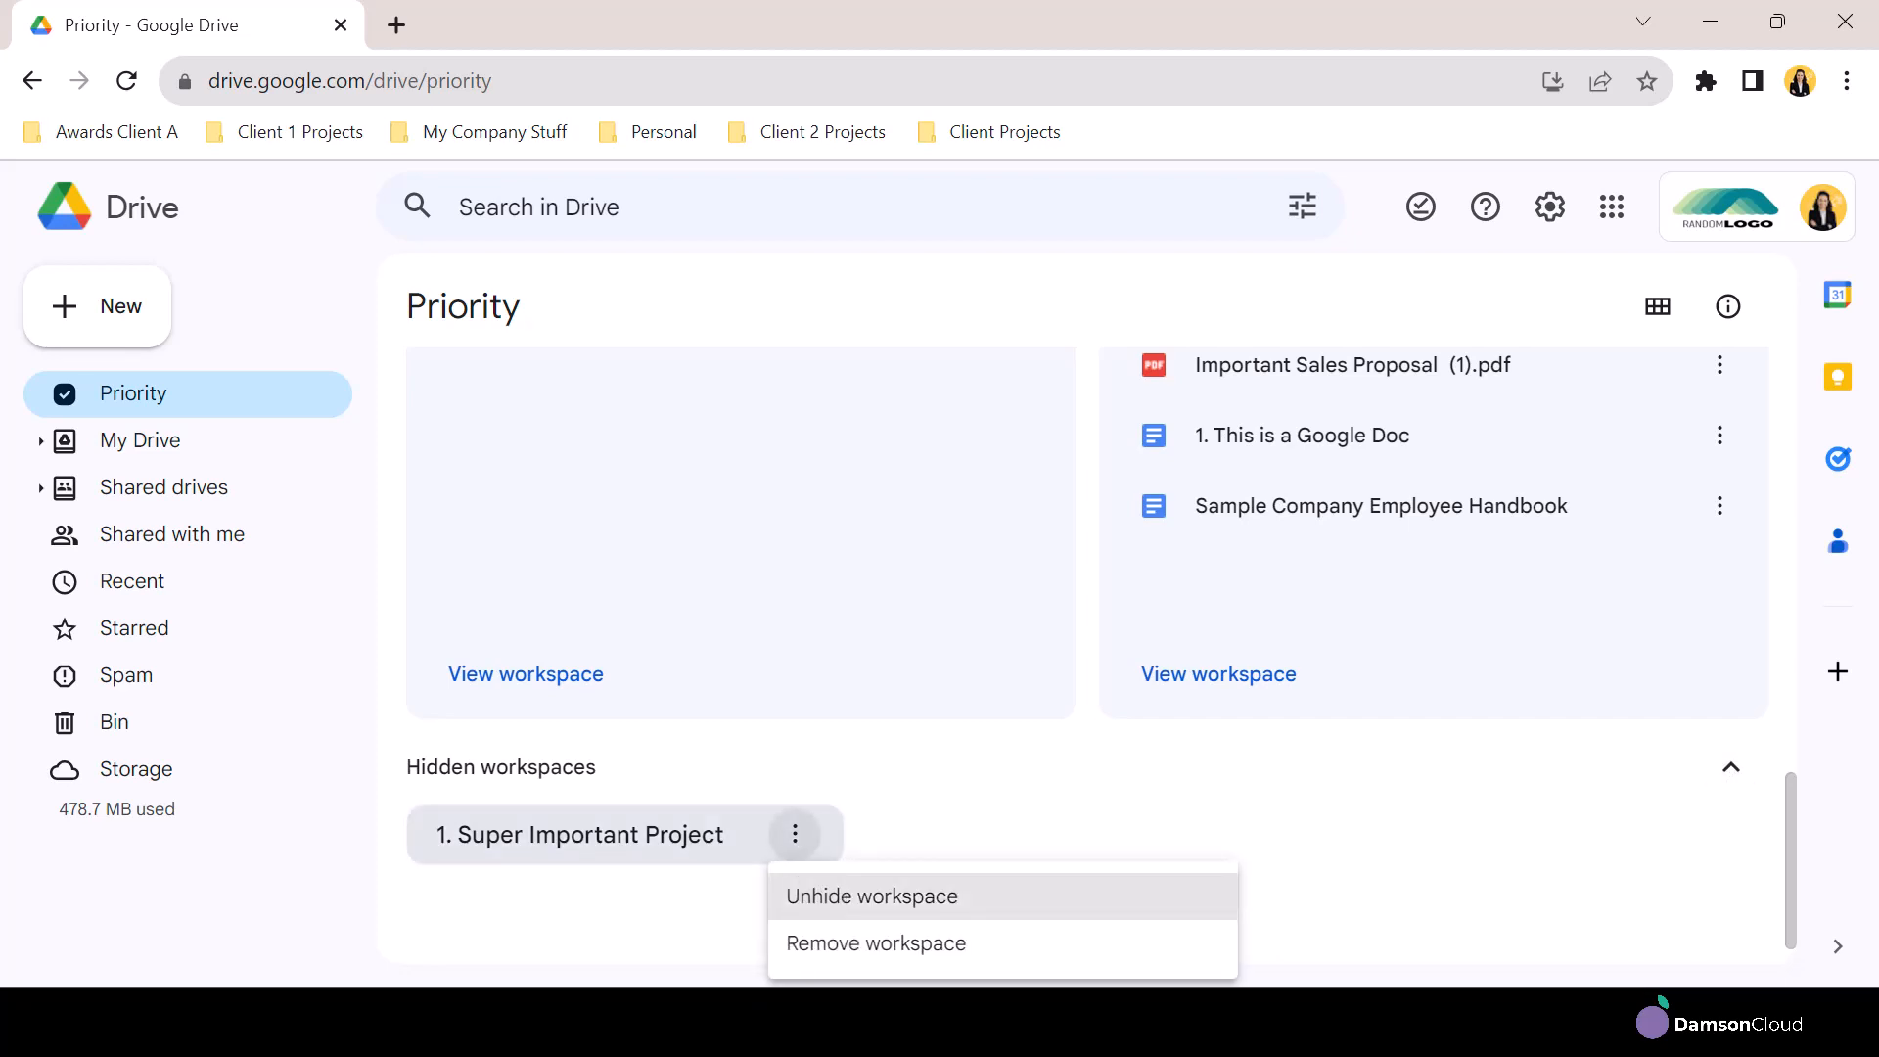
left_click(868, 928)
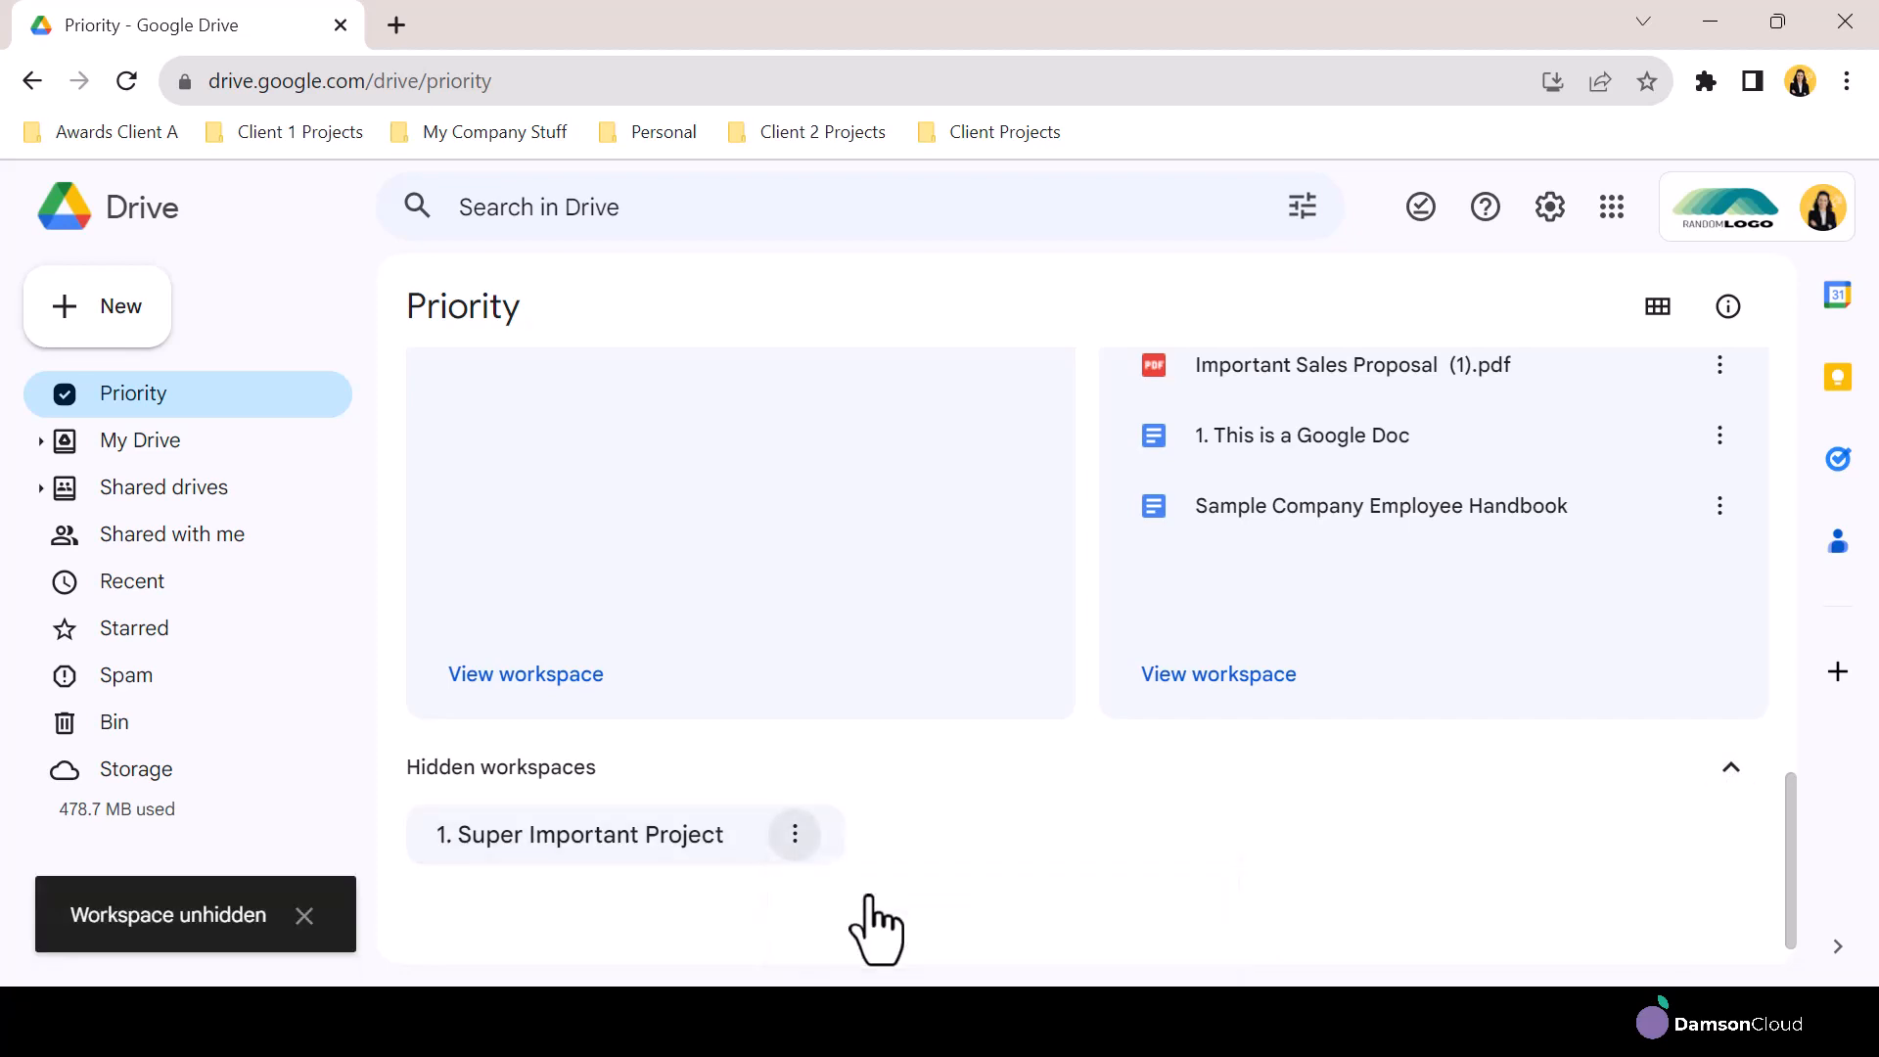
Permanently remove the 1. Super Important Project workspace from the Priority page
scroll(1213, 915, "up", 10)
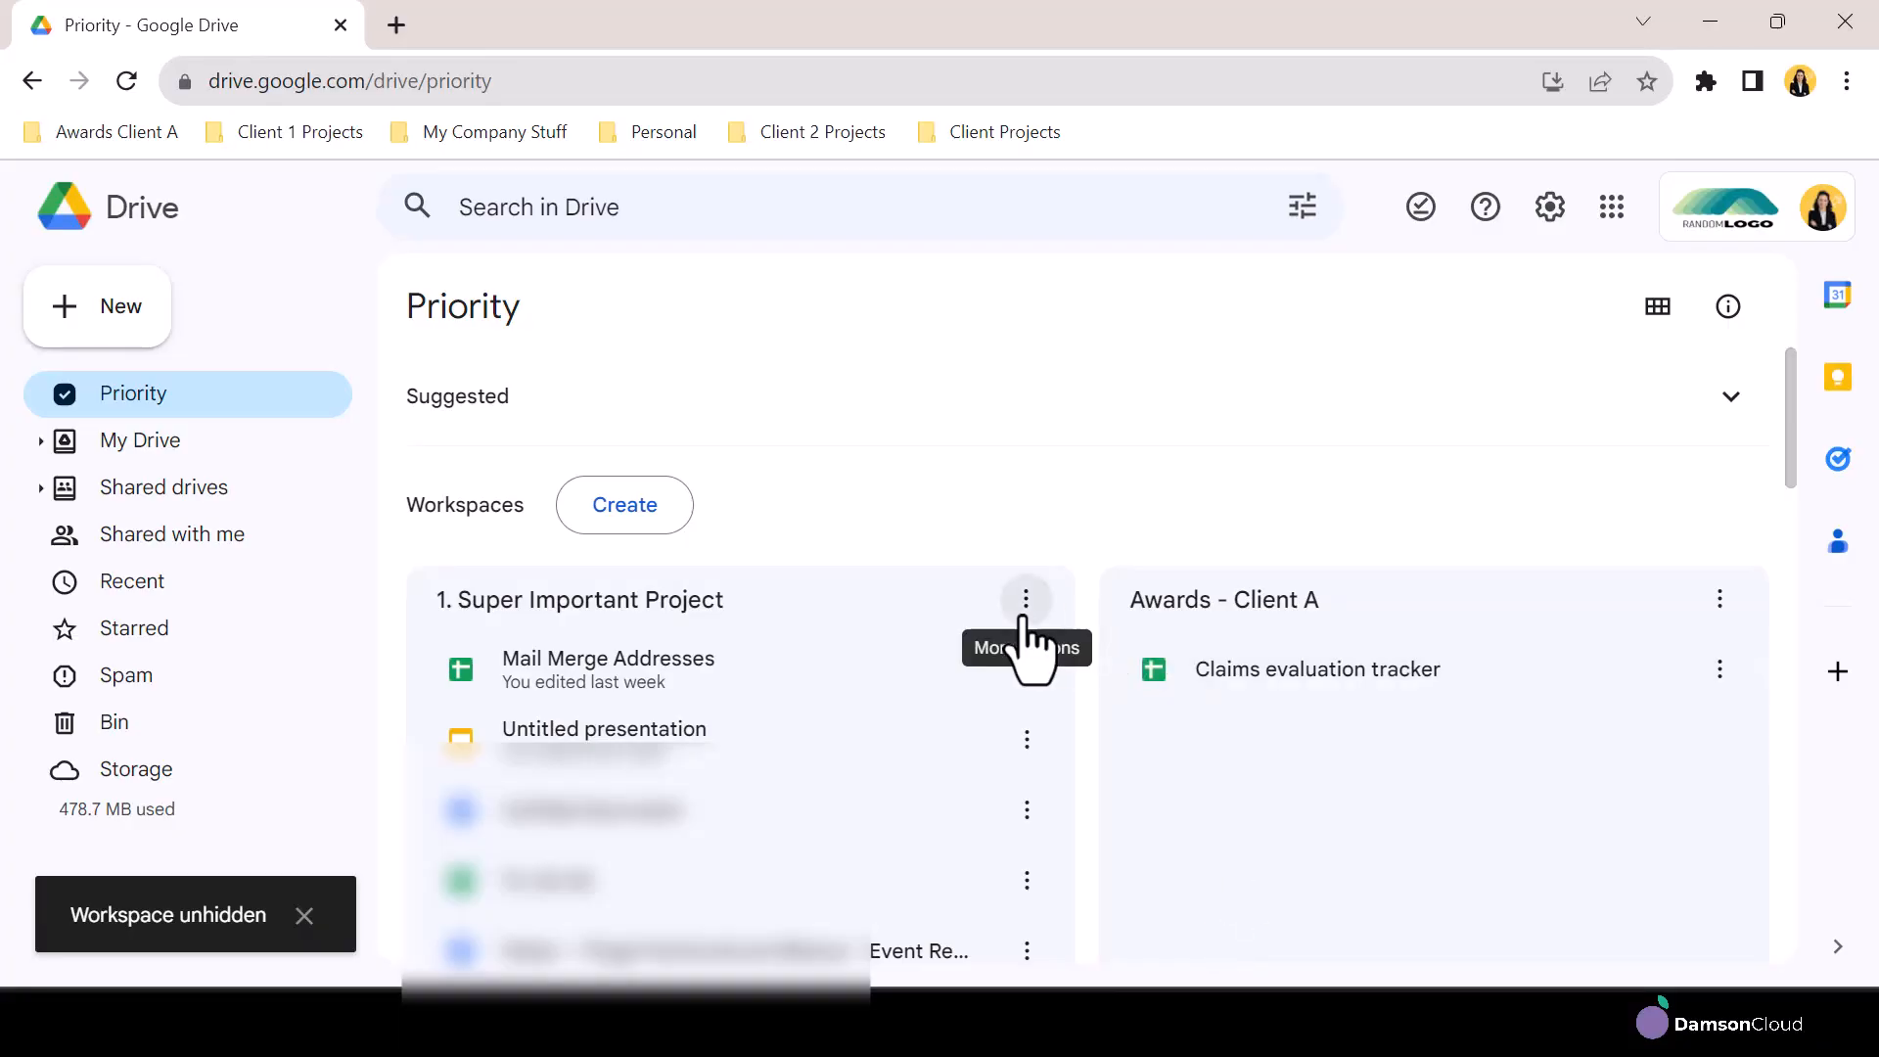
left_click(1024, 602)
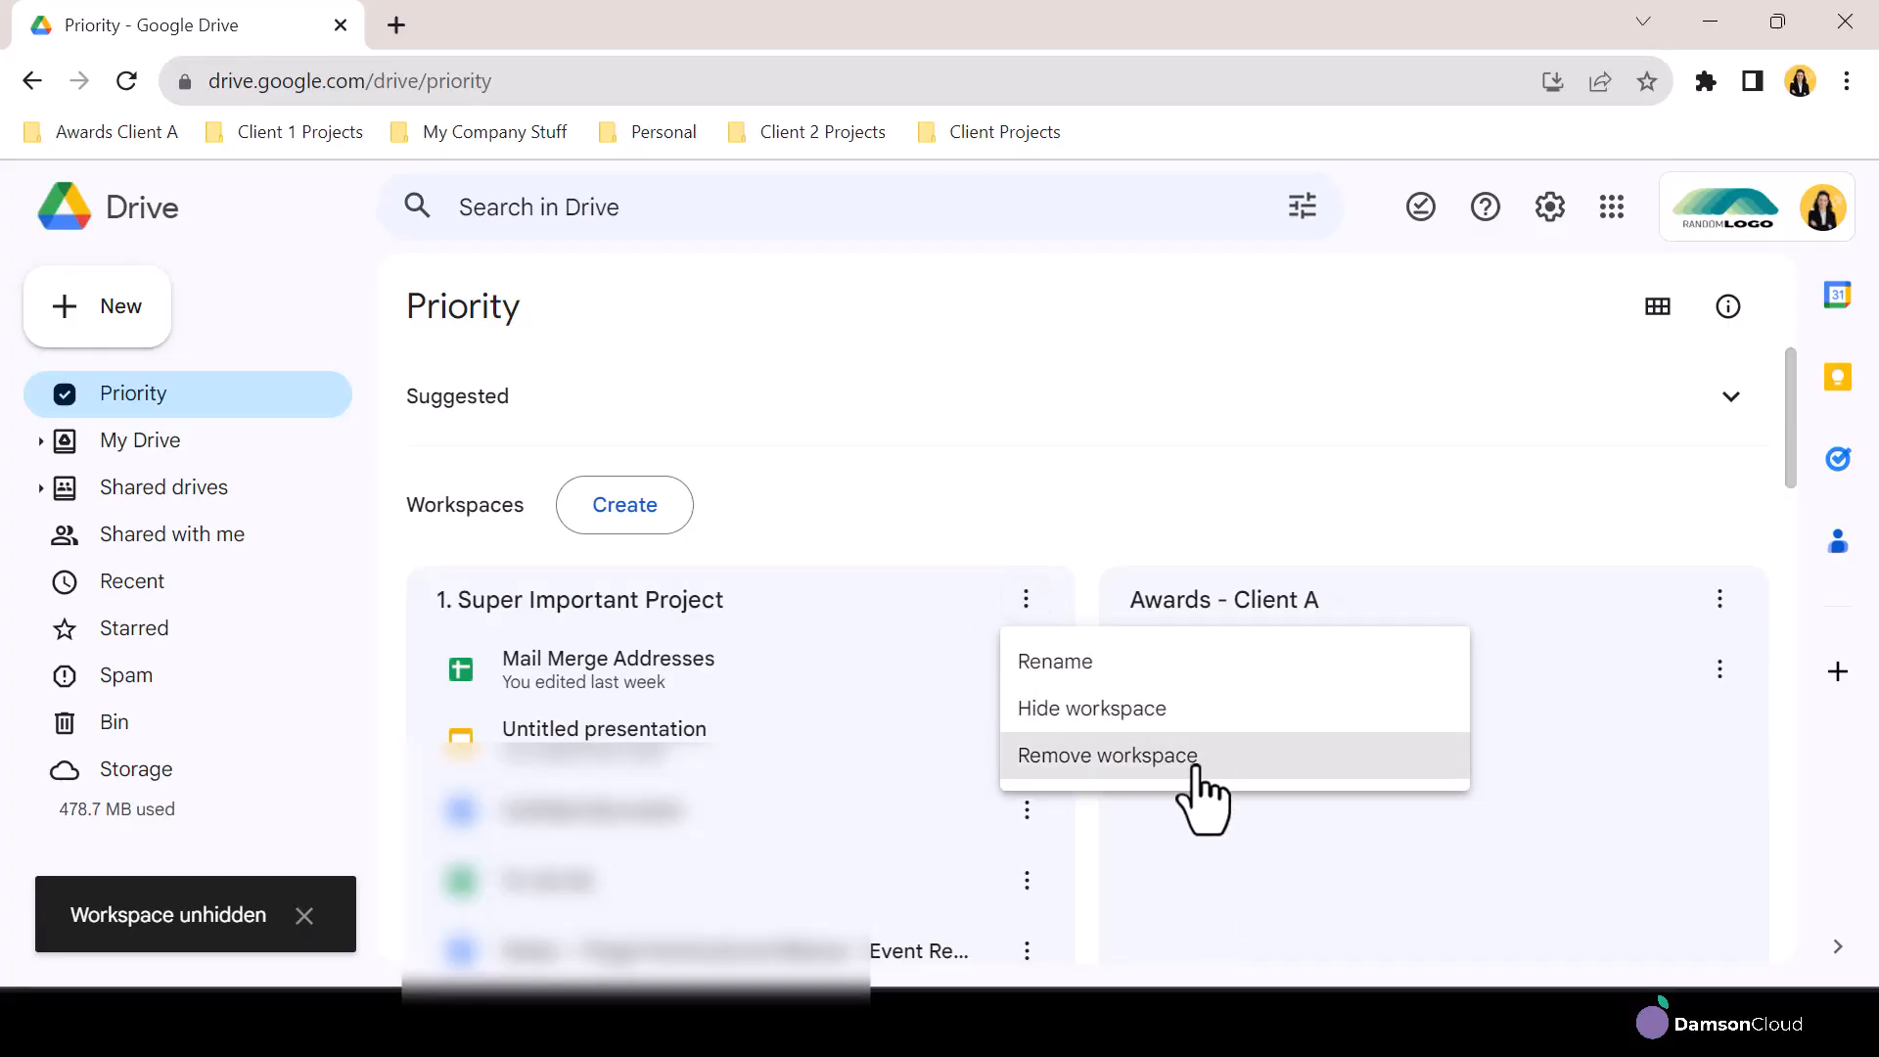
left_click(1105, 755)
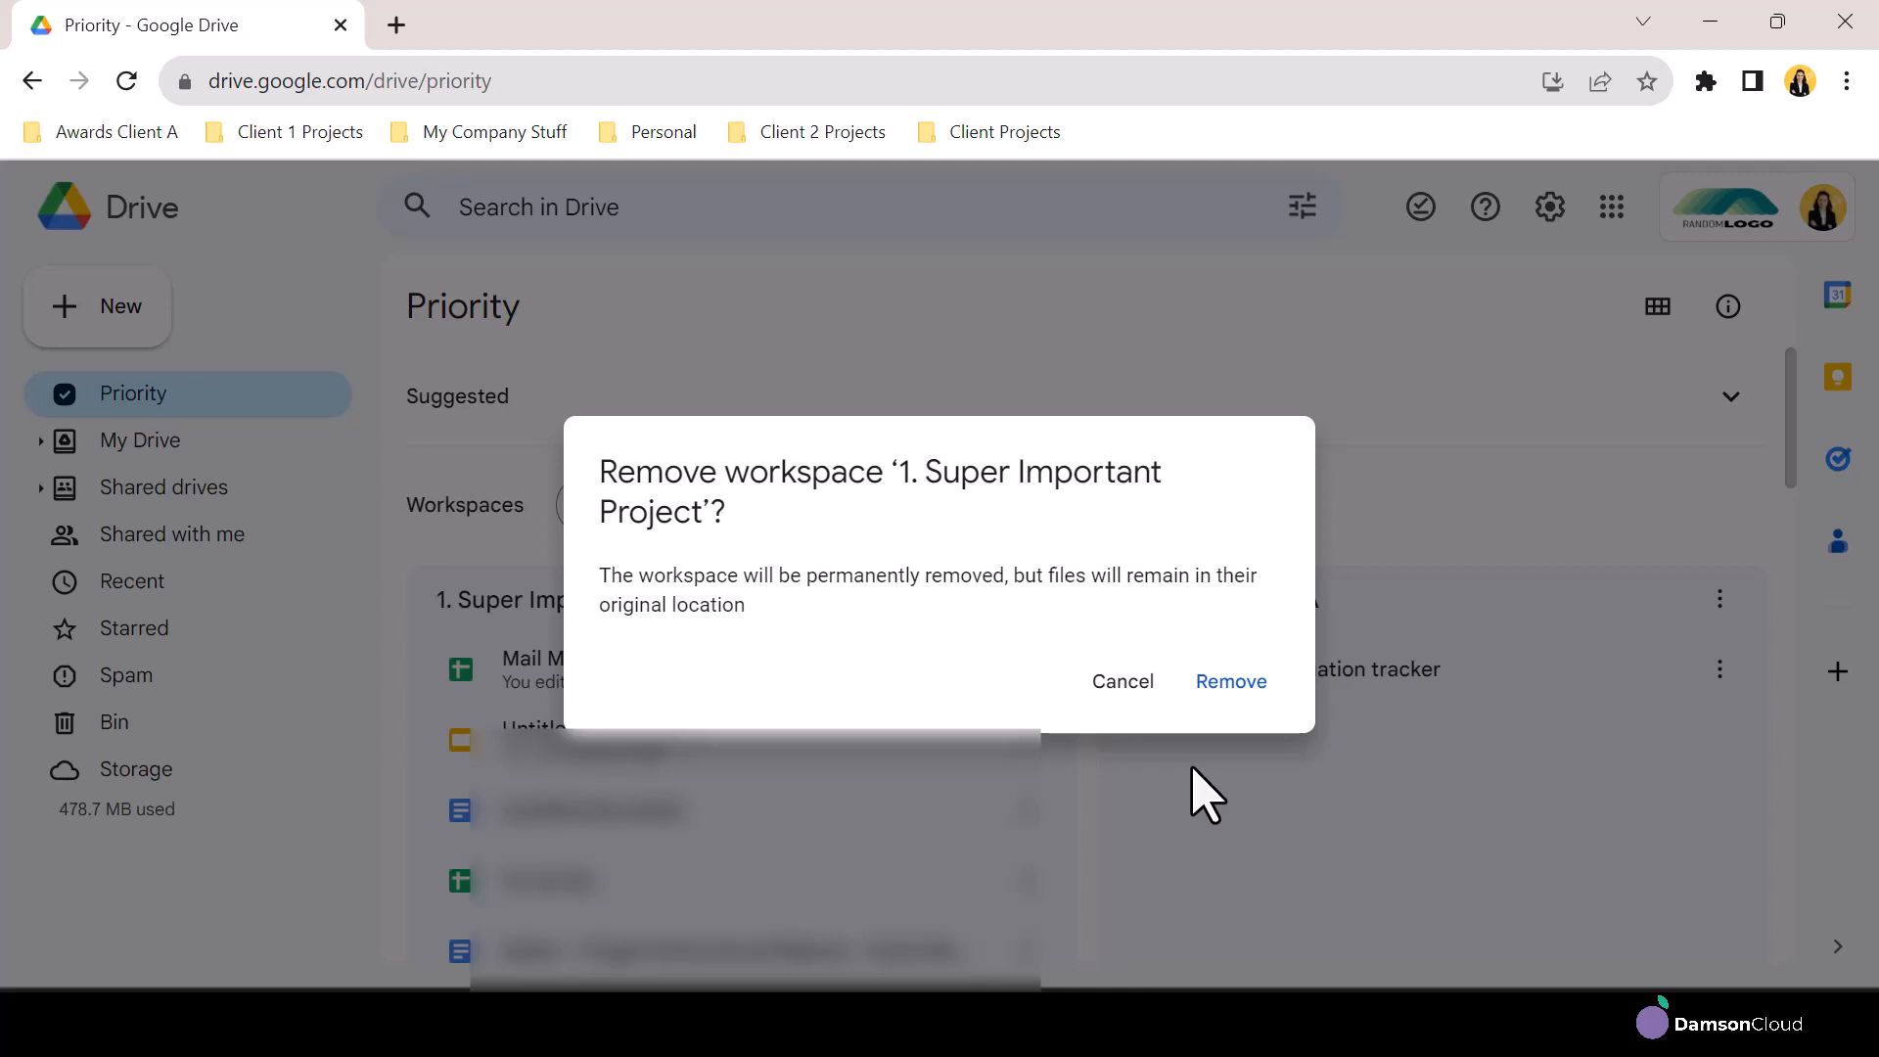
left_click(1229, 683)
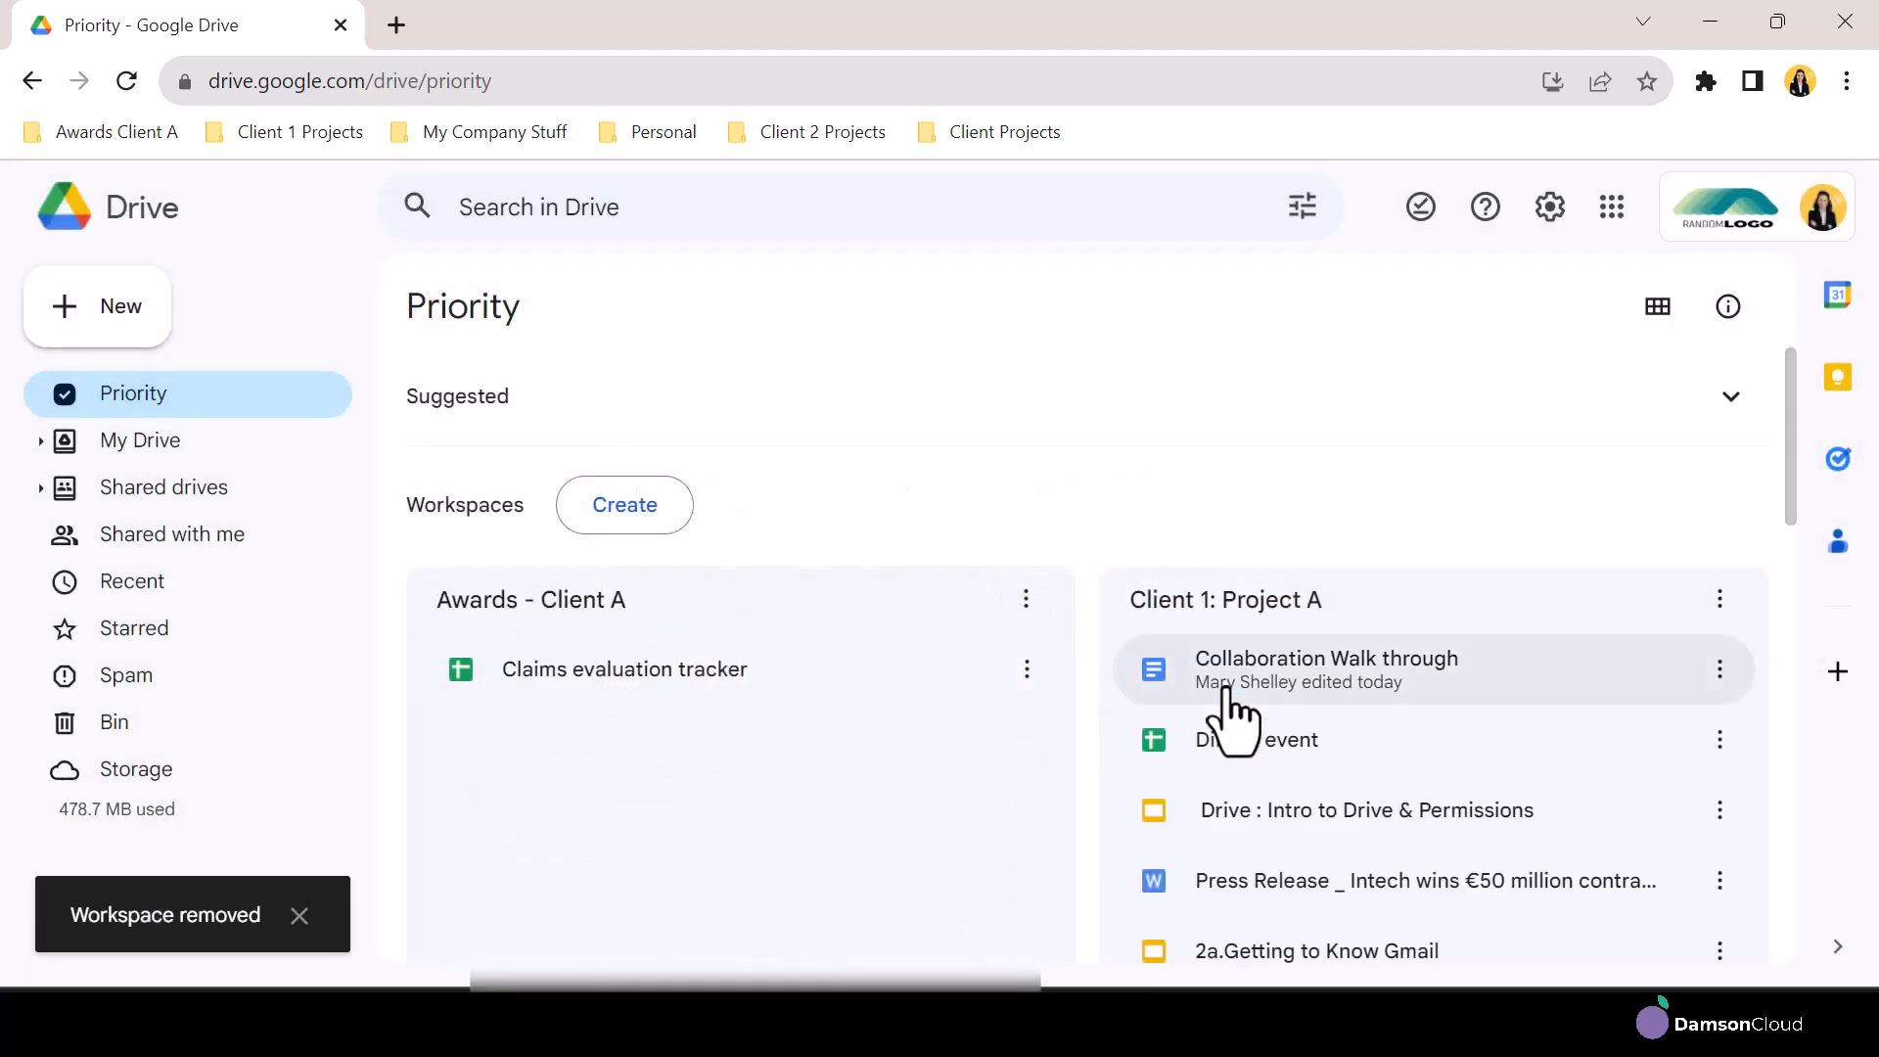